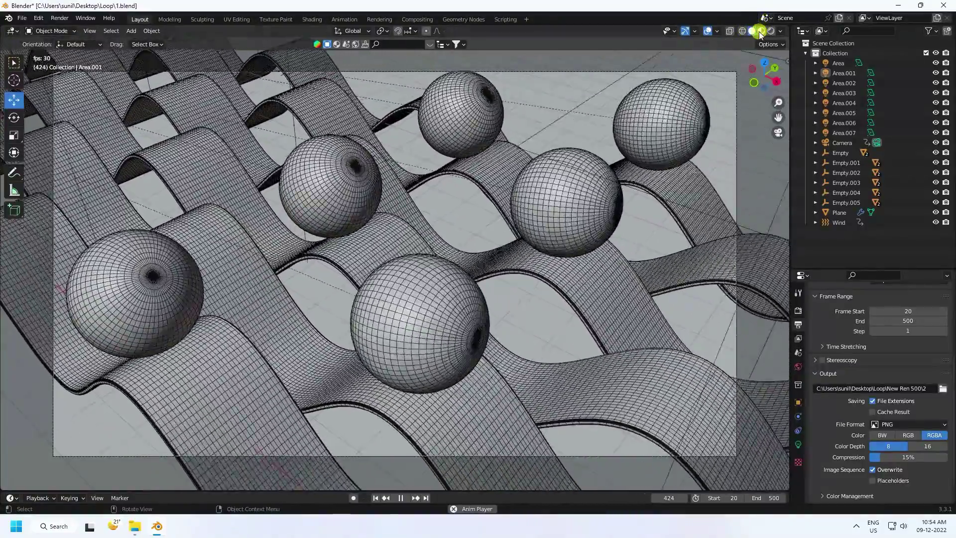
Preview the finished ribbon-and-spheres animation in Material Preview shading and stop the playback
click(761, 31)
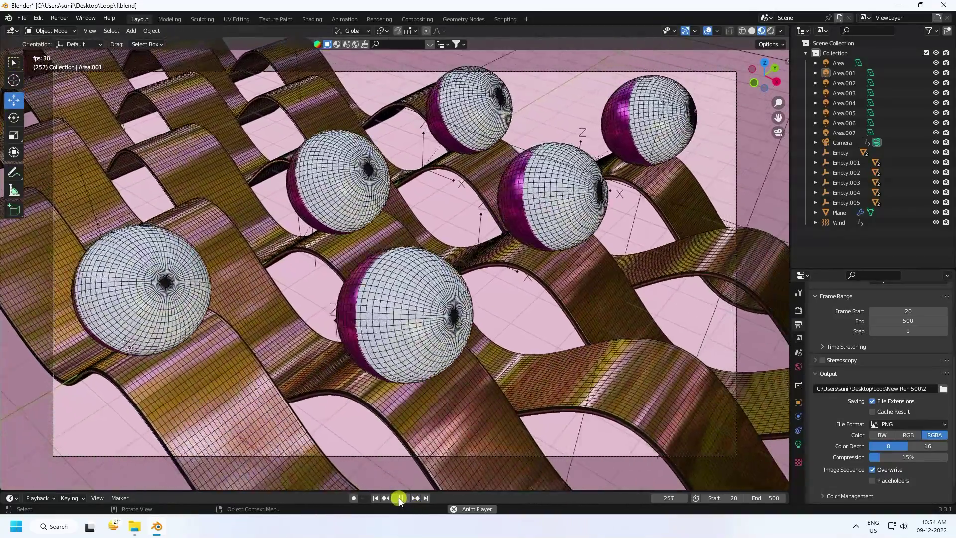
click(399, 498)
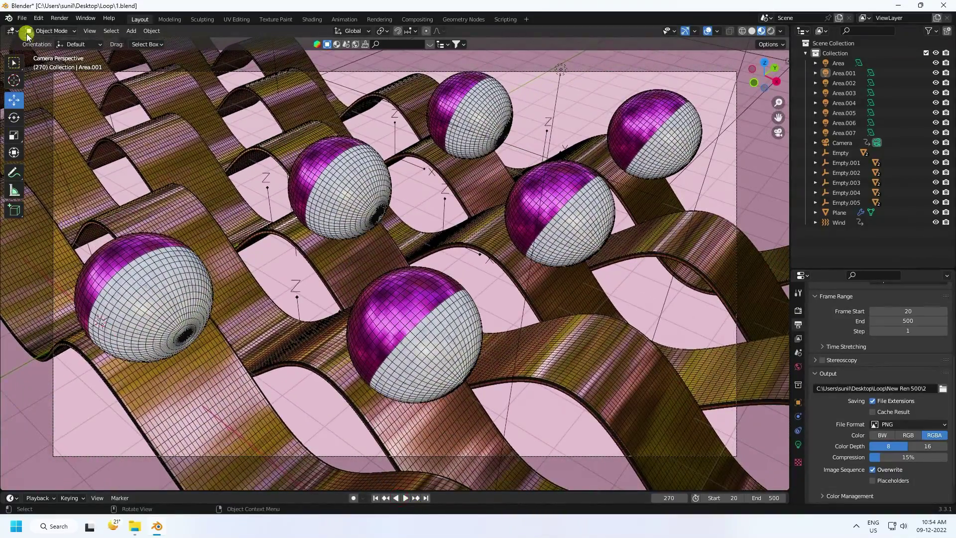
Start a new General file without saving the current one and delete the default camera, cube and light
click(22, 18)
mouse_move(31, 31)
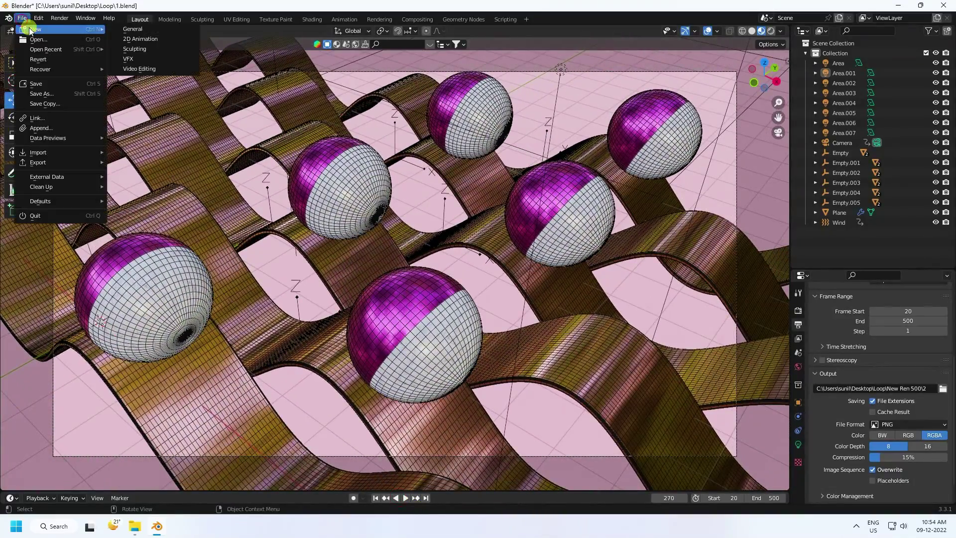
click(134, 27)
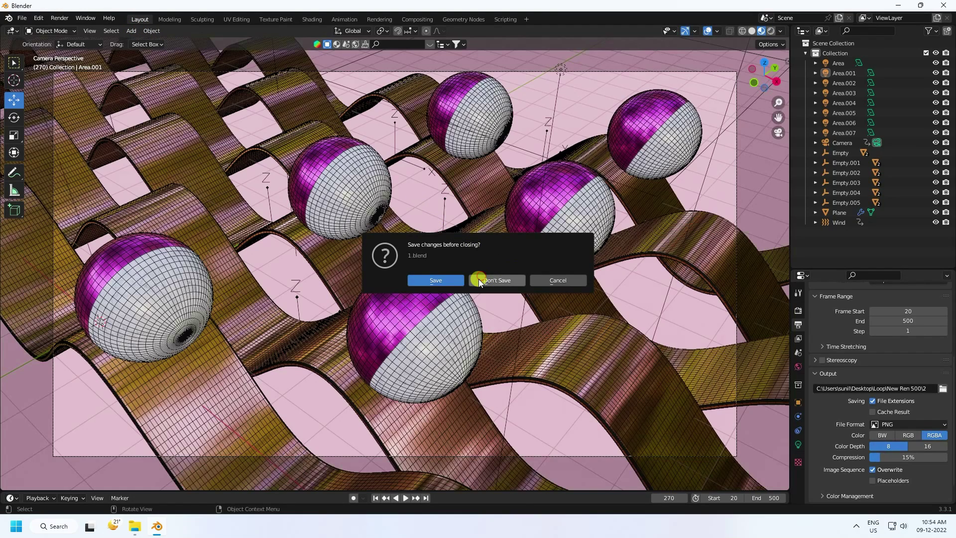
click(480, 280)
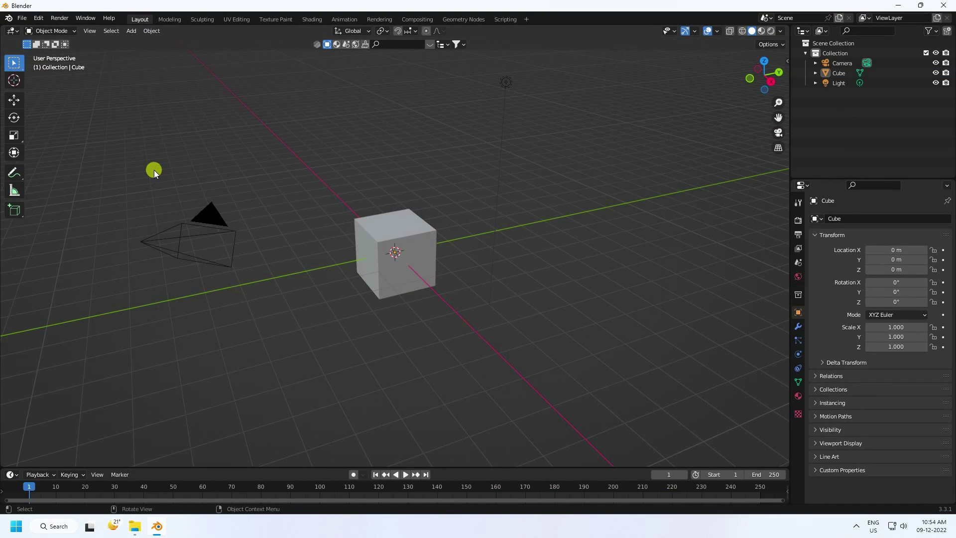
drag(155, 172, 614, 406)
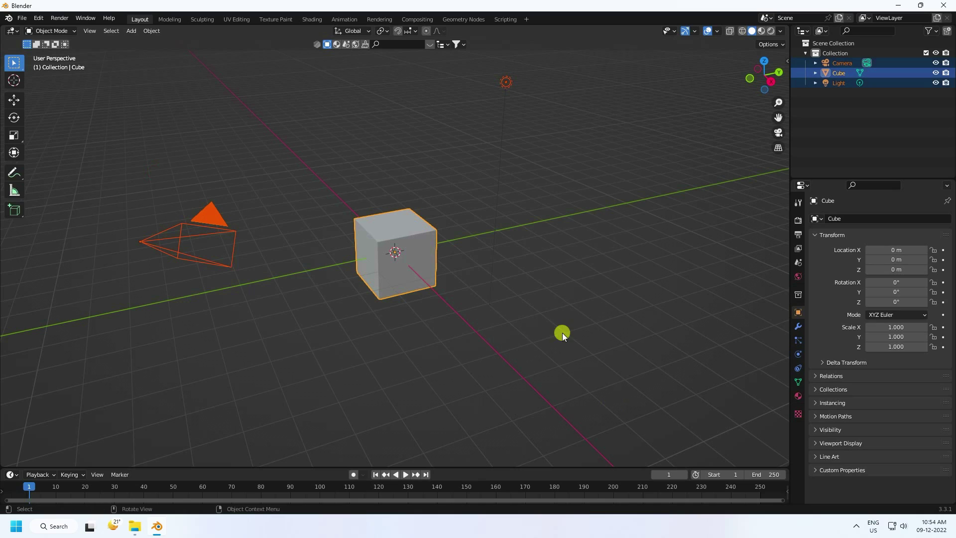
key(Delete)
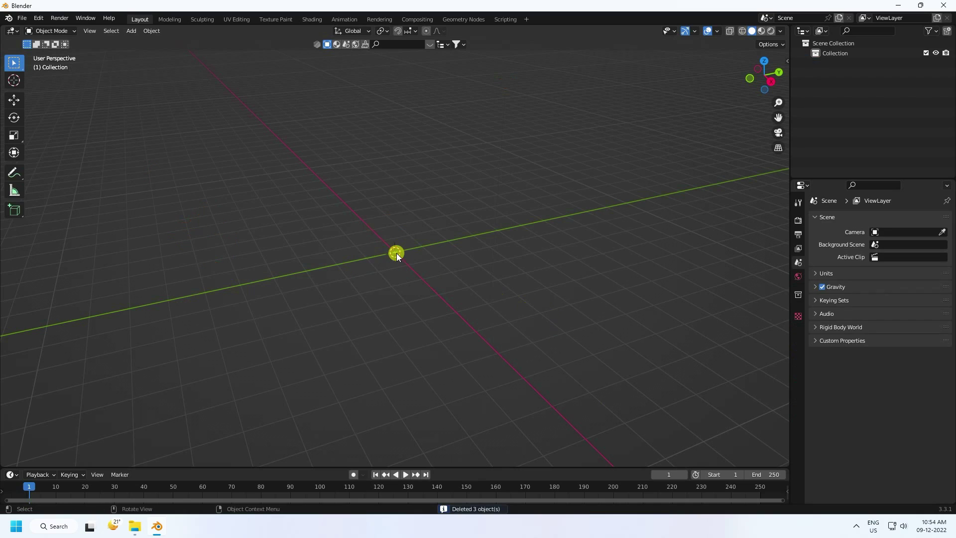
Search the add-ons preferences for "mesh" to check the Add Mesh: Extra Objects add-on, and close the preferences
click(40, 18)
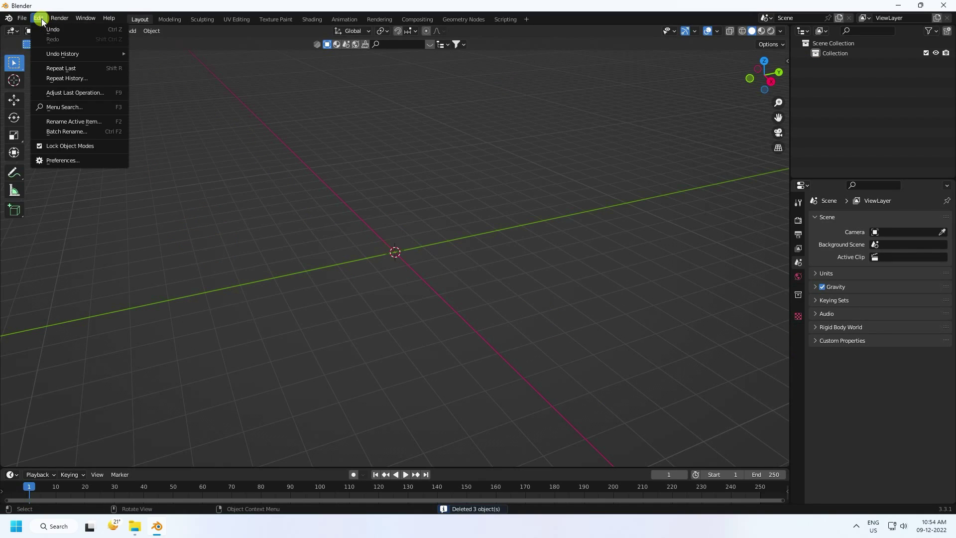
click(65, 162)
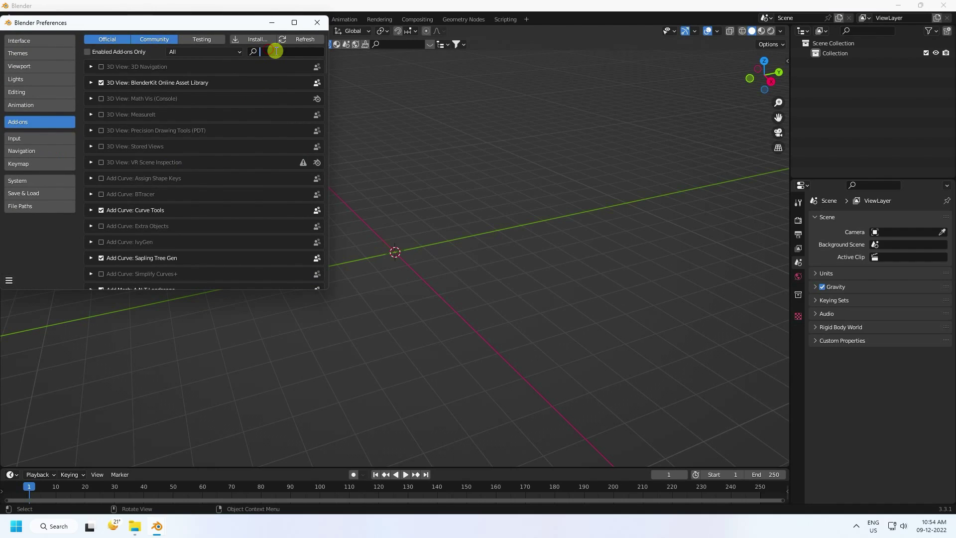
text(mesh)
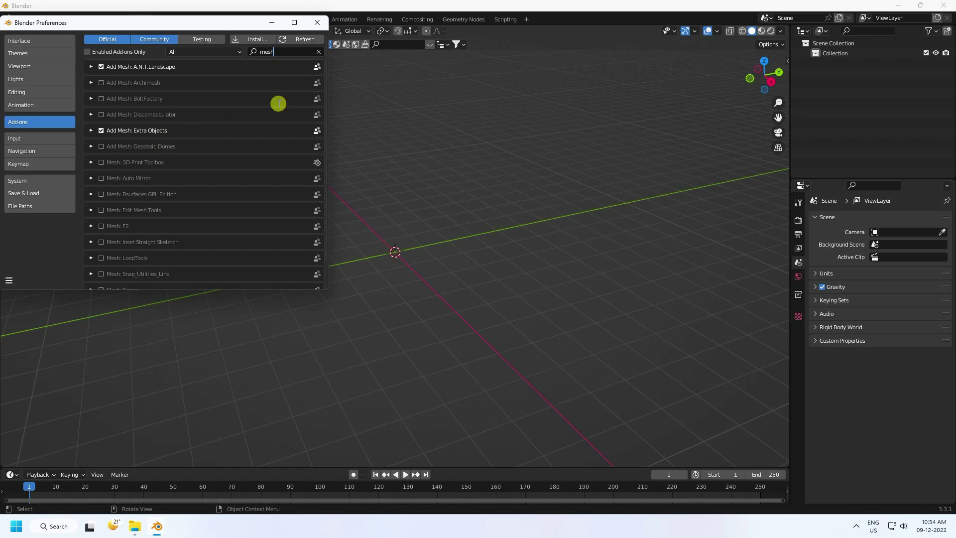
click(320, 23)
Add a Z Math Surface mesh at the world origin
click(131, 31)
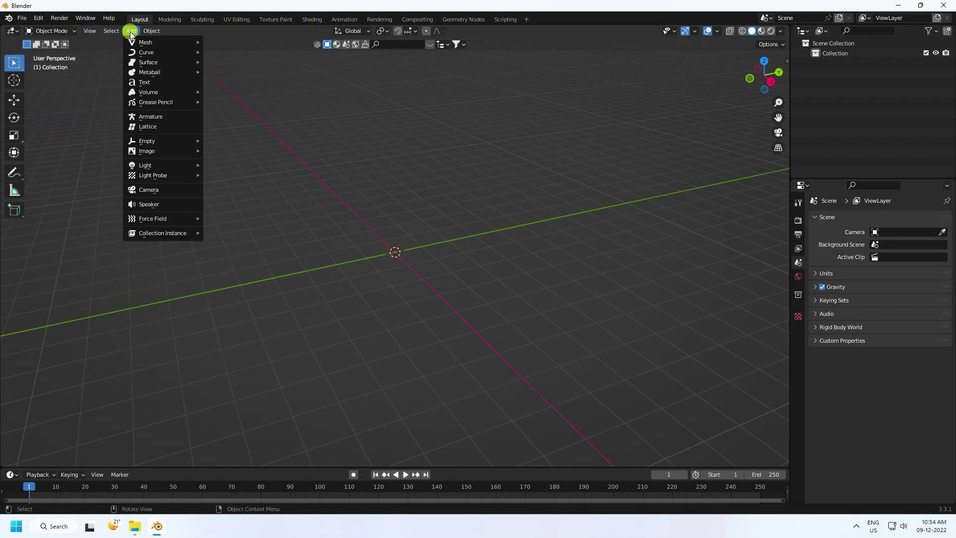
mouse_move(144, 42)
mouse_move(234, 219)
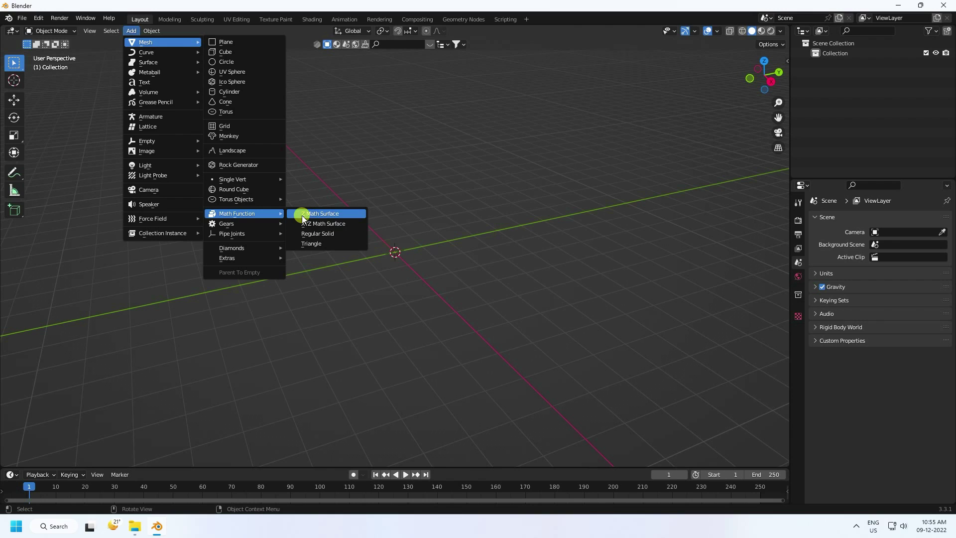
click(319, 215)
middle_drag(292, 214, 382, 238)
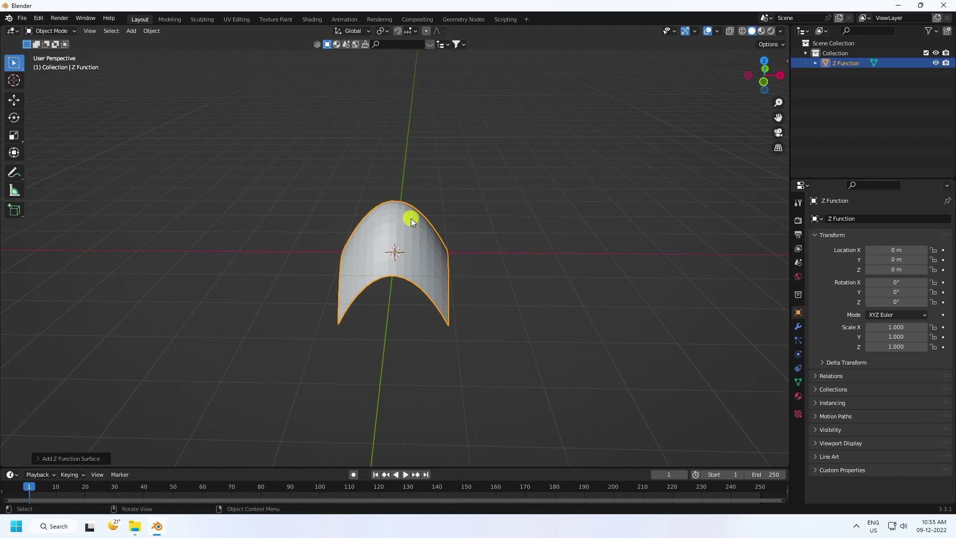
Set the surface's Z equation to sin(x)
click(43, 458)
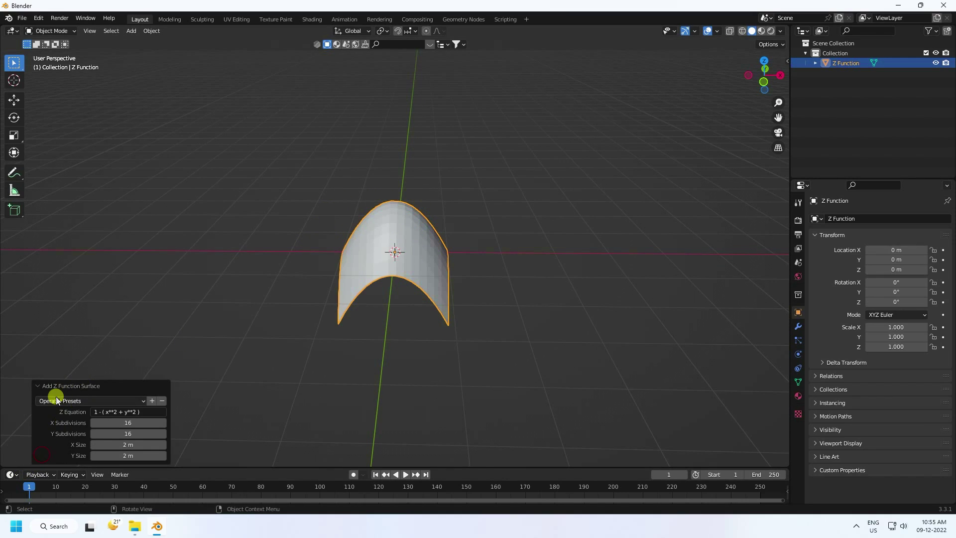
click(117, 414)
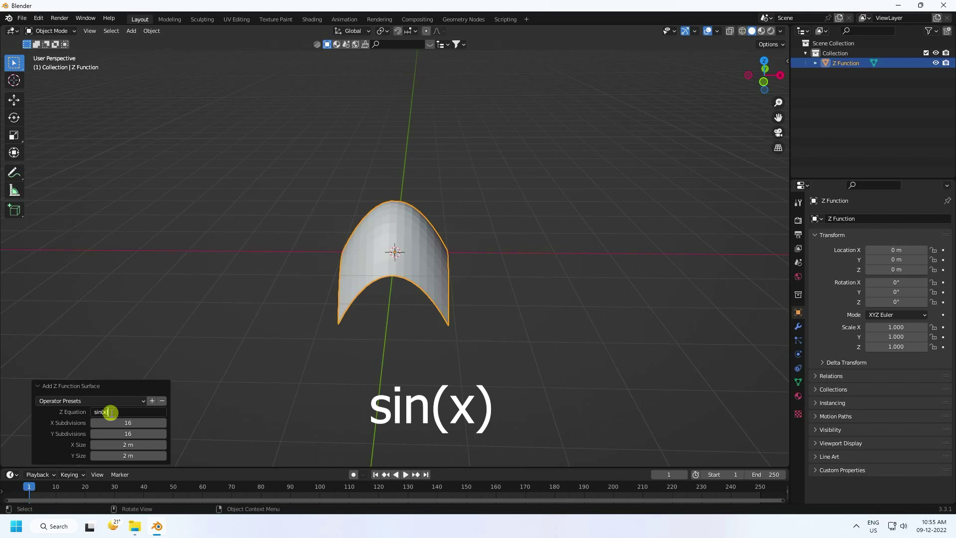
key(Return)
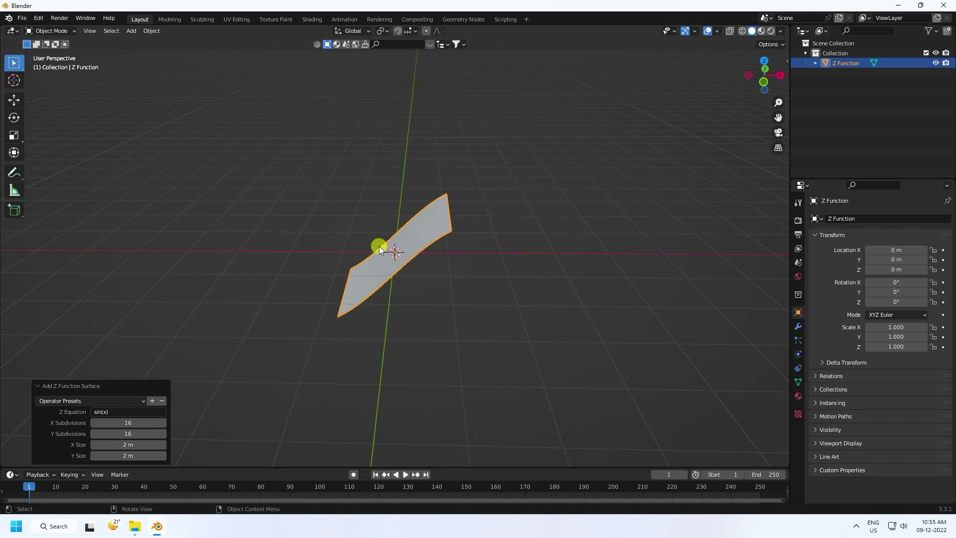
Set the sine surface's X subdivisions to 53 and its X size to 40 m
mouse_move(378, 246)
middle_down()
mouse_move(418, 277)
mouse_move(392, 243)
mouse_move(324, 255)
mouse_move(357, 304)
mouse_move(322, 317)
middle_up()
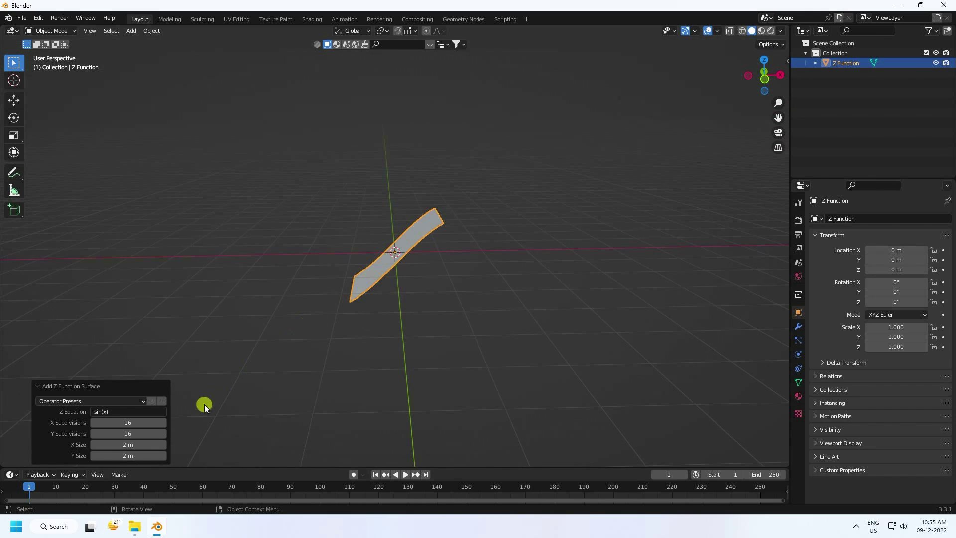
click(125, 422)
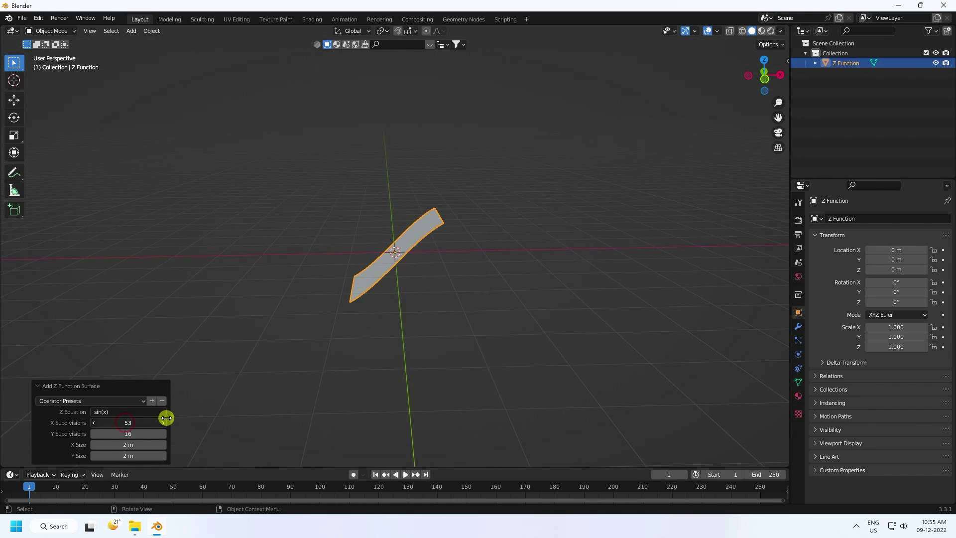
drag(163, 442, 123, 442)
scroll(383, 261, down, 3)
scroll(384, 261, up, 3)
middle_drag(384, 261, 286, 348)
mouse_move(124, 444)
mouse_down()
mouse_move(352, 451)
mouse_move(125, 445)
mouse_up()
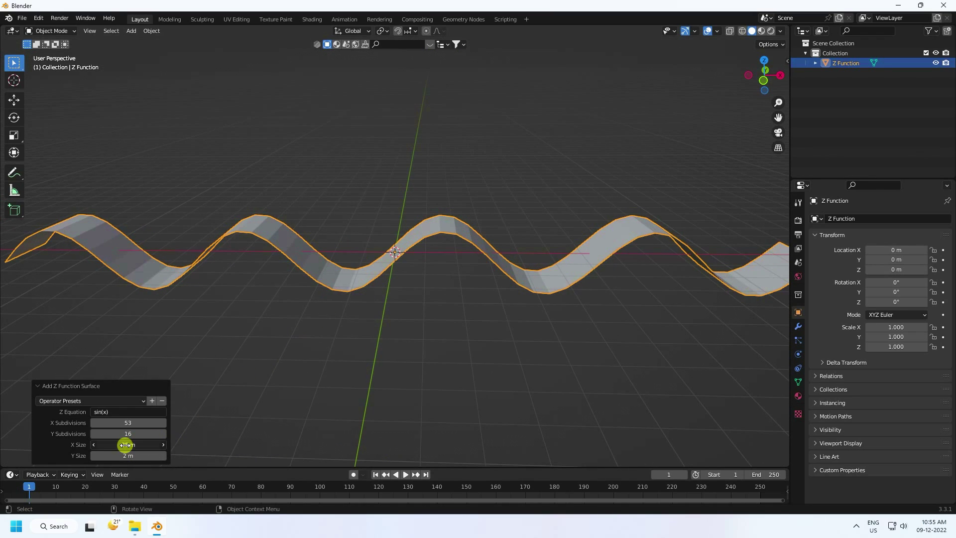
text(40)
key(Return)
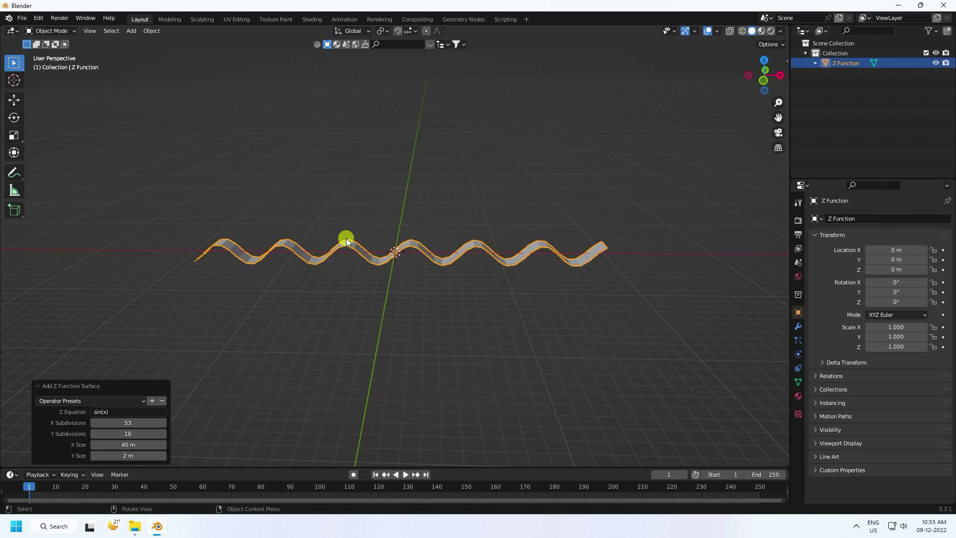
Raise the surface's X subdivisions to 256 to smooth the wave
scroll(342, 243, up, 6)
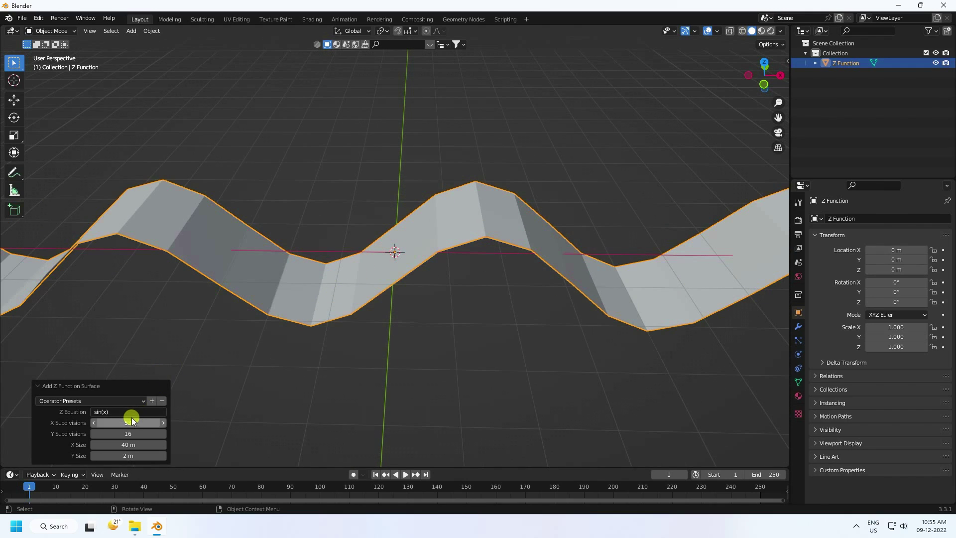
drag(125, 422, 338, 421)
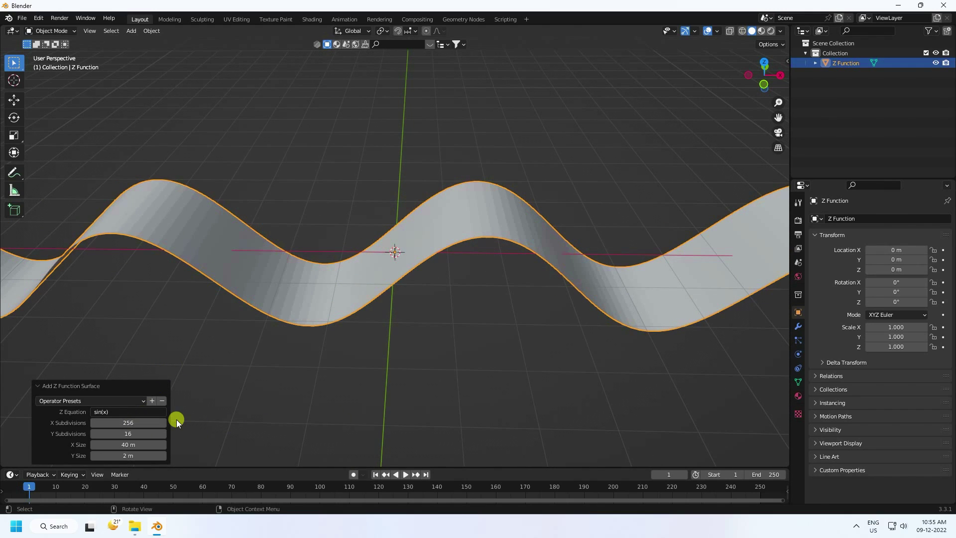
middle_drag(341, 259, 479, 238)
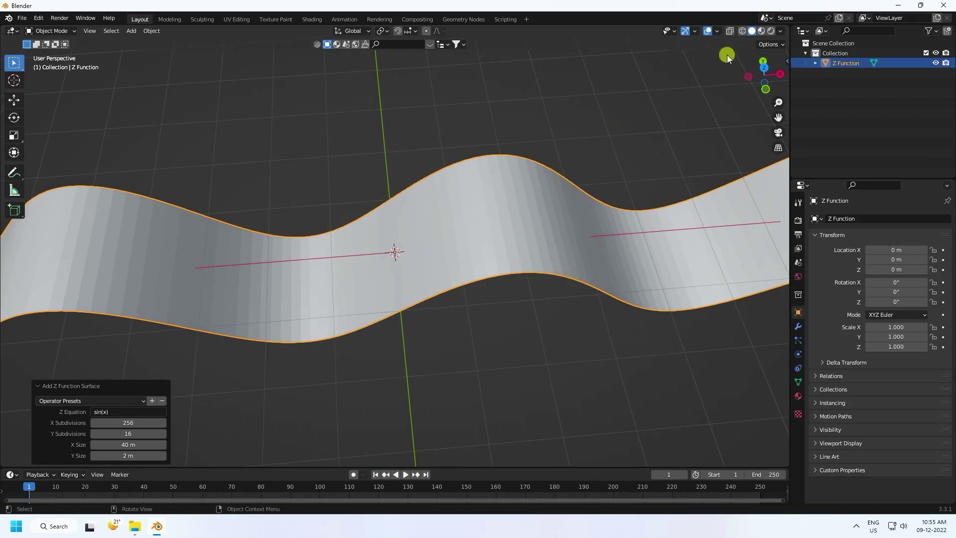
Turn on the wireframe overlay in the viewport and deselect the surface
click(716, 29)
click(655, 201)
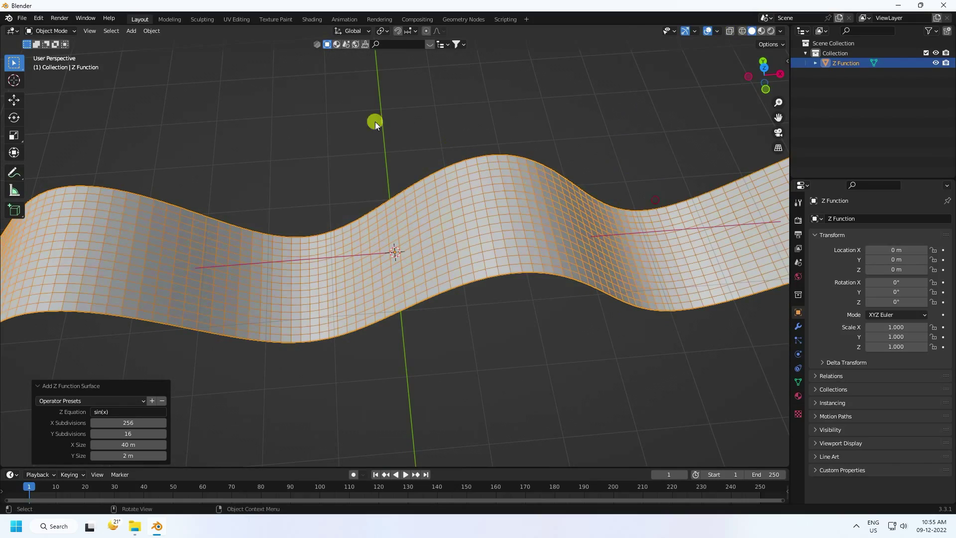
click(292, 145)
Add a Subdivision Surface modifier to the wavy strip
middle_drag(292, 145, 402, 223)
scroll(401, 223, up, 3)
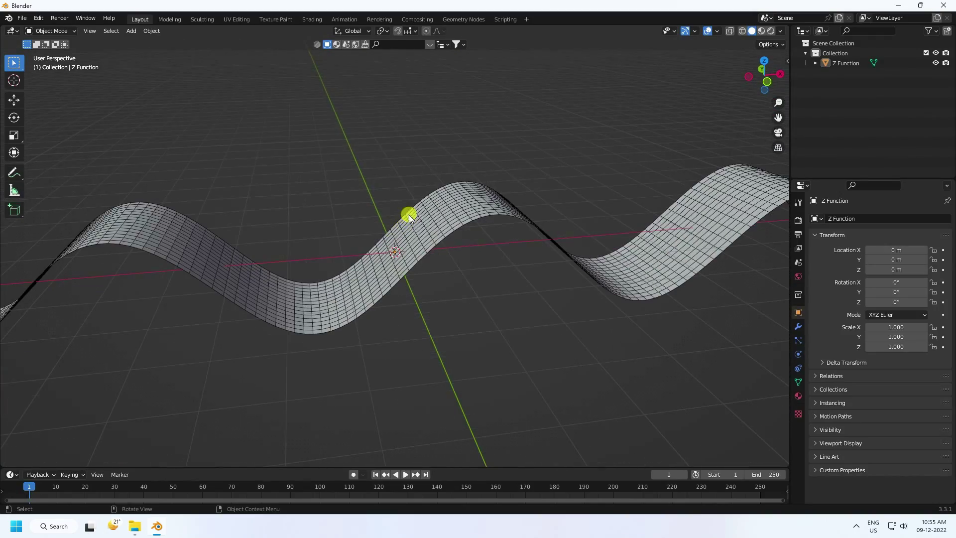
click(798, 327)
click(831, 220)
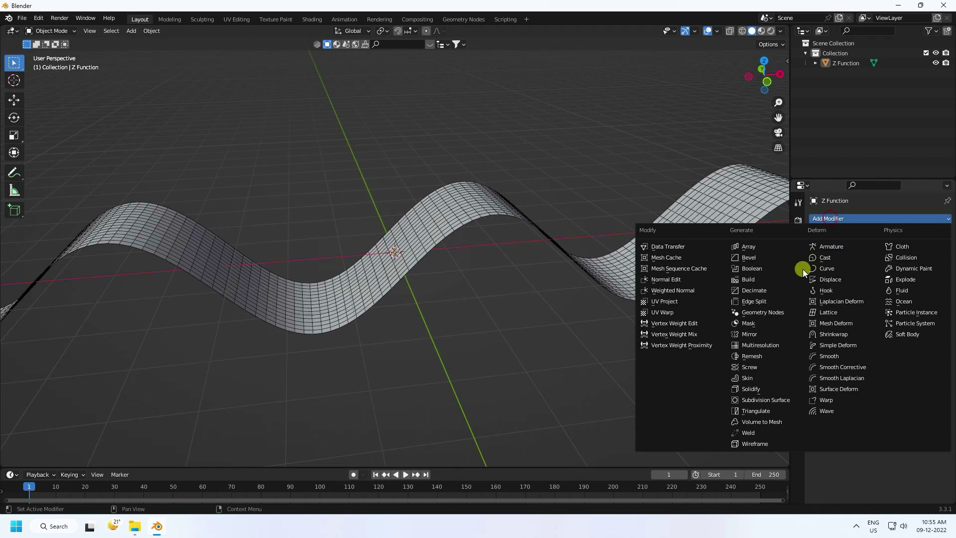
click(748, 400)
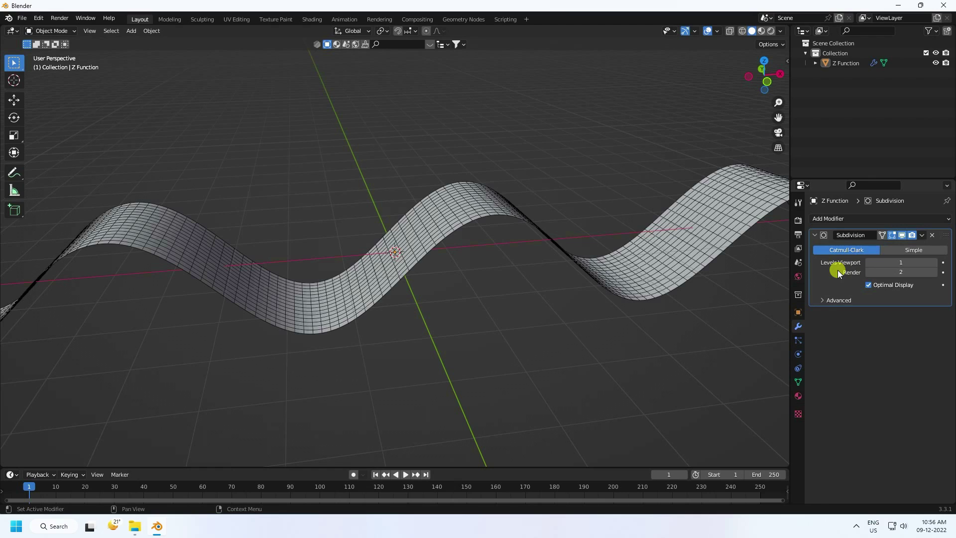
Add a Solidify modifier to the wavy strip with a thickness of 0.1 m
click(837, 218)
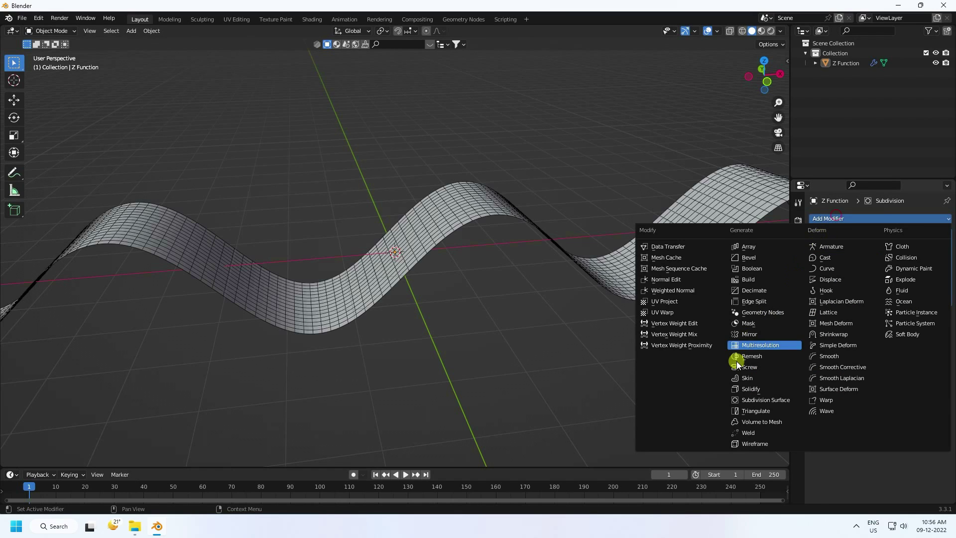
click(742, 390)
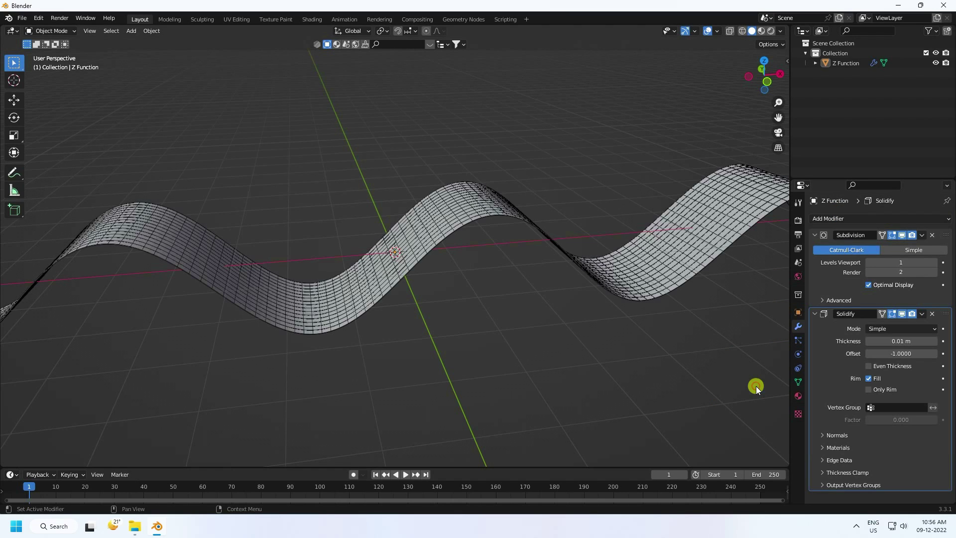
scroll(399, 220, up, 4)
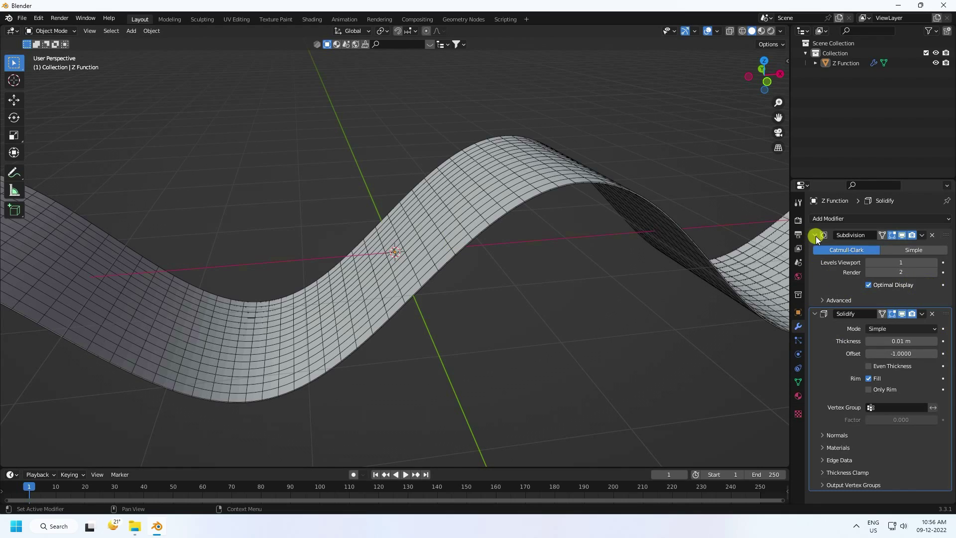
click(815, 234)
drag(910, 277, 908, 278)
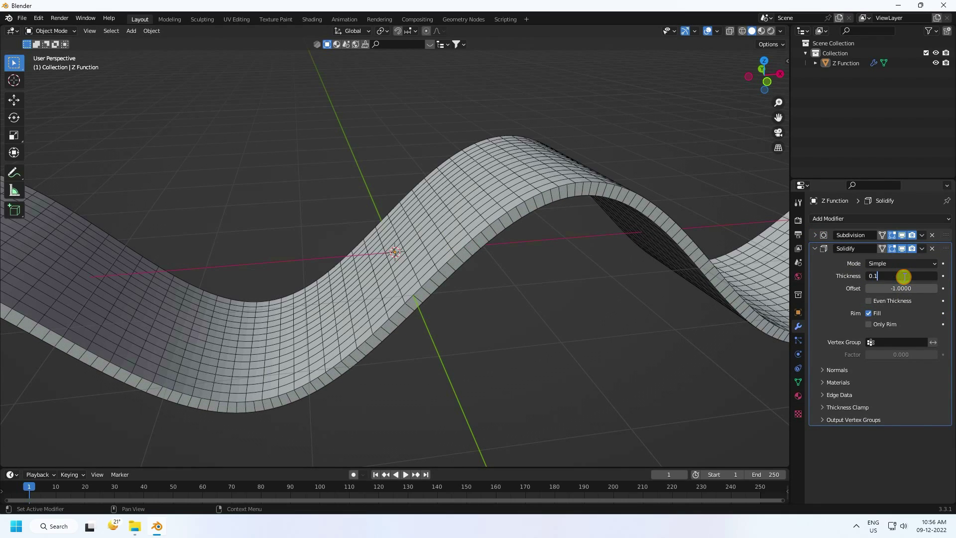
key(Return)
Add a Bevel modifier to the wavy strip with 10 segments
click(835, 218)
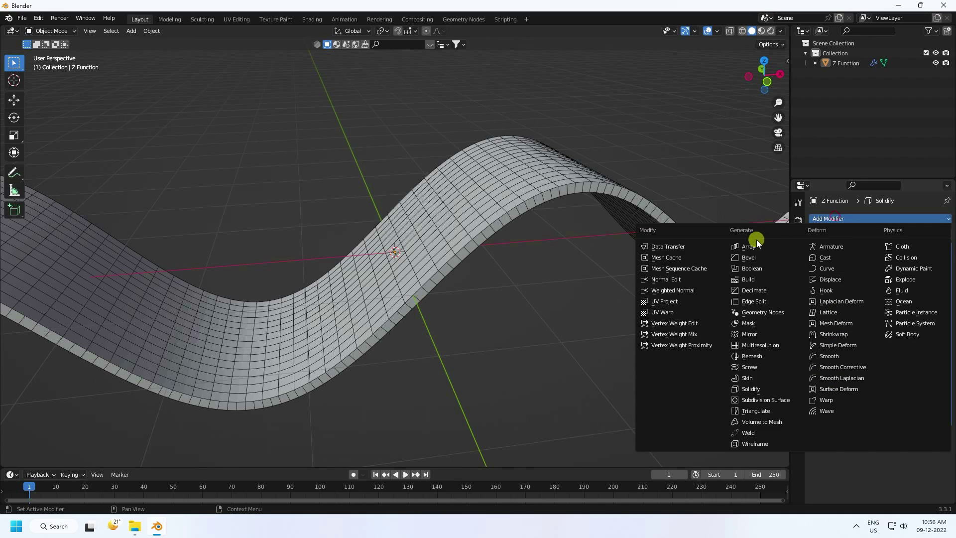
click(750, 257)
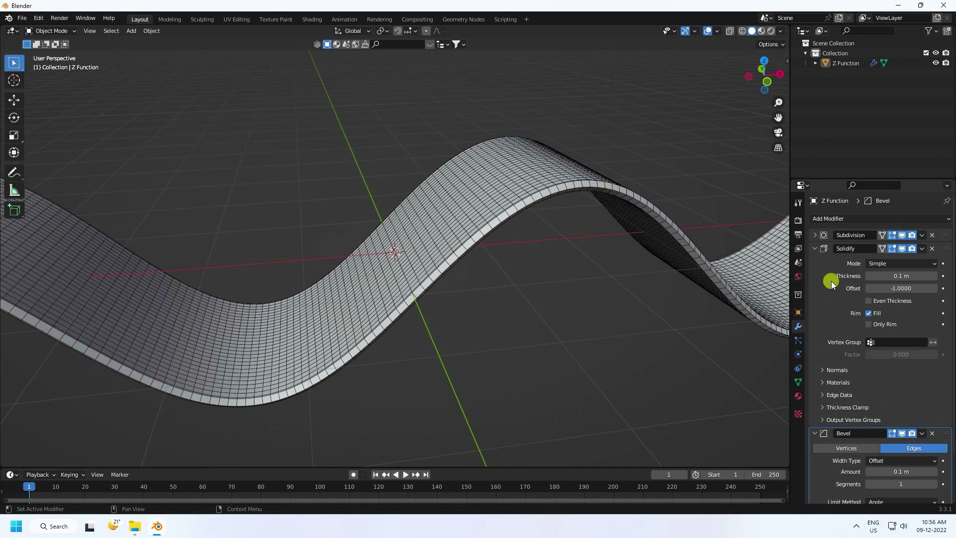
click(816, 248)
drag(897, 313, 909, 312)
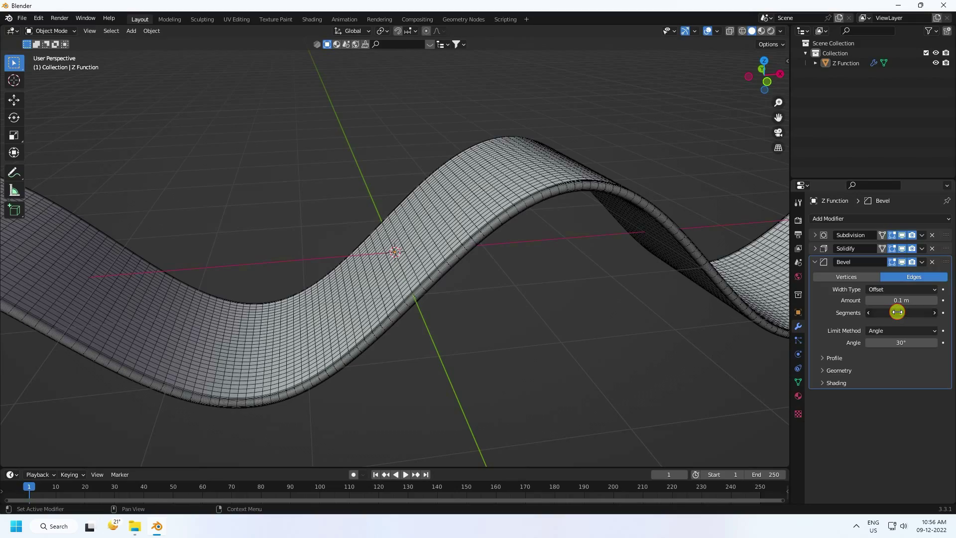
key(Return)
mouse_move(548, 300)
middle_down()
mouse_move(461, 319)
mouse_move(440, 311)
mouse_move(555, 303)
mouse_move(638, 312)
mouse_move(450, 295)
mouse_move(450, 306)
mouse_move(524, 294)
middle_up()
scroll(450, 305, down, 3)
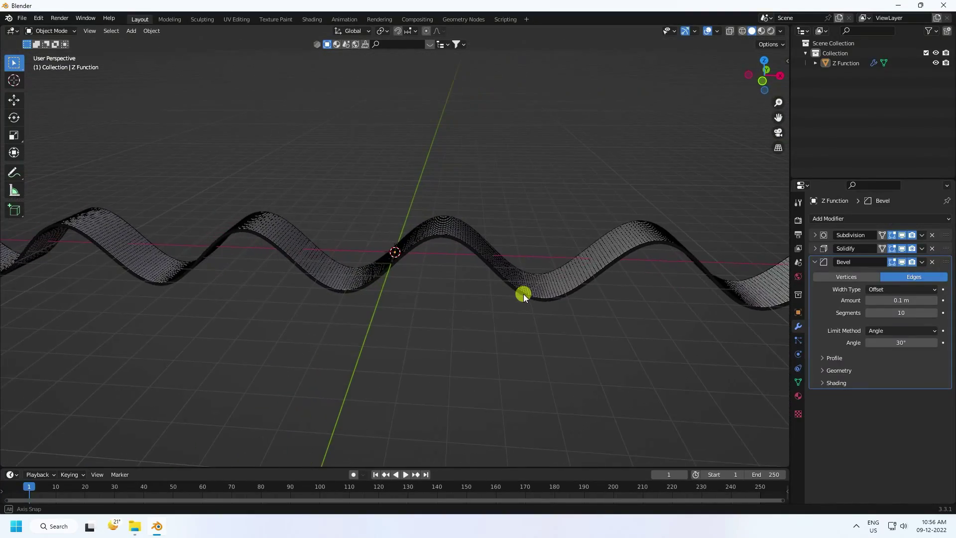
Add a UV sphere with 64 segments and an increased ring count, and shade it smooth
click(131, 31)
mouse_move(144, 41)
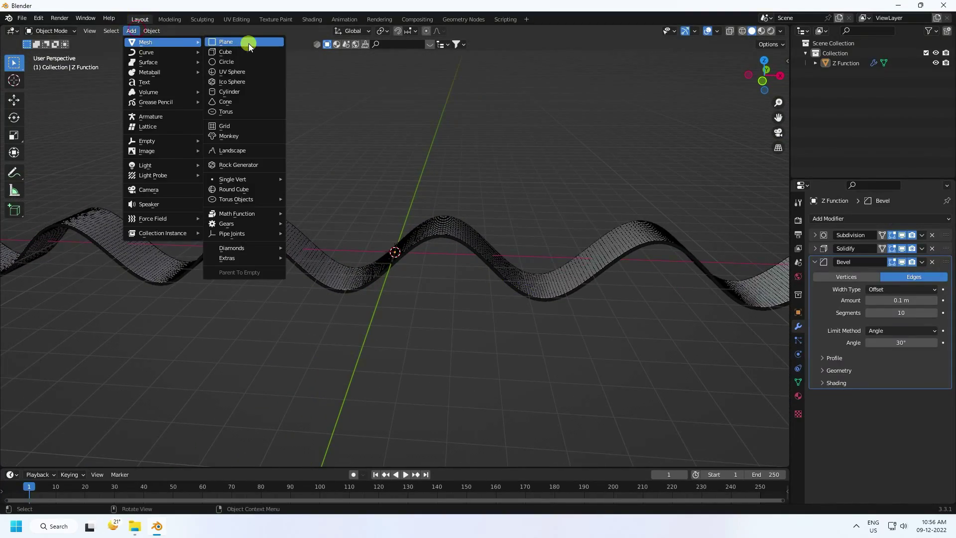
click(237, 72)
scroll(414, 208, up, 3)
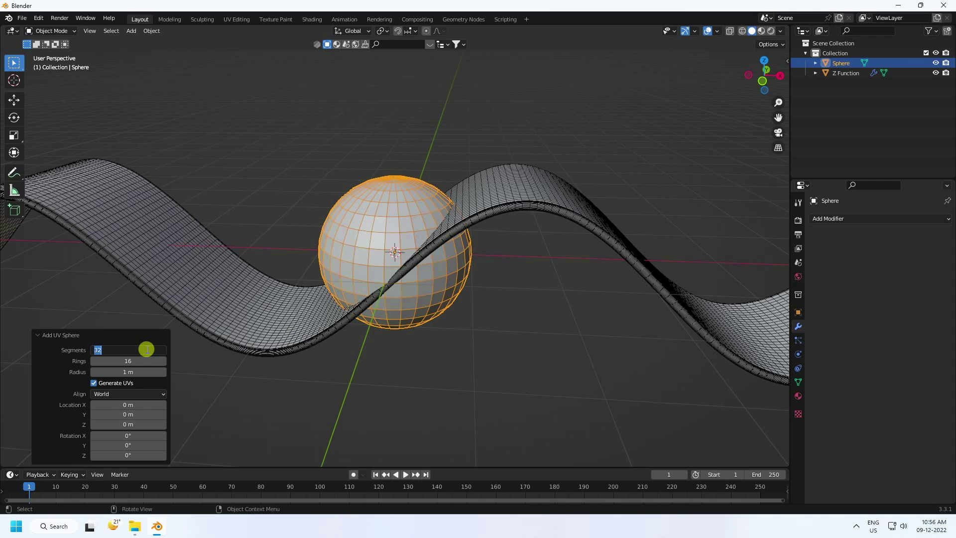
click(132, 363)
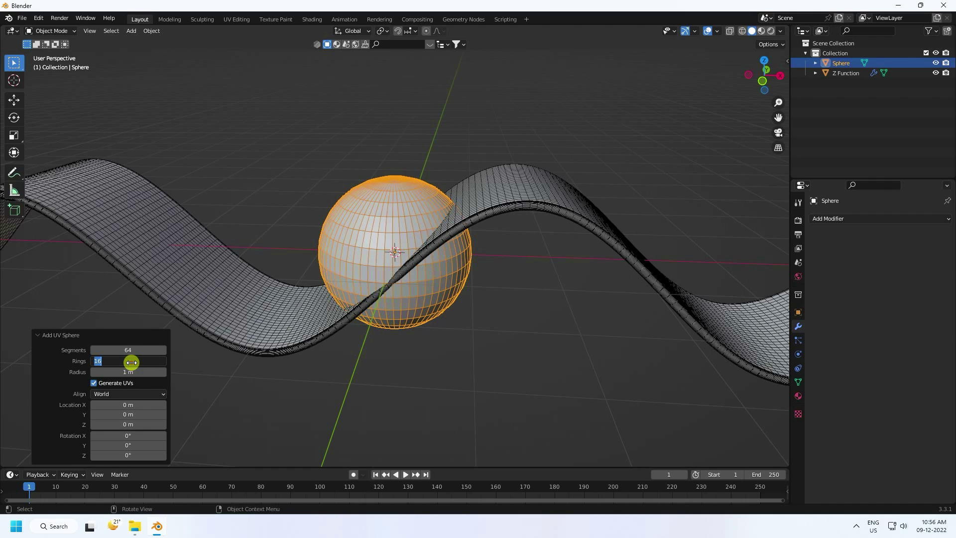
key(Return)
right_click(337, 238)
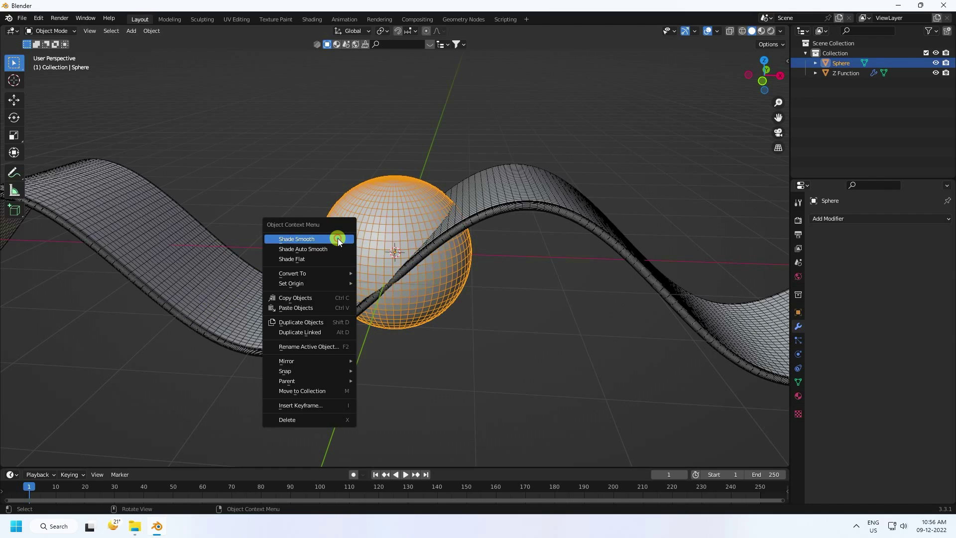
click(313, 239)
In front view, move the sphere along negative X and up Z, high above the strip and just right of its second crest from the left end
mouse_move(346, 209)
middle_down()
mouse_move(396, 275)
mouse_move(371, 251)
middle_up()
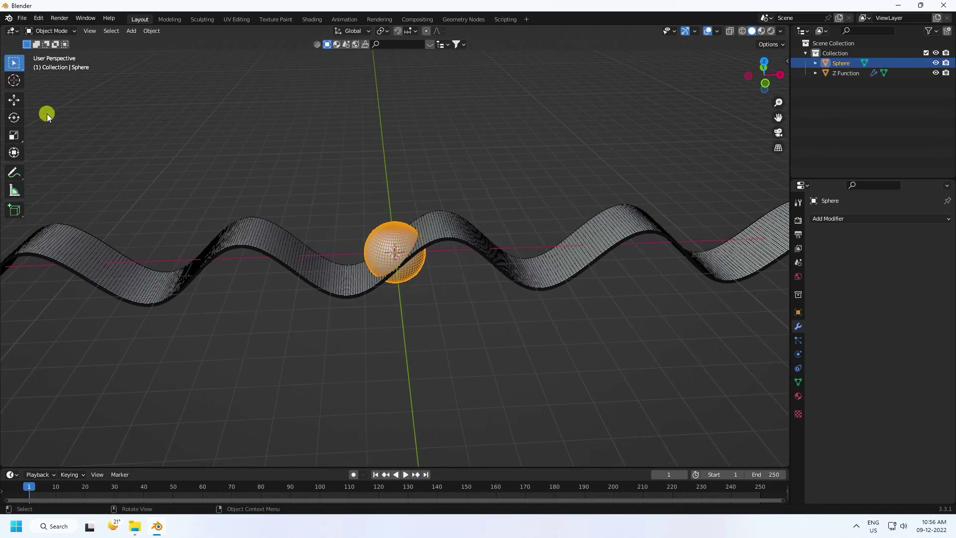
click(17, 101)
scroll(433, 232, down, 3)
scroll(399, 252, up, 2)
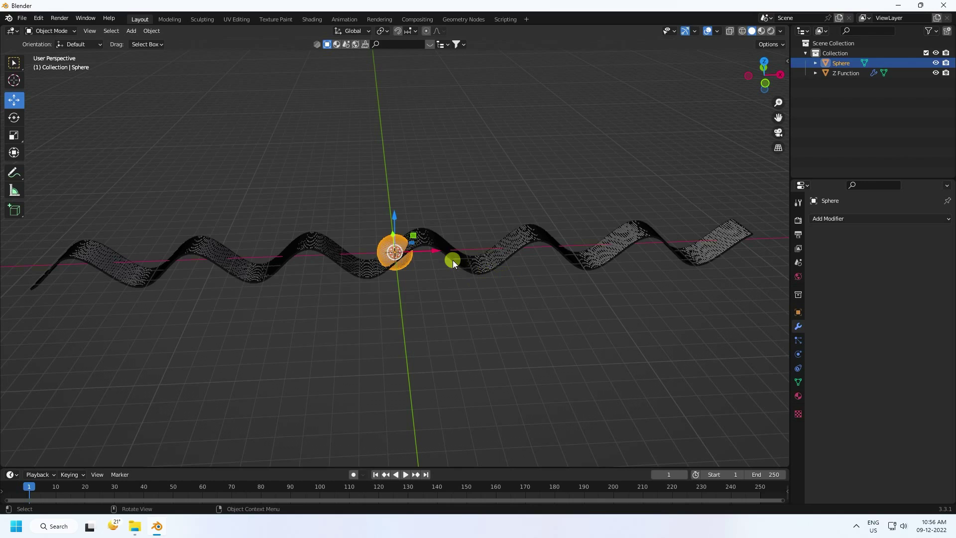
key(KP_1)
drag(430, 256, 234, 241)
drag(201, 208, 203, 92)
drag(244, 142, 259, 137)
scroll(299, 227, up, 3)
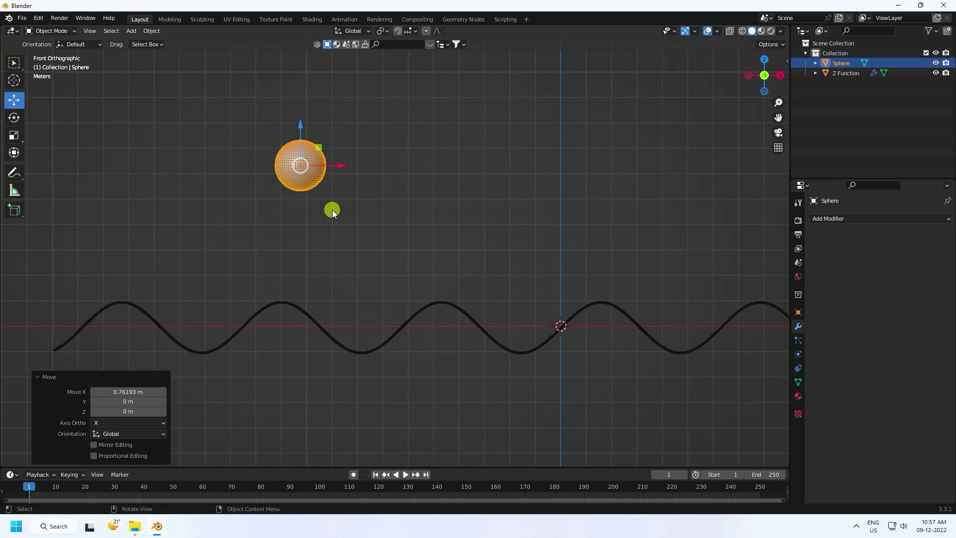
Add an active rigid body to the sphere with Sphere as its collision shape
click(297, 181)
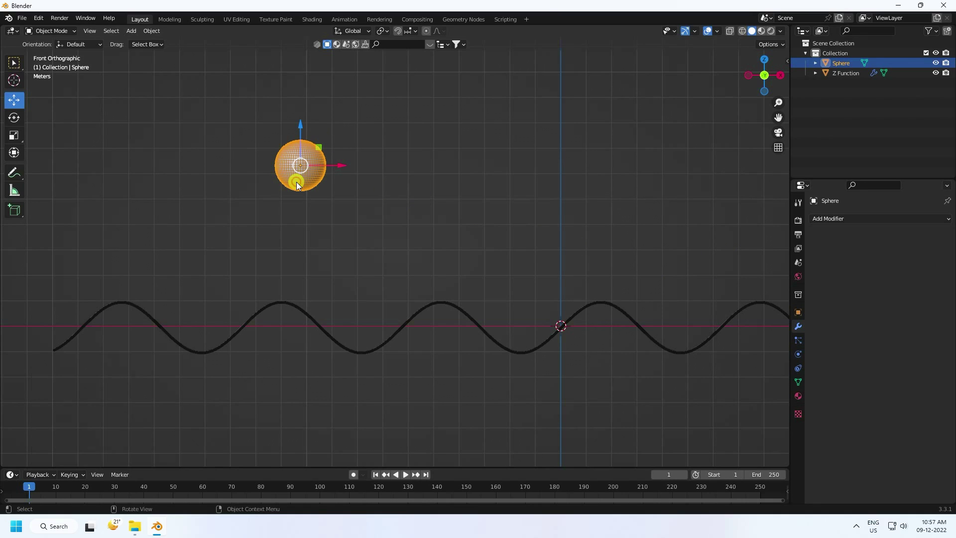
click(798, 354)
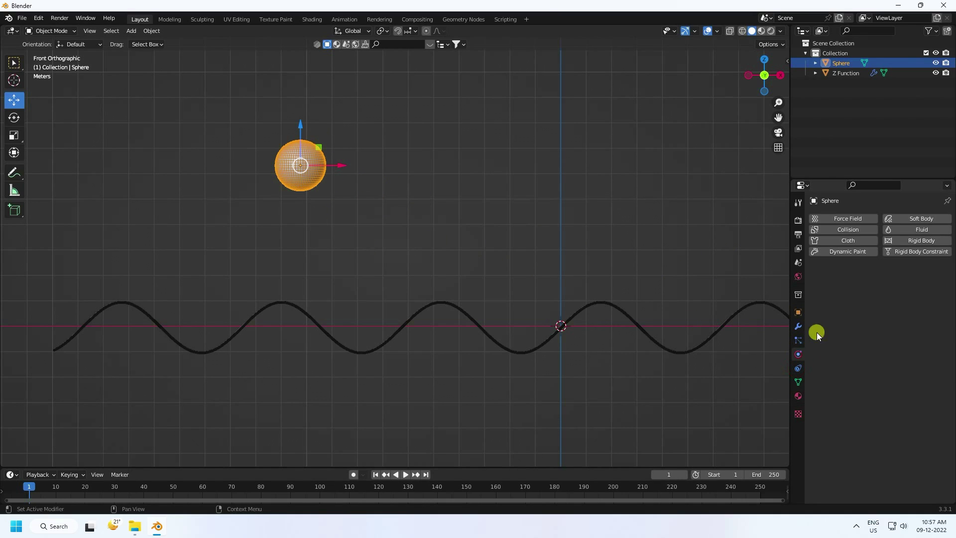
click(904, 241)
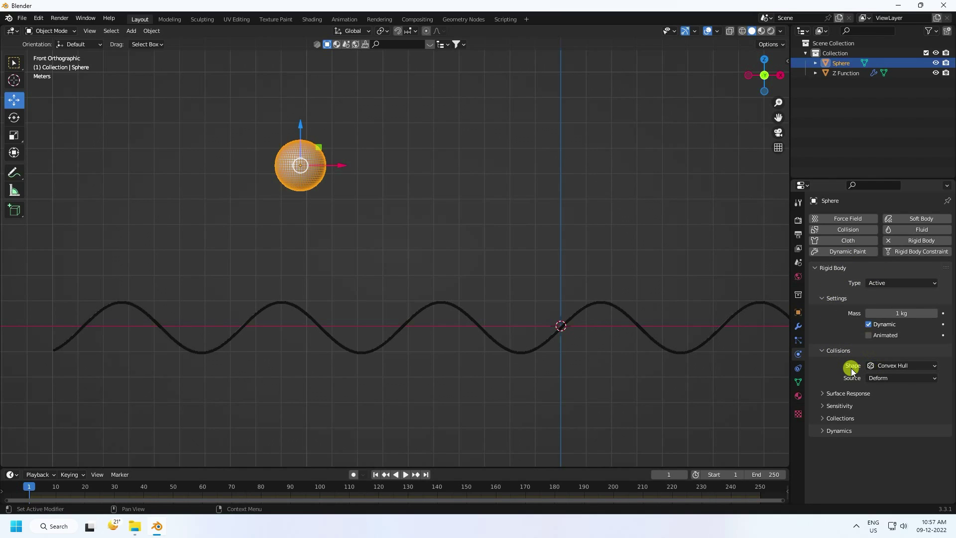
click(887, 362)
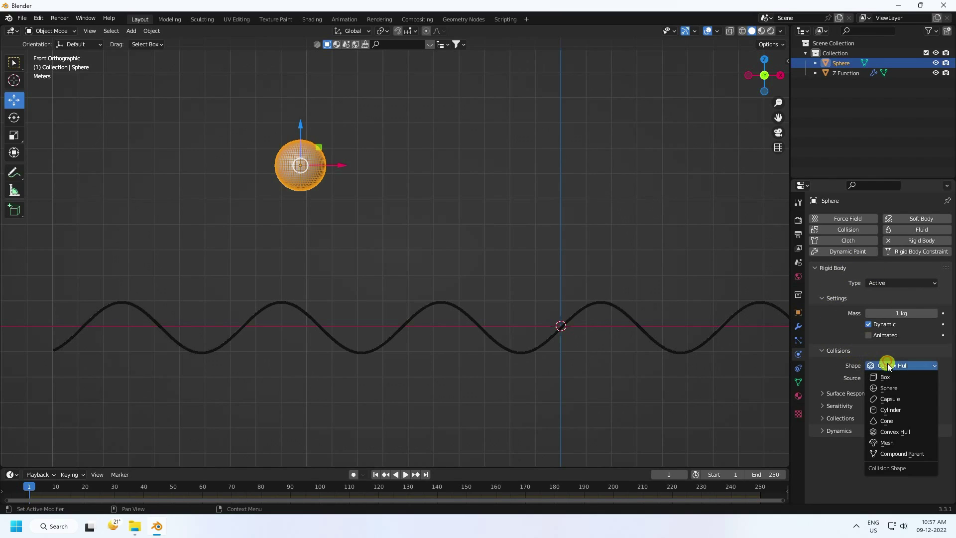
click(895, 387)
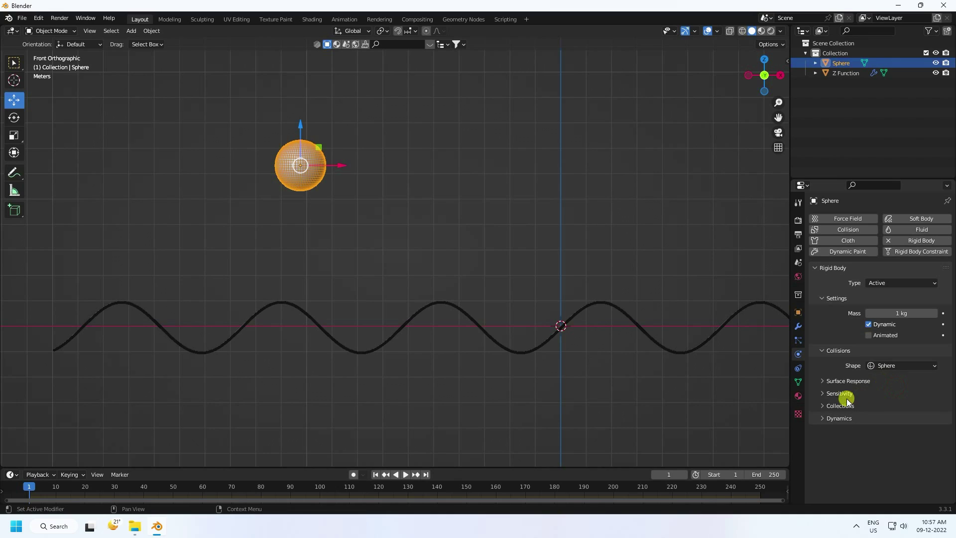
Set the sphere's rigid body friction to 0.2 and bounciness to 0.5
click(824, 381)
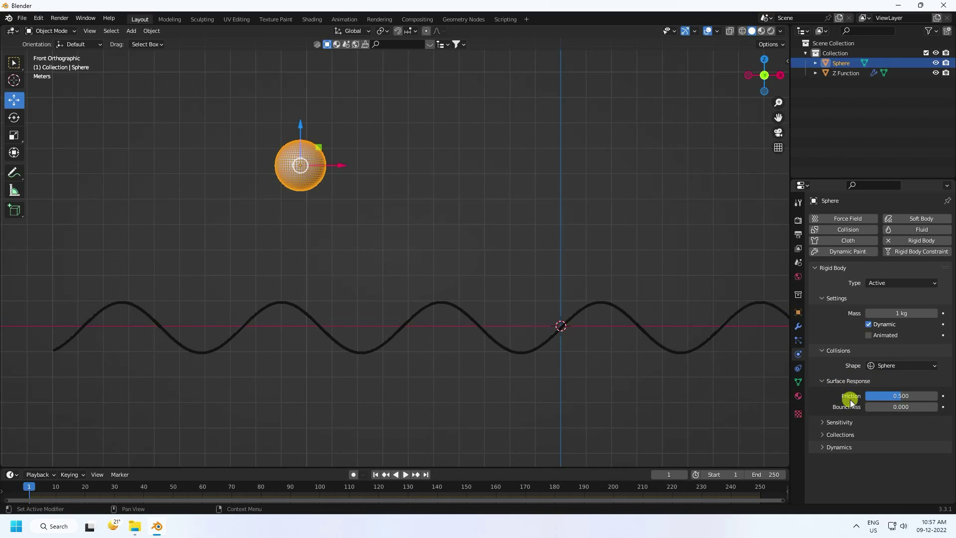
click(895, 397)
text(0.)
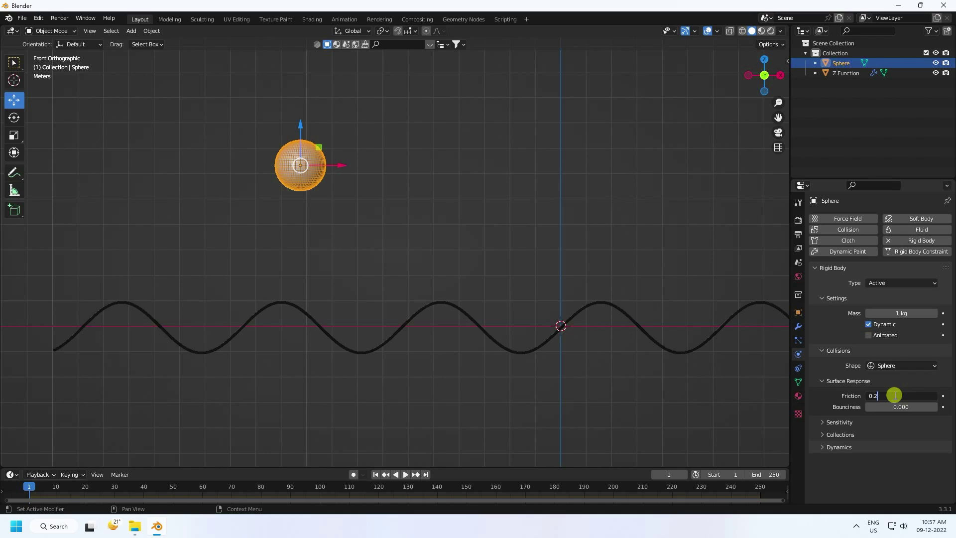
text(2)
key(Return)
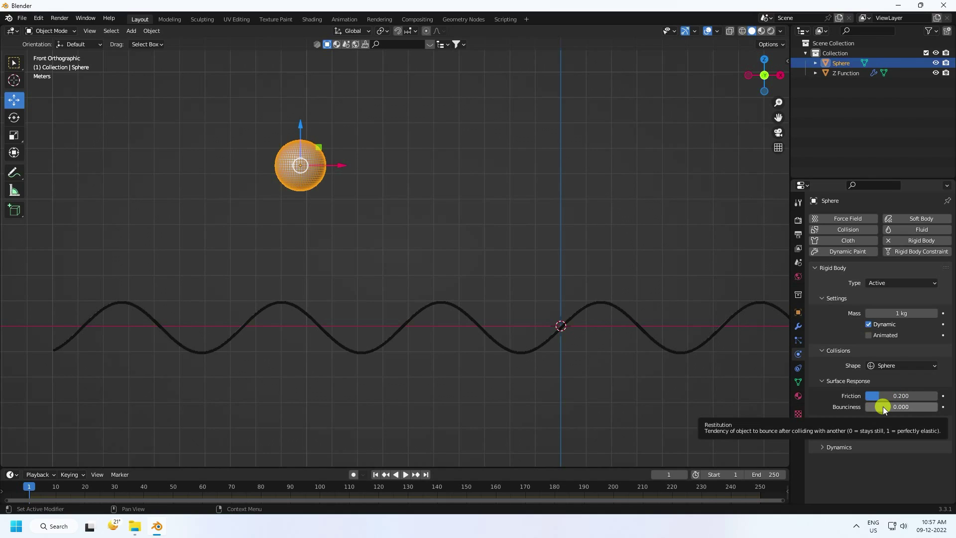
click(883, 407)
text(0)
key(Return)
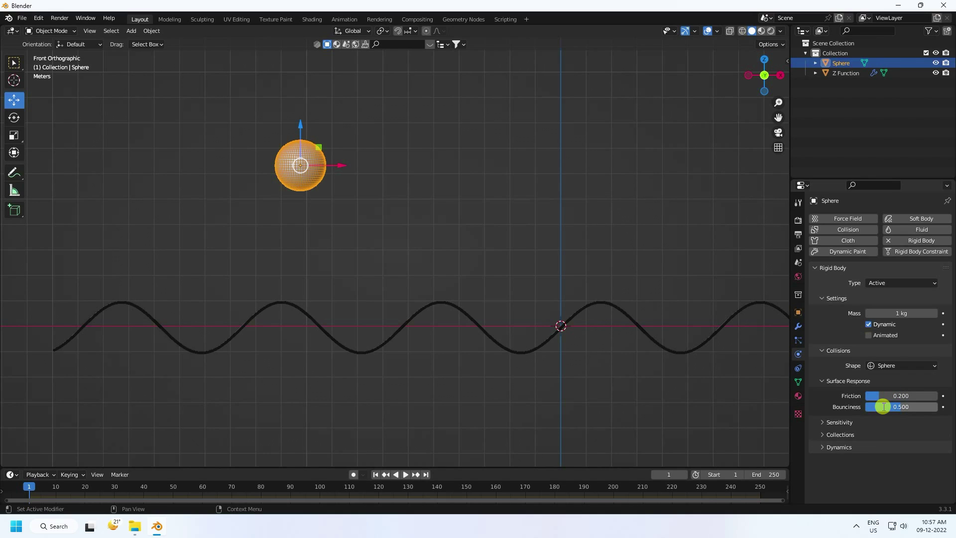
Play the simulation to watch the sphere fall, and return to frame 1
click(406, 474)
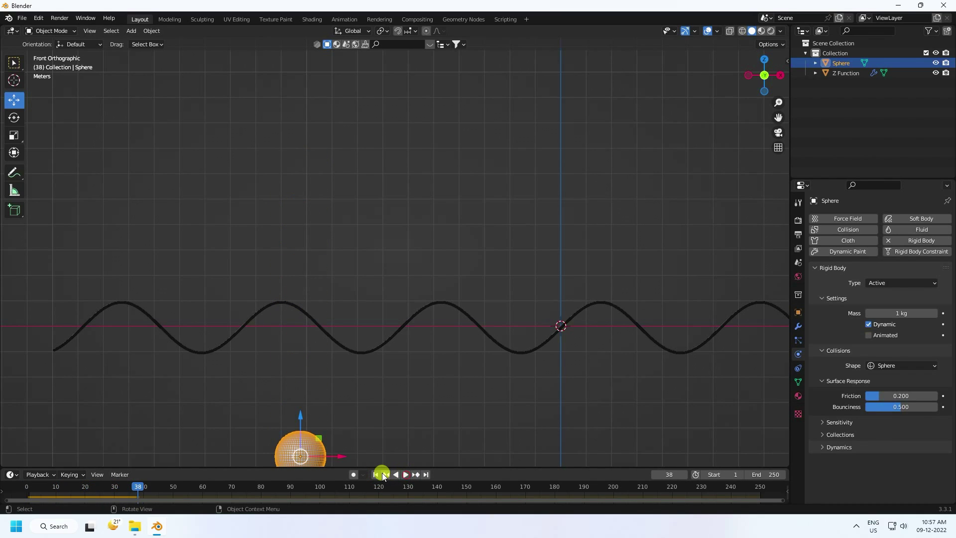
click(376, 475)
click(406, 474)
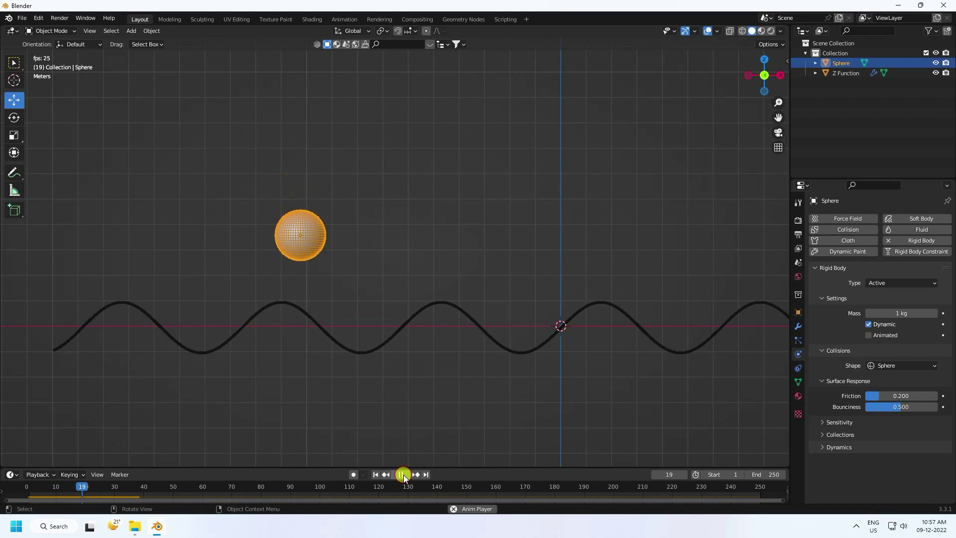
click(404, 474)
click(376, 474)
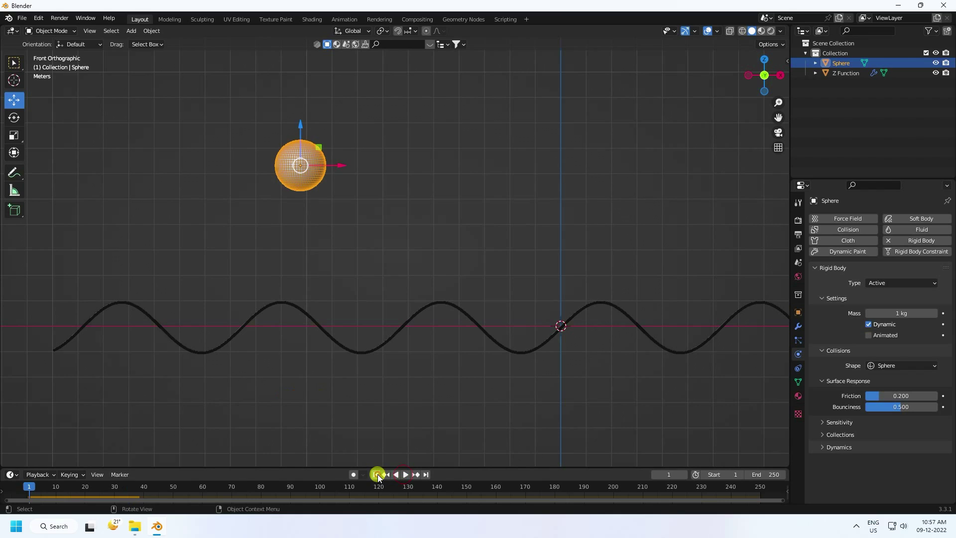
Add a passive rigid body to the wavy strip with Mesh as its collision shape
click(343, 341)
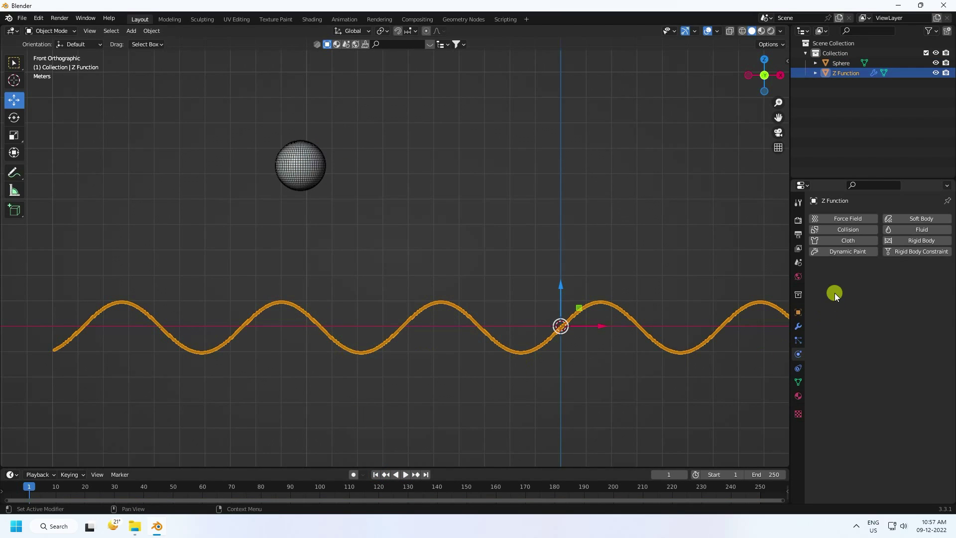
click(920, 241)
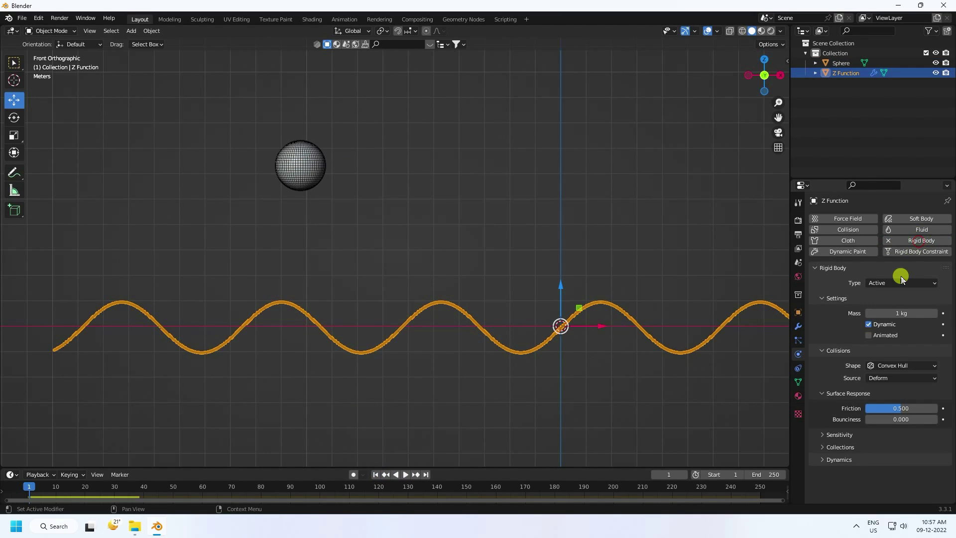
click(881, 283)
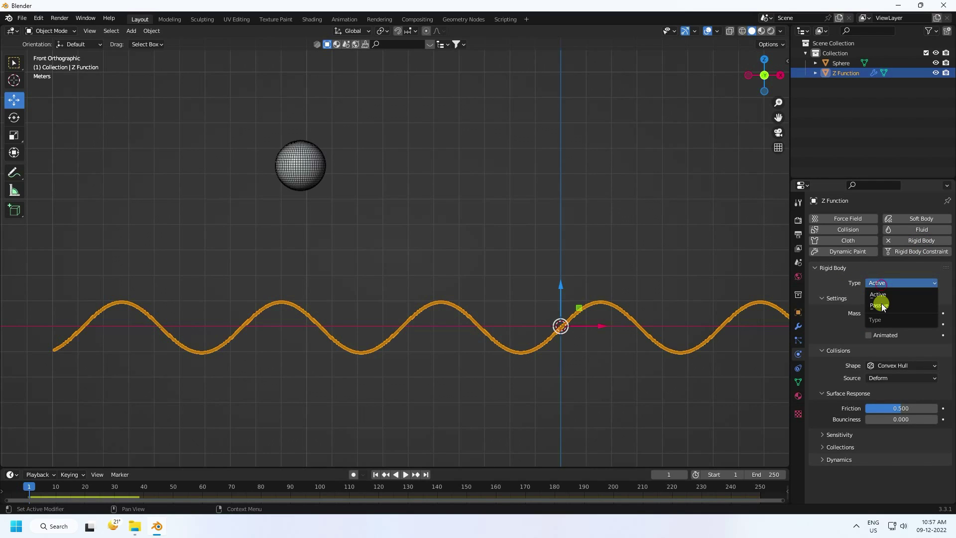
click(882, 294)
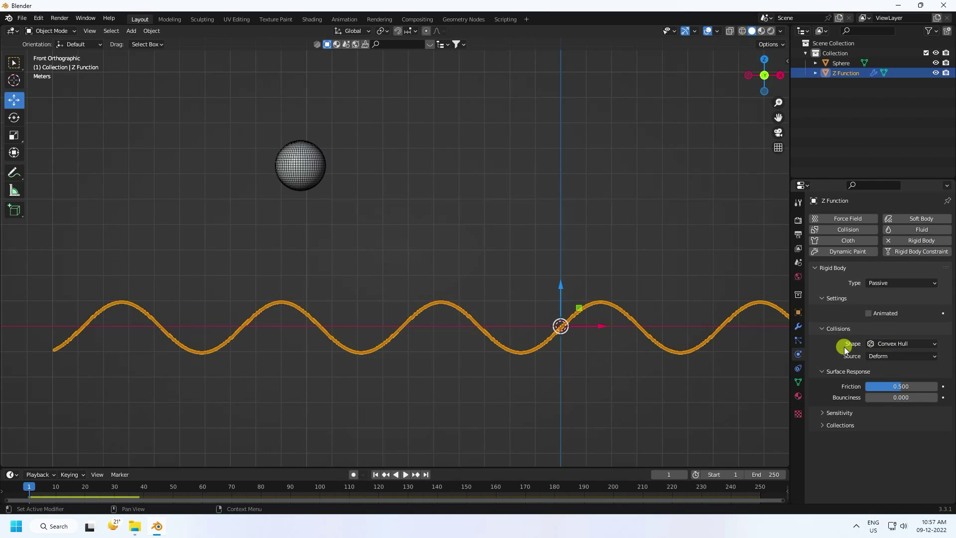
click(886, 345)
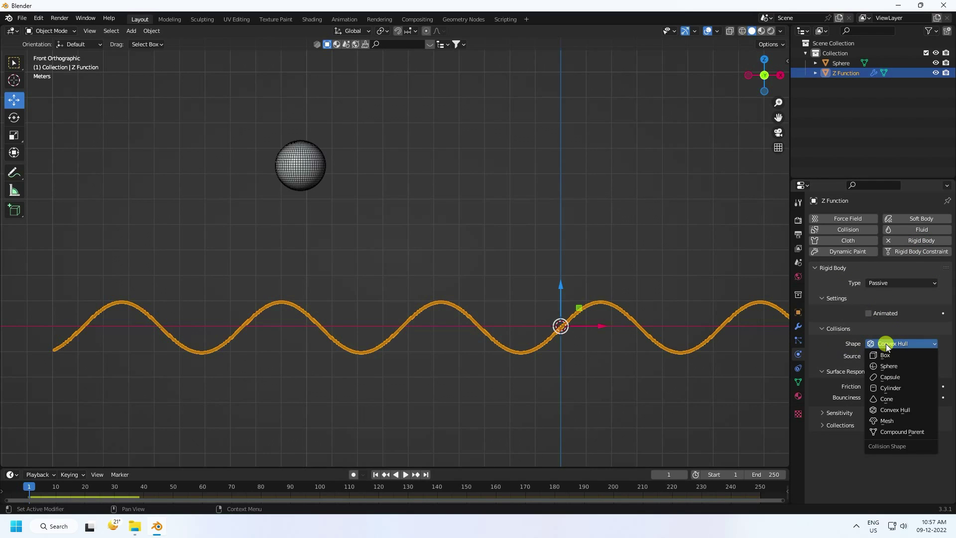
click(891, 420)
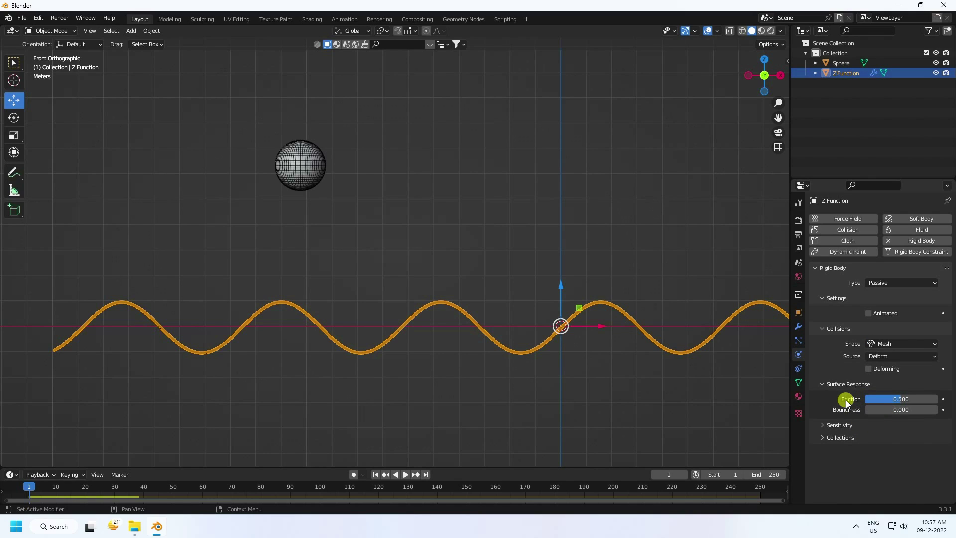
Set the wavy strip's rigid body friction to 0.4 and bounciness to 0.1
click(904, 403)
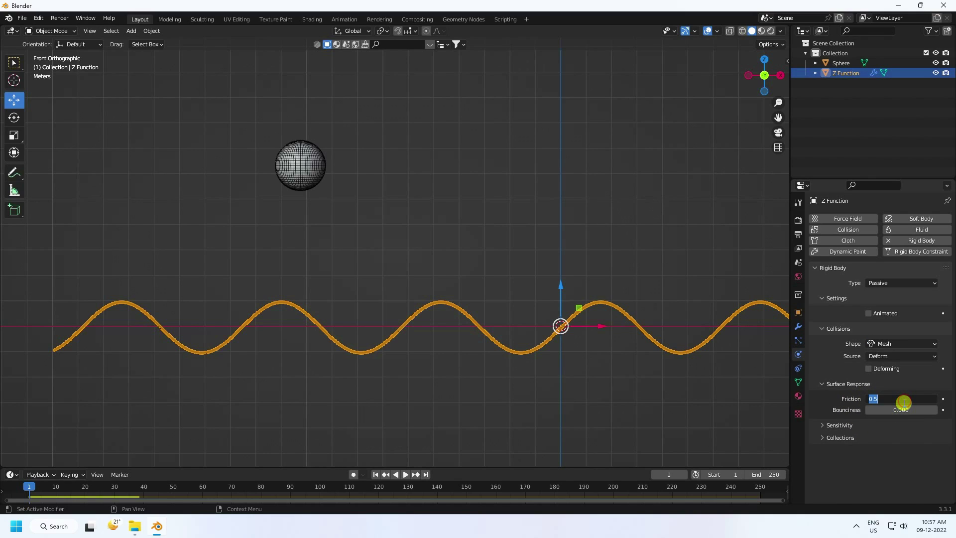
key(Return)
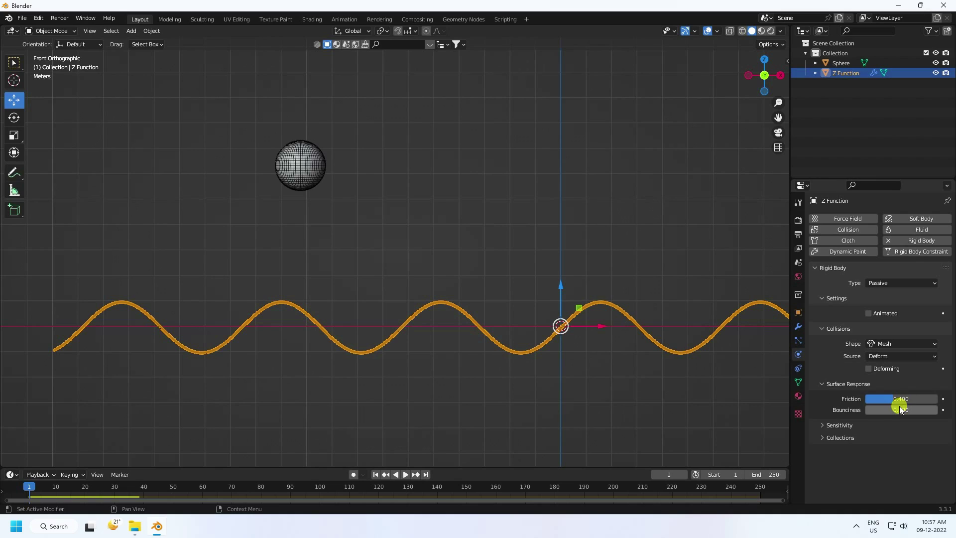
click(889, 411)
text(0.1)
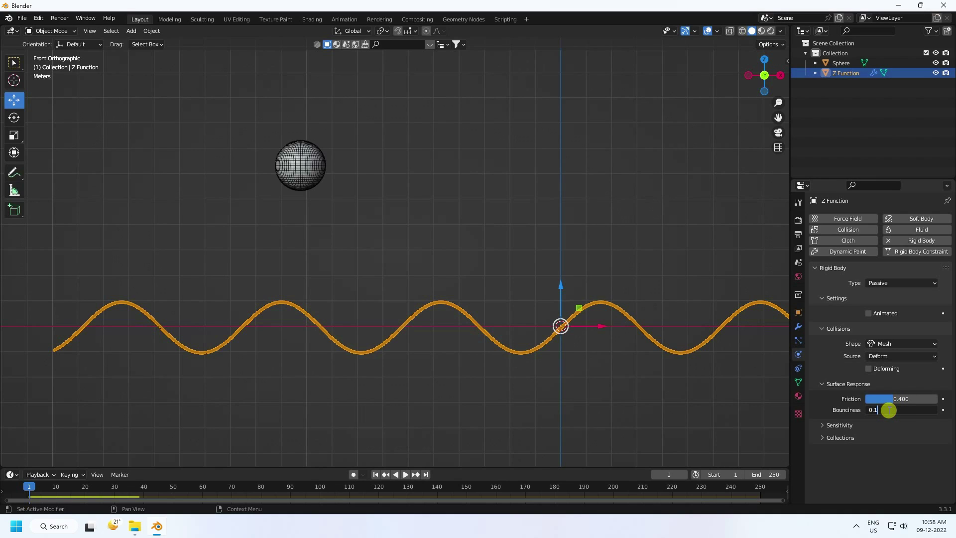
key(Return)
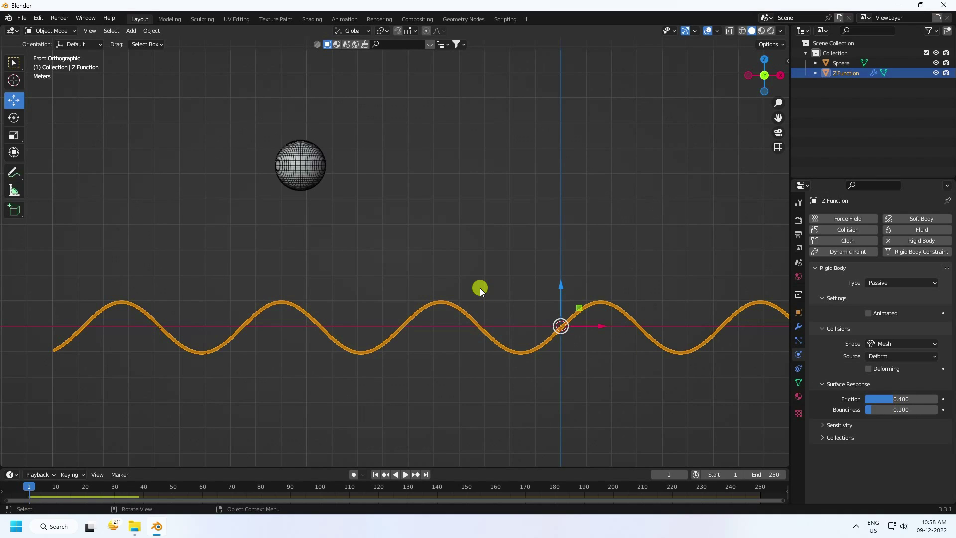
Play the simulation to examine how the sphere collides with the wavy strip, and return to the first frame
click(405, 475)
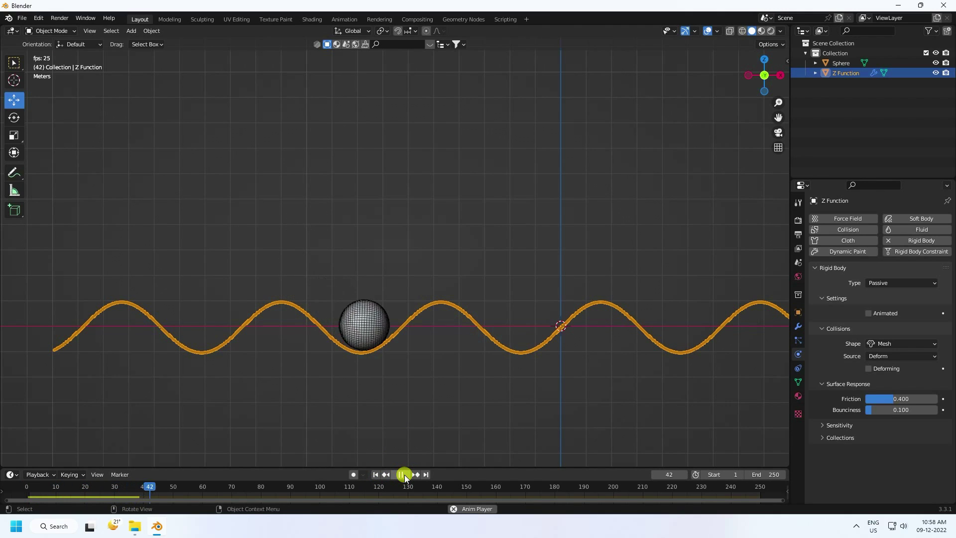
scroll(299, 335, up, 3)
click(364, 256)
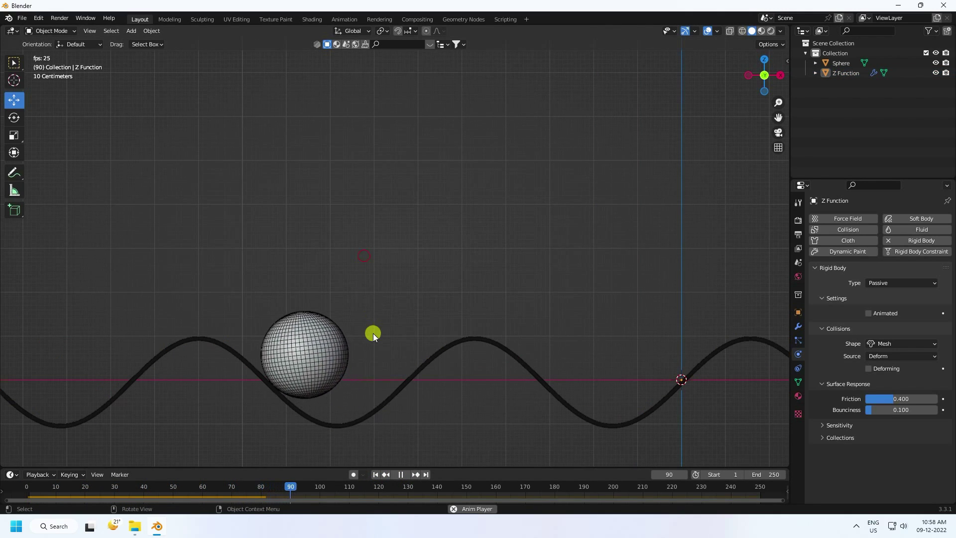
click(375, 474)
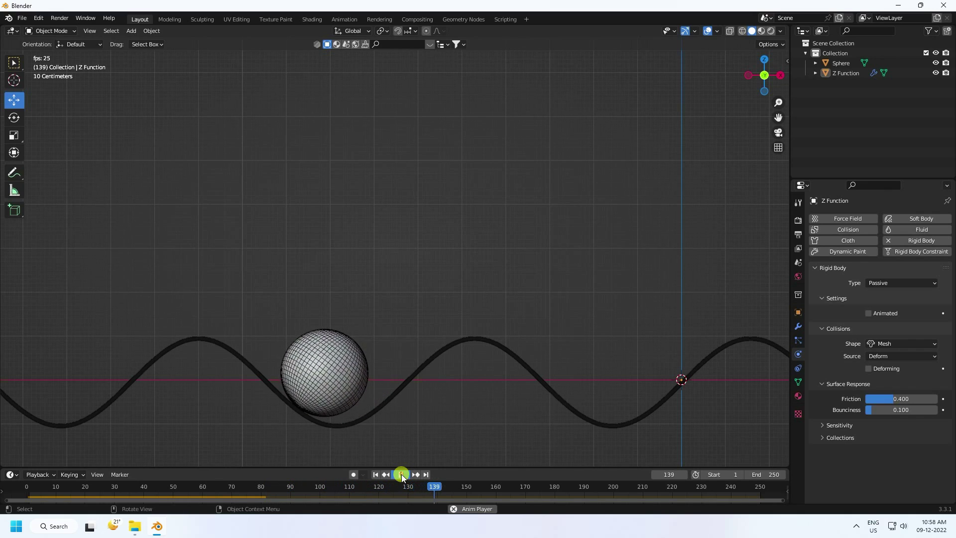
click(402, 474)
click(376, 474)
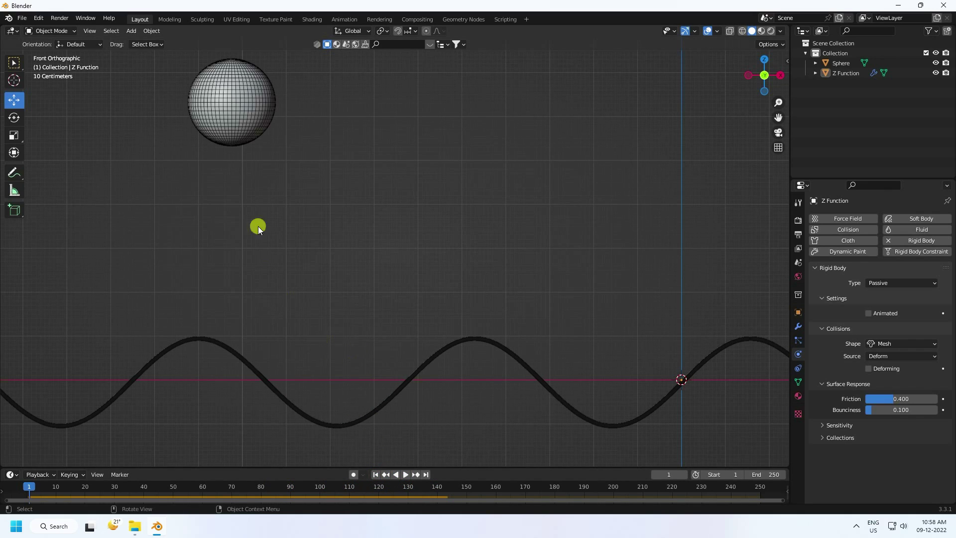
Select the wavy strip and browse for data to append in the Cinema-4D folder inside the Desktop's Loop folder
middle_drag(306, 229, 349, 270)
scroll(305, 192, up, 3)
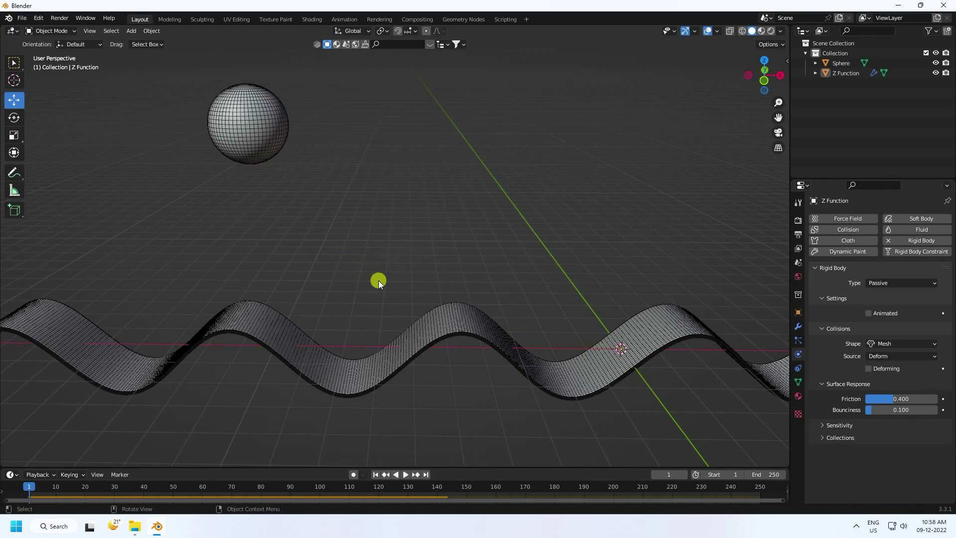
click(393, 356)
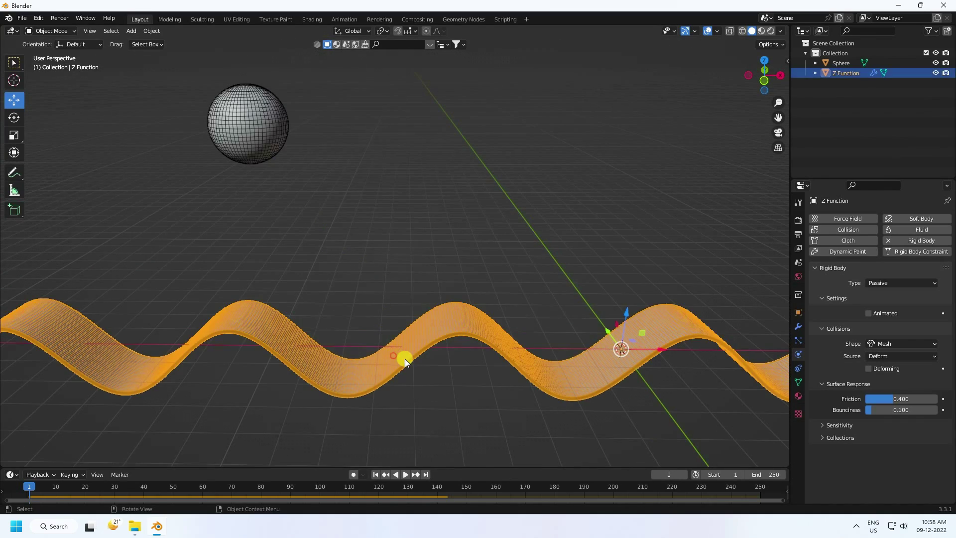
click(22, 18)
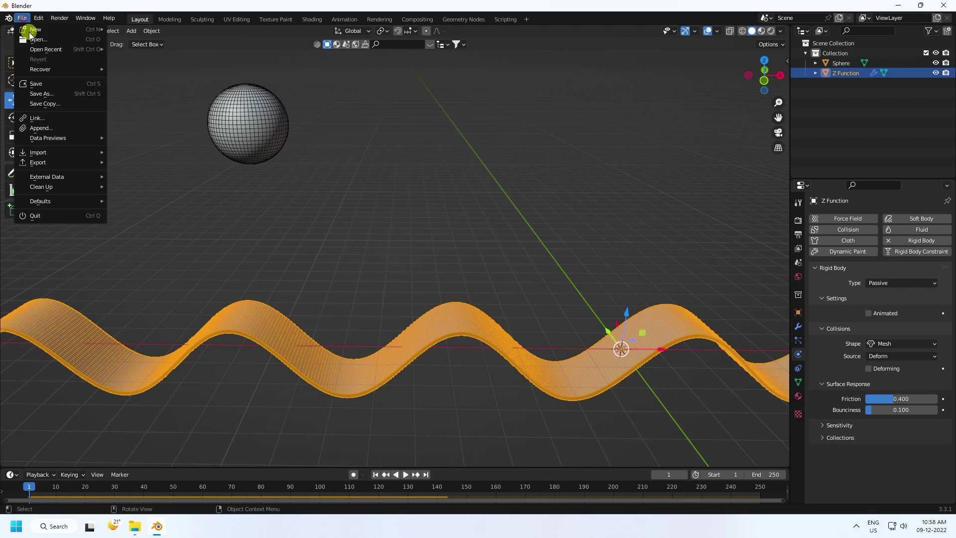
click(48, 128)
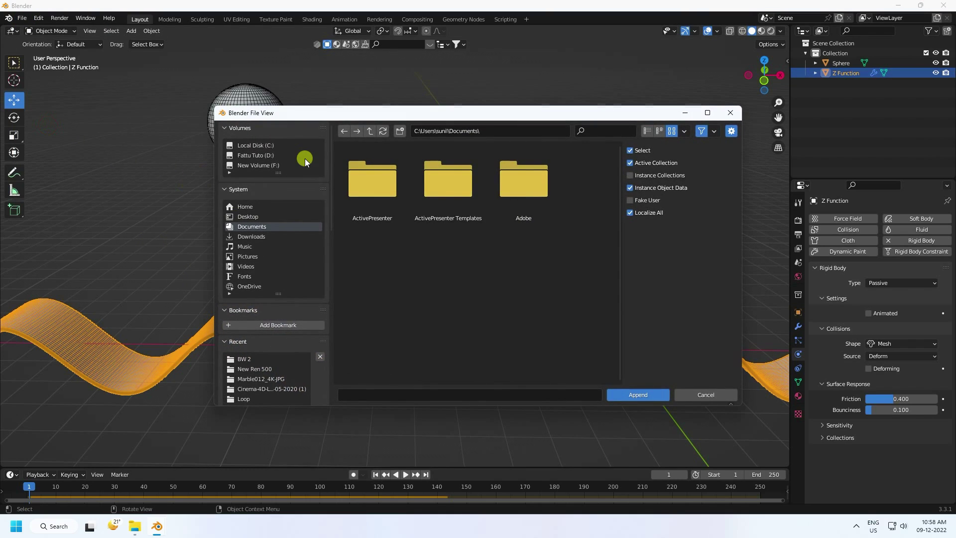
click(258, 218)
double_click(380, 192)
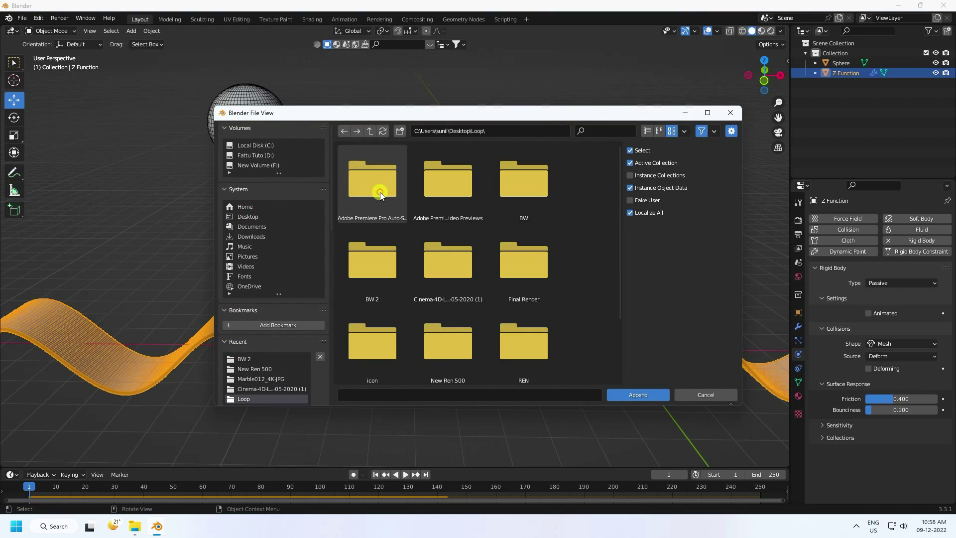
click(389, 279)
double_click(472, 287)
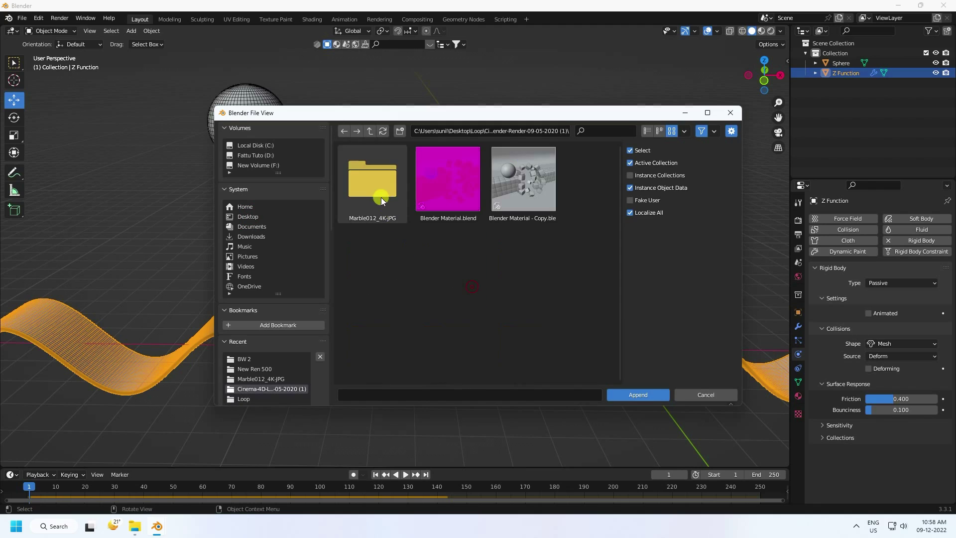
Append the material named Material from Blender Material - Copy.blend and keep the wavy strip selected
double_click(497, 204)
scroll(373, 338, down, 1)
click(368, 317)
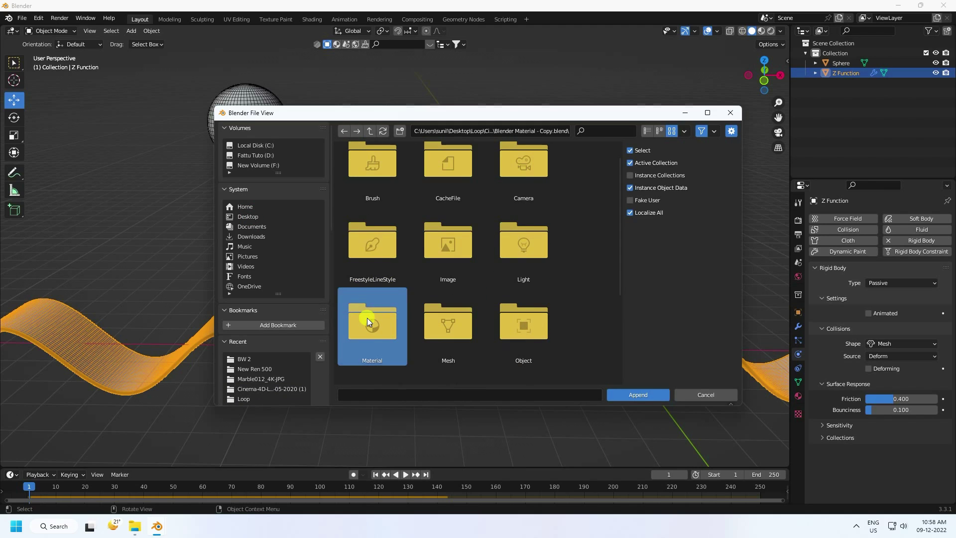
double_click(368, 318)
click(523, 187)
click(443, 271)
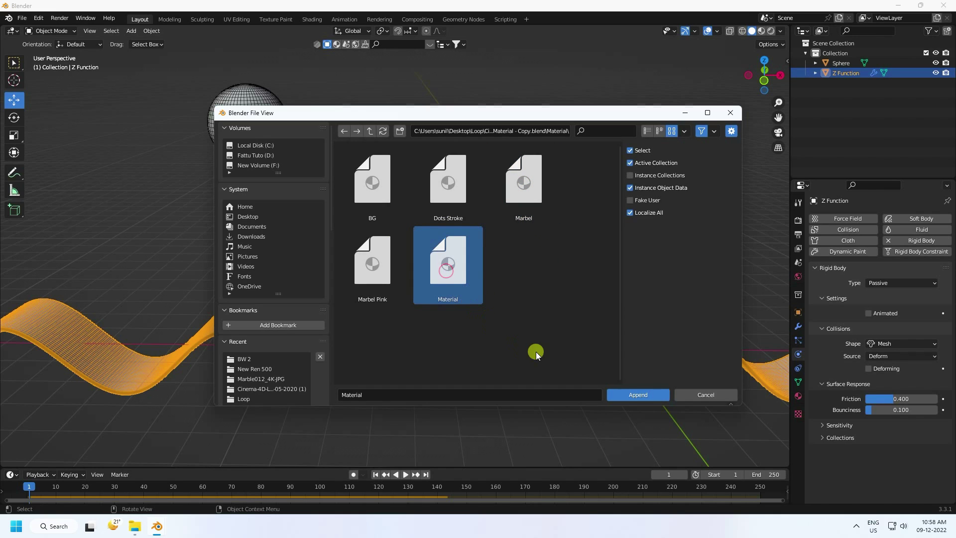
click(621, 393)
click(626, 342)
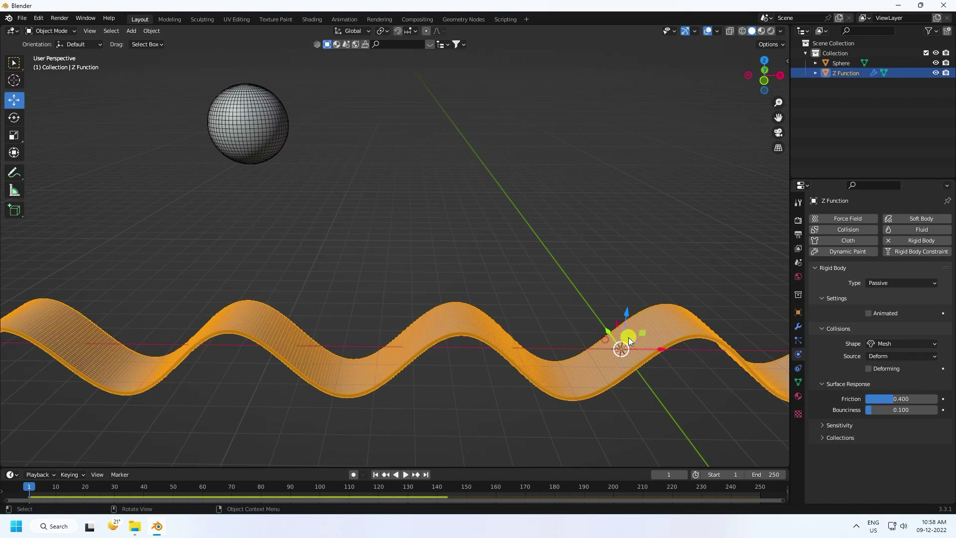
Switch the viewport to Material Preview shading and assign Material.001 to the wavy strip
click(761, 30)
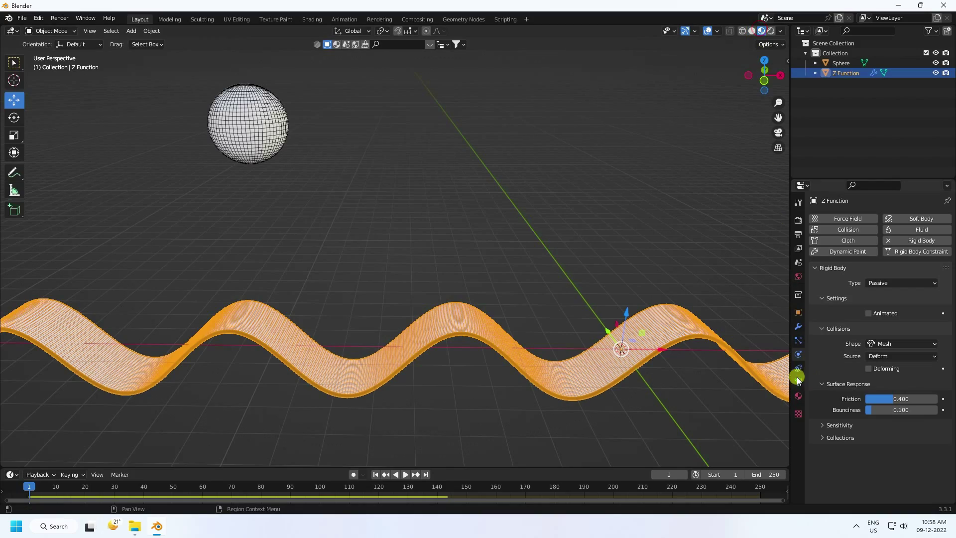
click(799, 395)
click(817, 261)
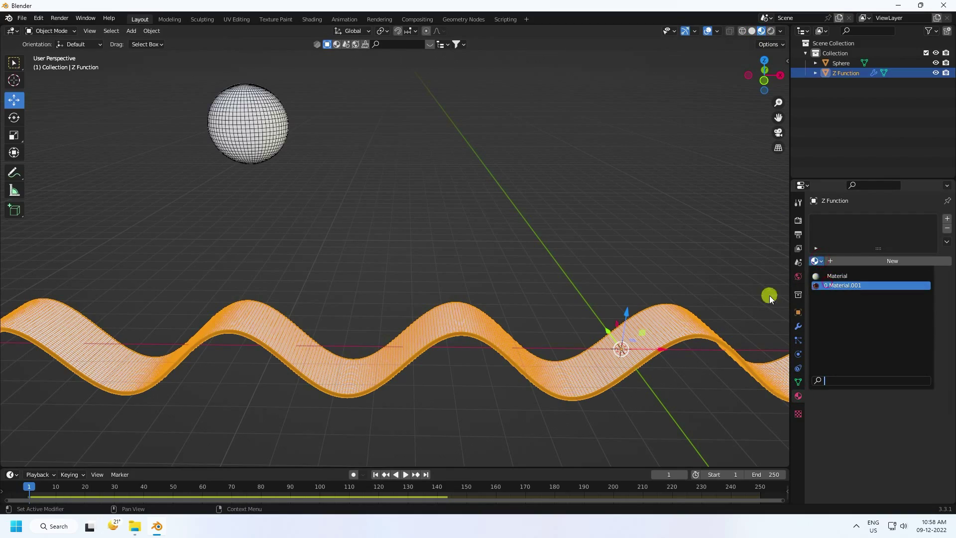
click(842, 285)
middle_drag(355, 231, 262, 346)
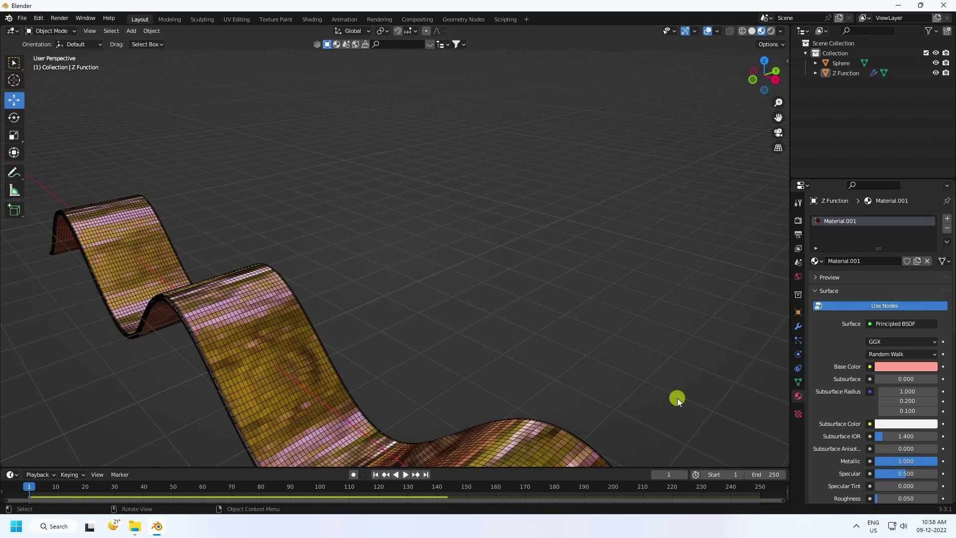
Set the roughness of the wavy strip's material to 0.1
scroll(818, 436, down, 4)
click(895, 418)
text(0.1)
key(Return)
middle_drag(498, 309, 349, 256)
scroll(348, 256, down, 3)
Select the sphere and append the Marbel material from Blender Material - Copy.blend
click(252, 128)
shift+middle_drag(253, 129, 432, 240)
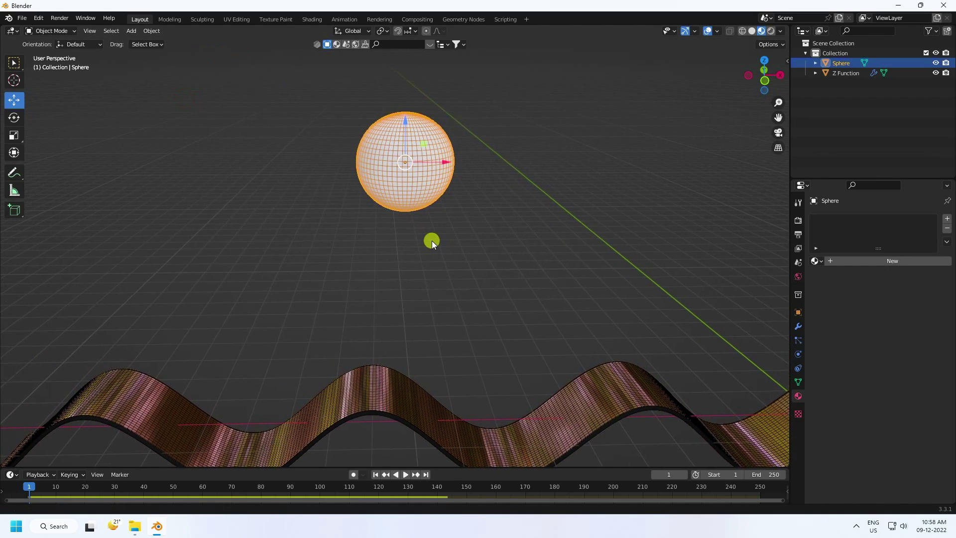
click(22, 19)
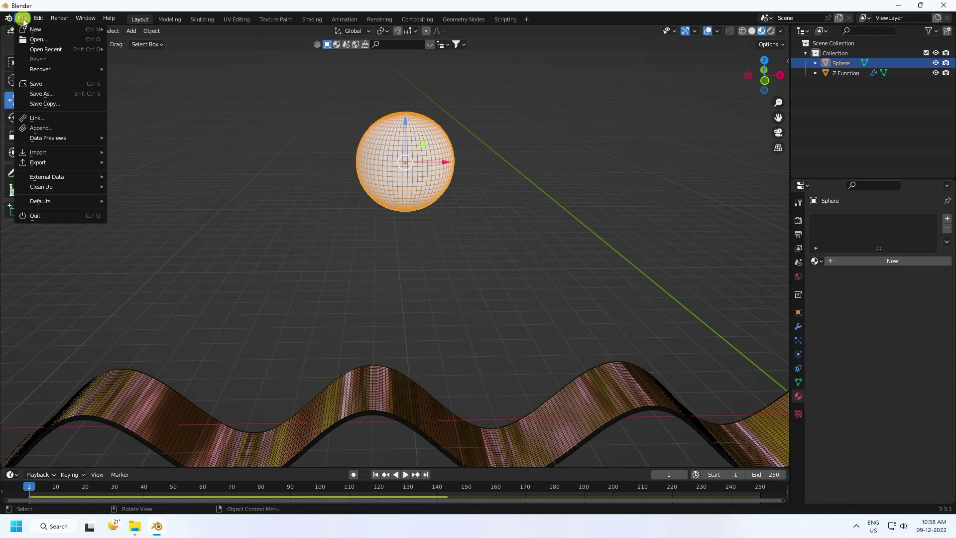
click(37, 128)
click(525, 192)
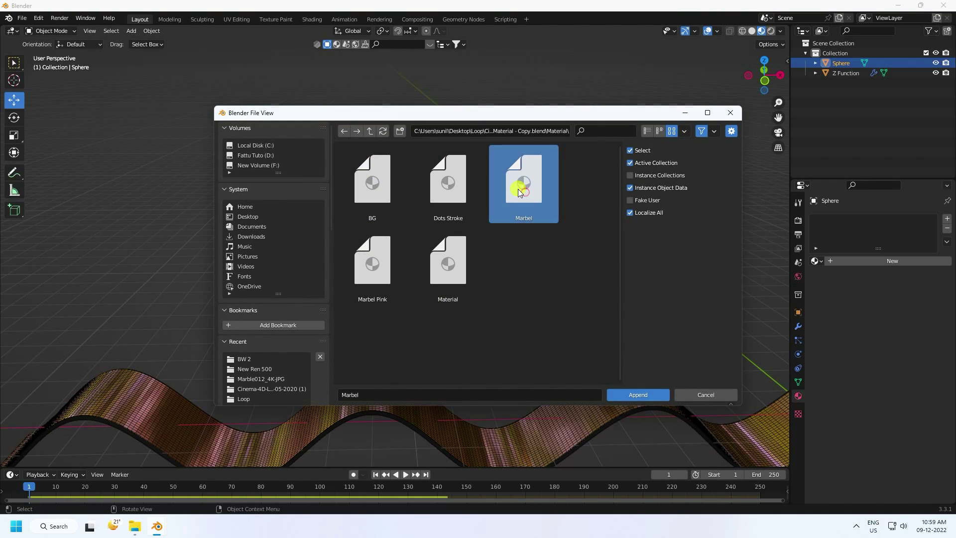
click(632, 396)
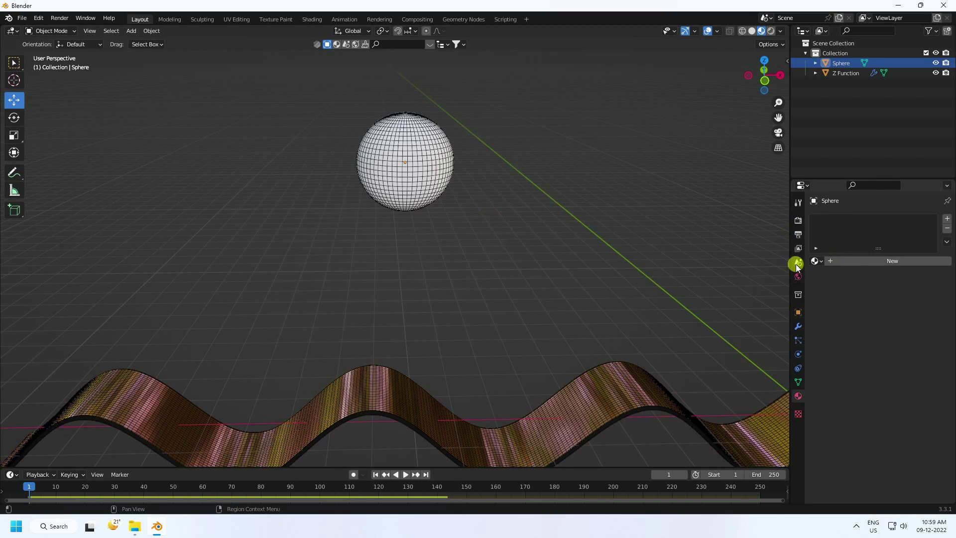
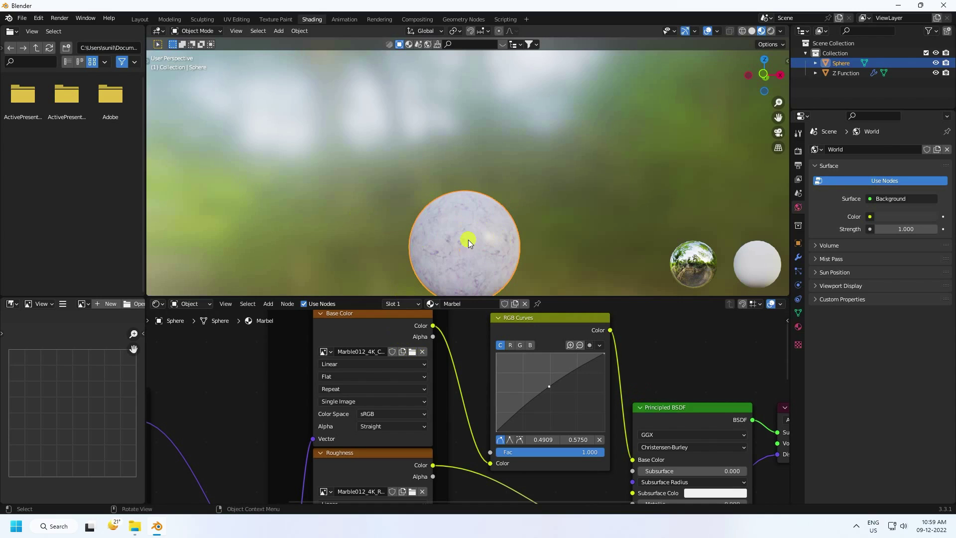
Return to the Layout workspace and show the marble sphere in front view with wireframe shading
scroll(435, 165, up, 4)
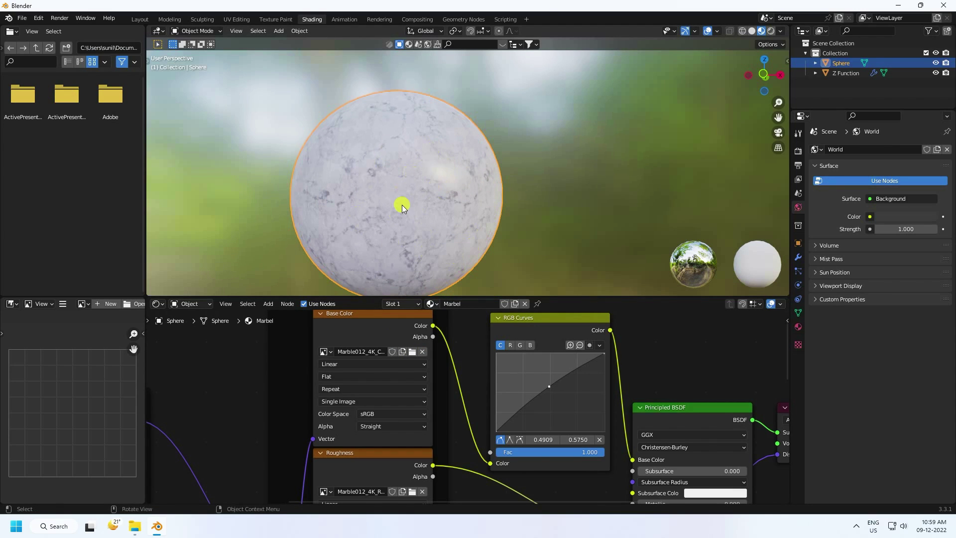
click(135, 20)
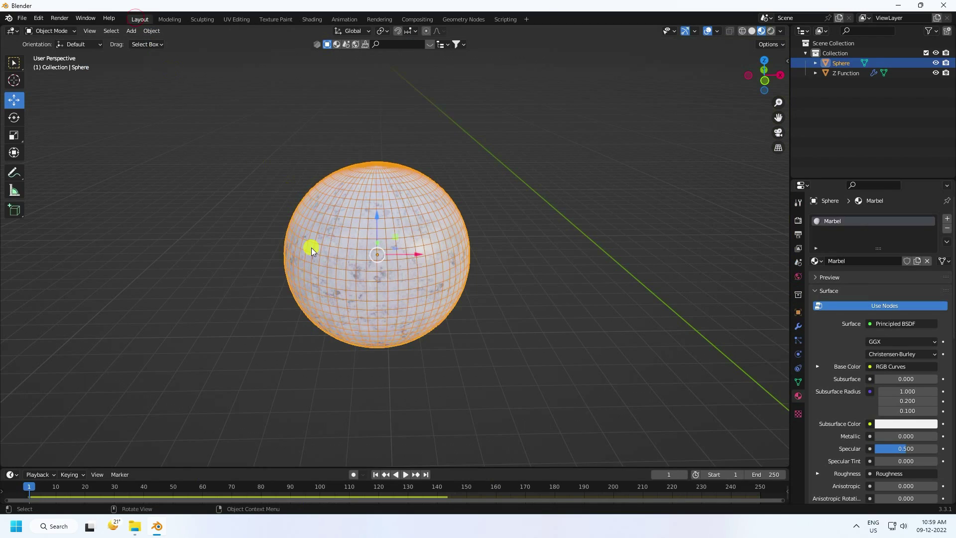
middle_drag(312, 247, 363, 258)
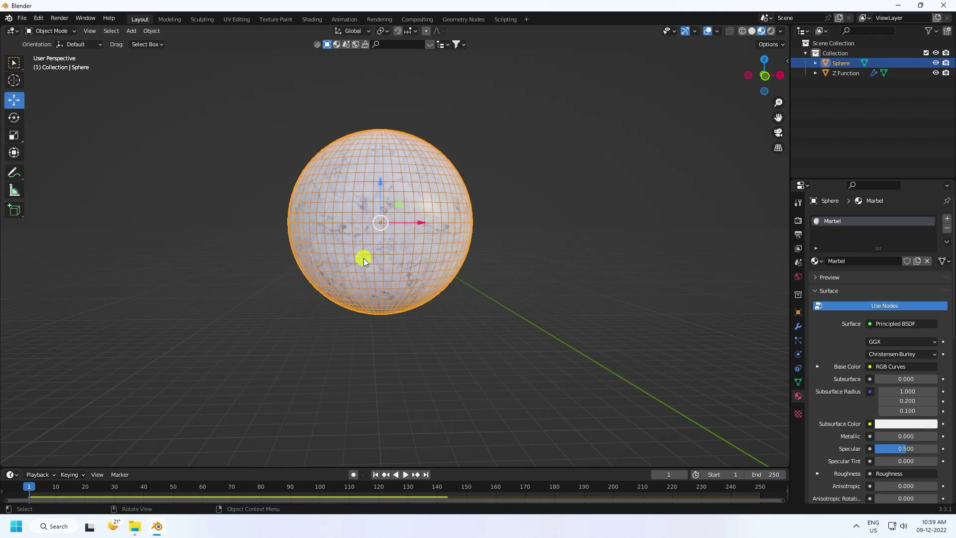
key(KP_1)
scroll(397, 169, up, 2)
scroll(413, 215, down, 1)
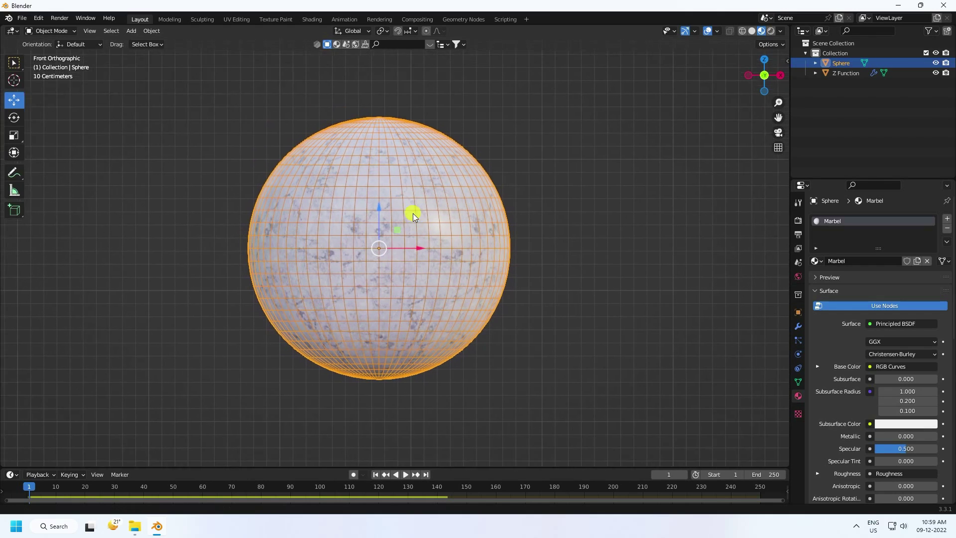
shift+middle_drag(413, 216, 425, 234)
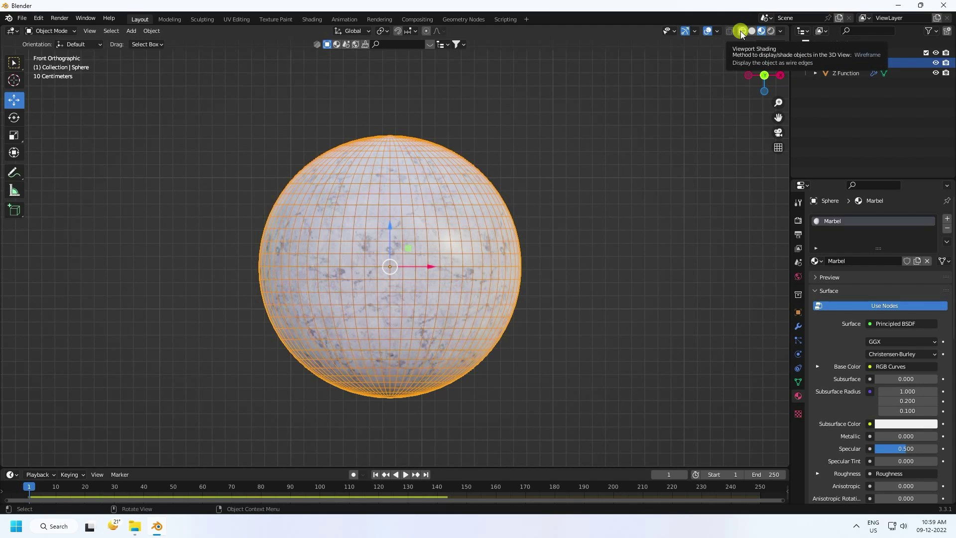
click(742, 31)
Append the Marbel Pink material from Blender Material - Copy.blend
click(52, 32)
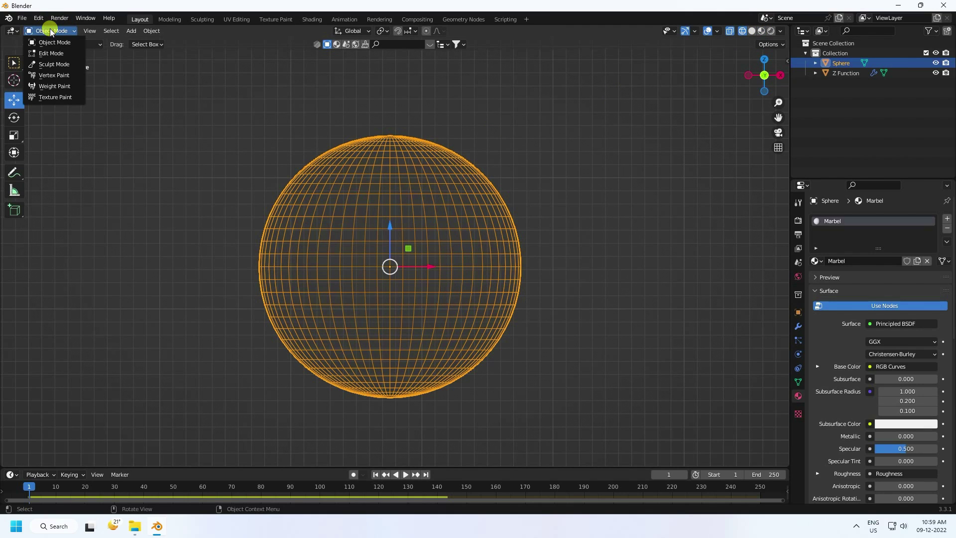
click(22, 18)
click(44, 130)
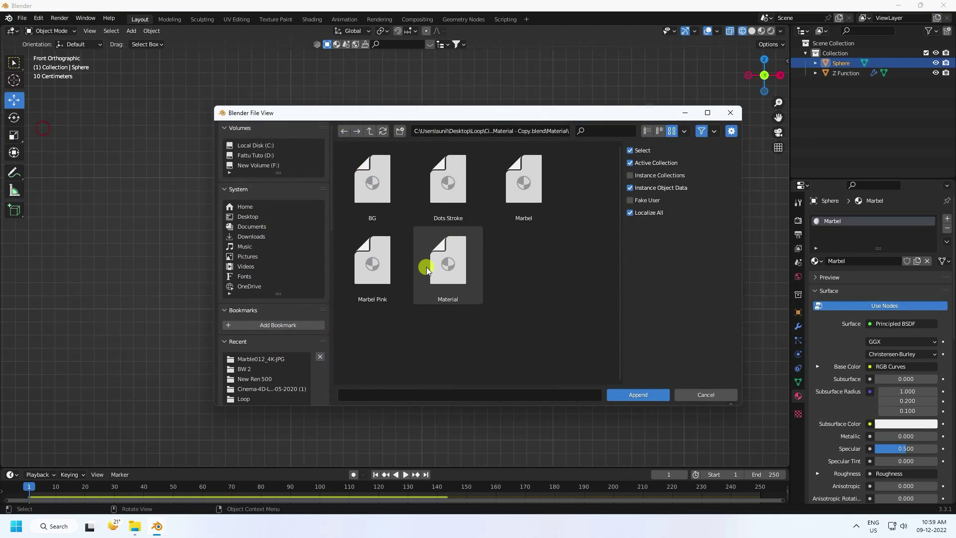
click(363, 298)
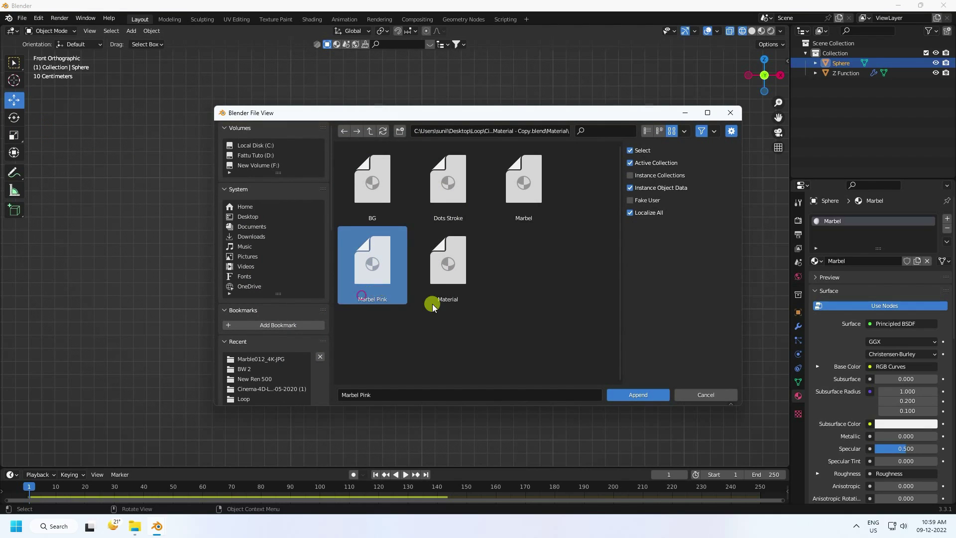
click(638, 395)
Enter Edit Mode with face selection and select all faces of the sphere's upper half, including those hidden behind
click(51, 31)
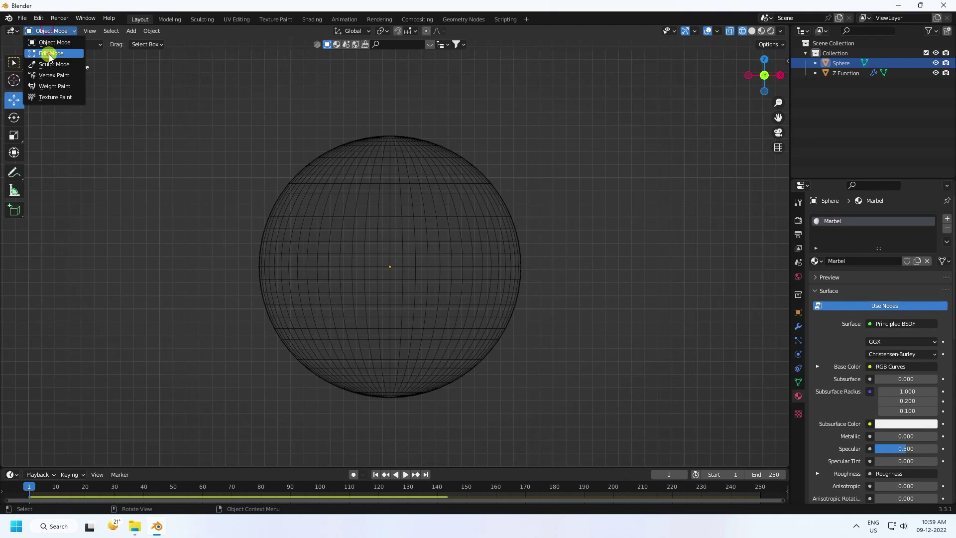
click(48, 52)
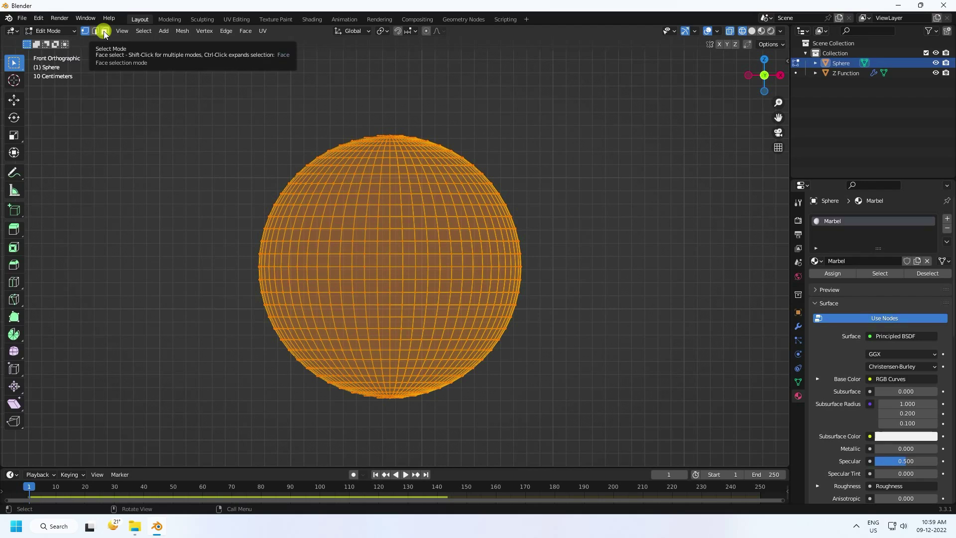
click(104, 32)
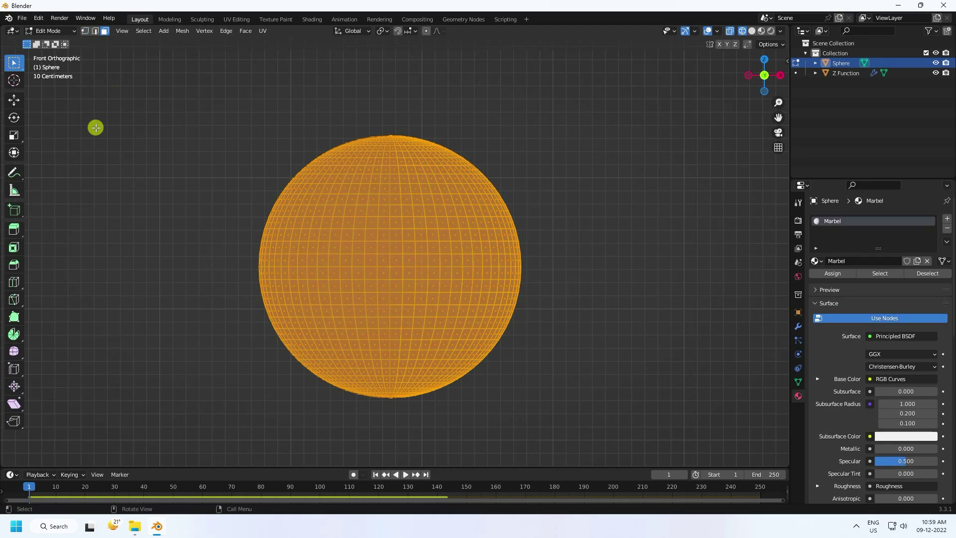
click(17, 105)
drag(216, 85, 568, 275)
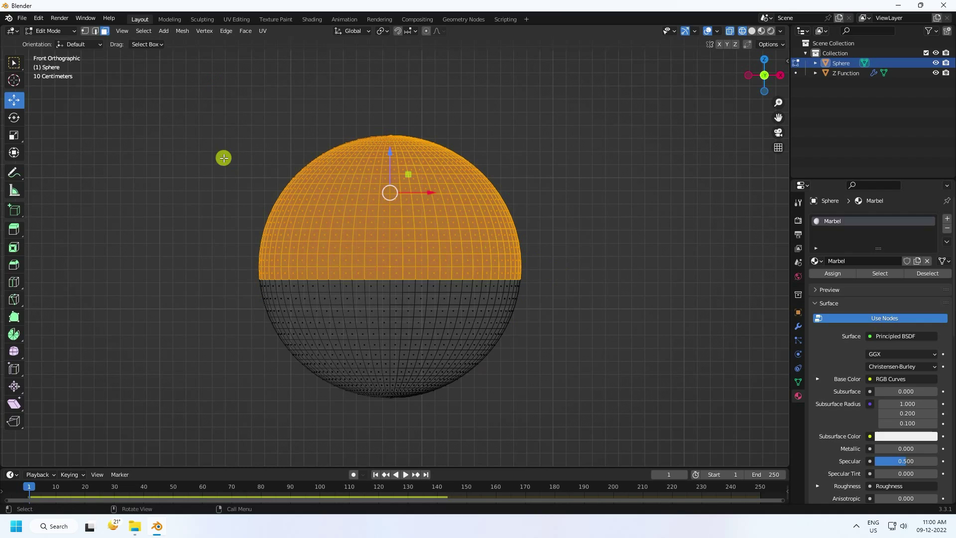
drag(215, 104, 591, 269)
drag(183, 116, 570, 280)
Add a second material slot with Marbel Pink to the sphere and assign it to the selected upper-half faces
click(947, 220)
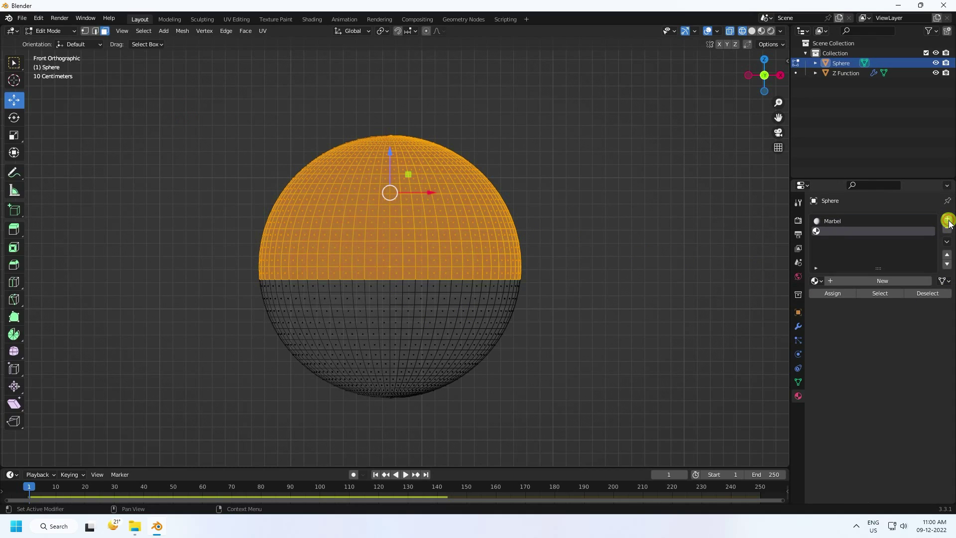
click(816, 281)
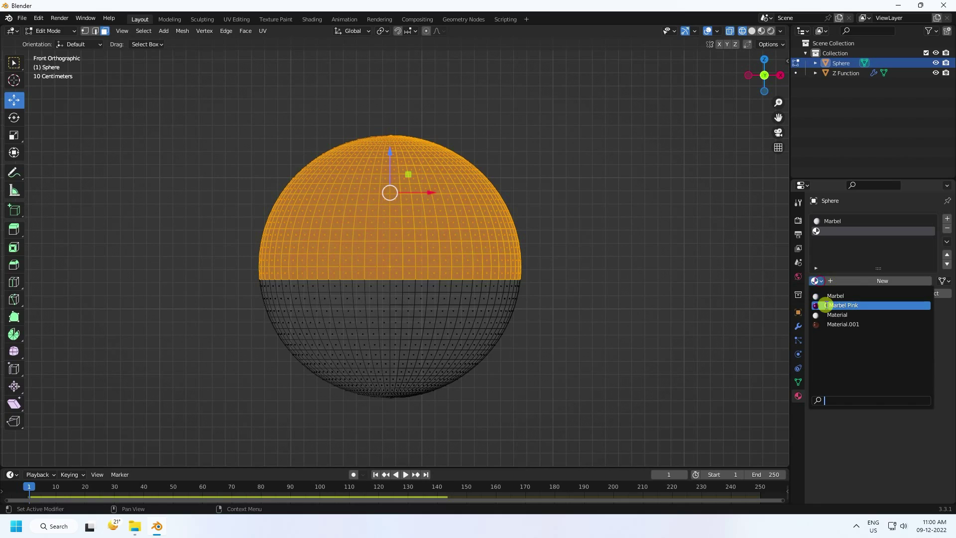
click(826, 305)
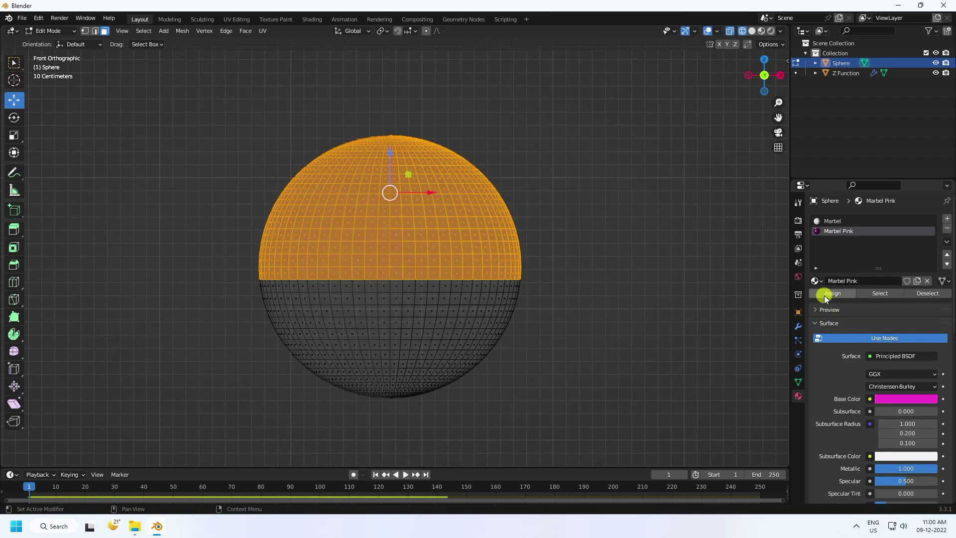
click(829, 295)
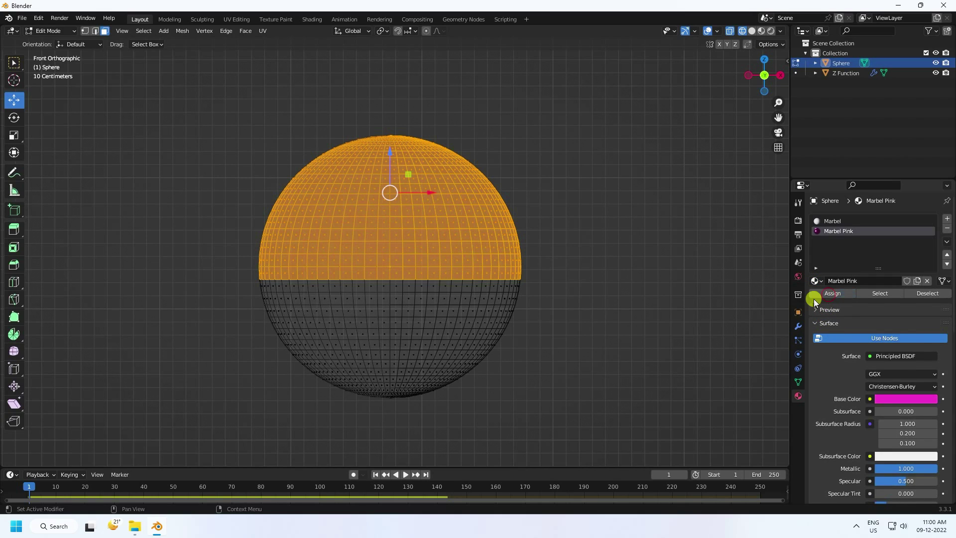
Switch to Material Preview shading and return to Object Mode to inspect the two-material sphere
click(762, 31)
click(50, 31)
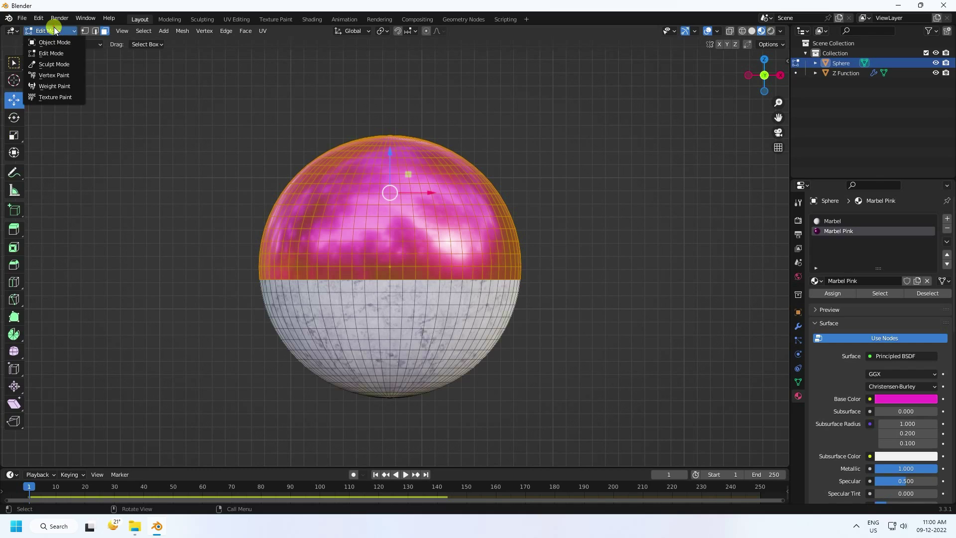
click(45, 41)
scroll(309, 239, up, 3)
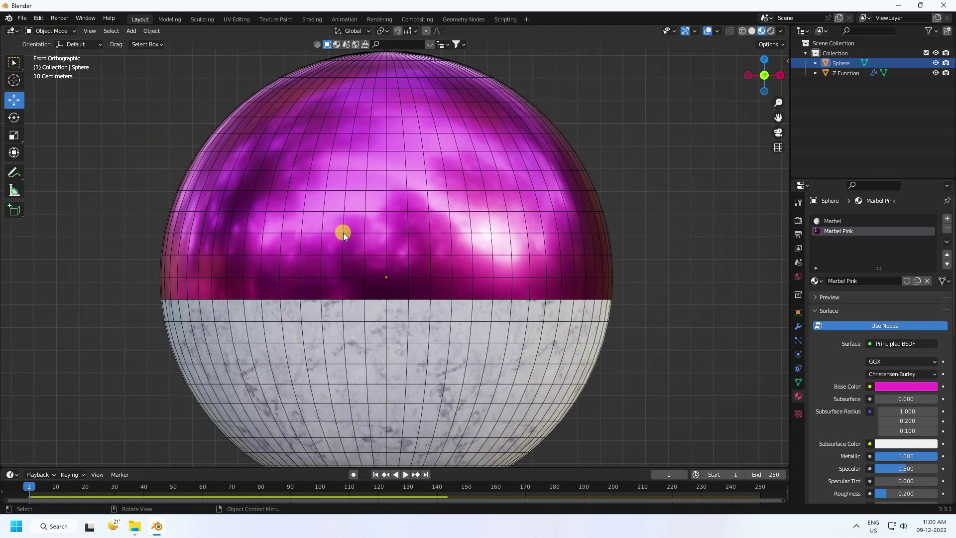
Play the animation in the front view to check how the two-tone sphere rolls along the wave strip
scroll(354, 308, down, 1)
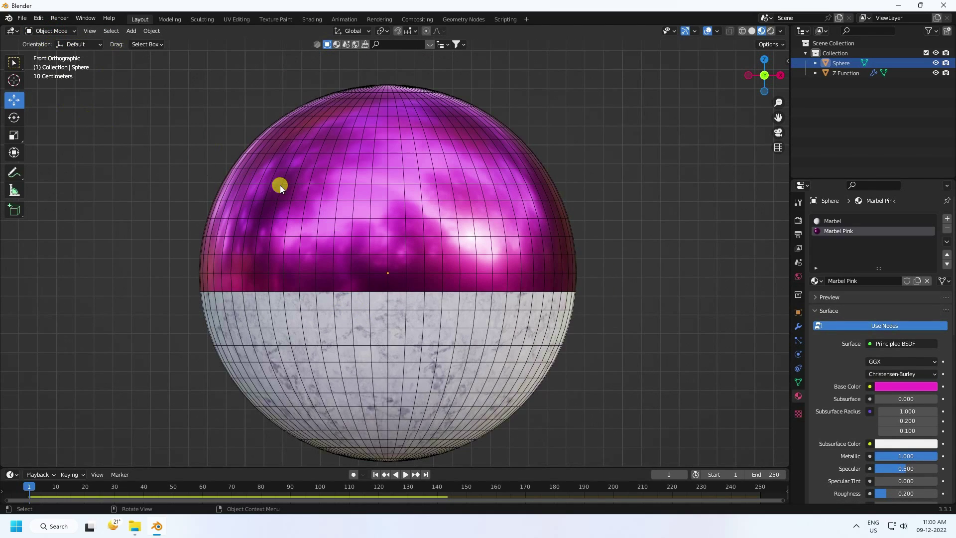
middle_drag(280, 187, 263, 205)
scroll(299, 214, down, 4)
middle_drag(320, 223, 415, 315)
click(411, 474)
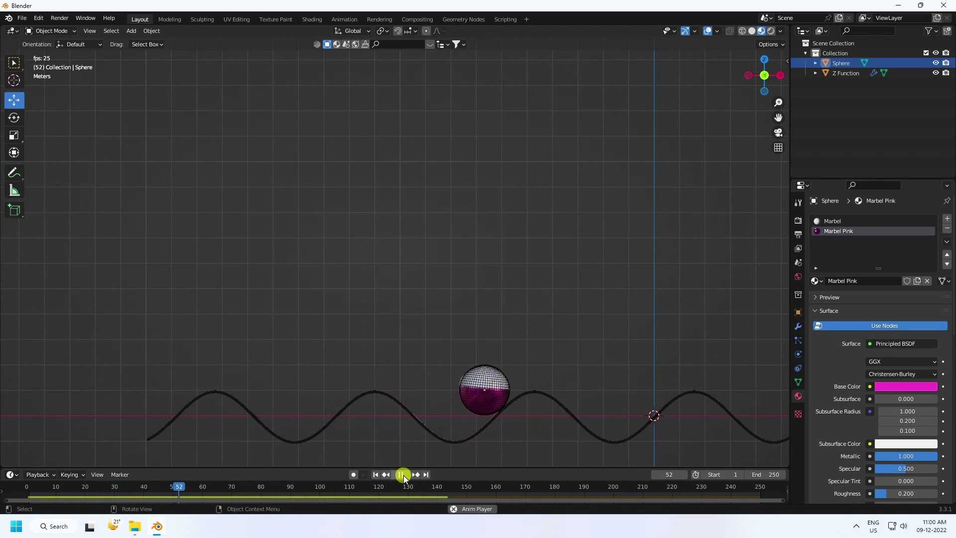
click(403, 475)
Replay the animation from the first frame closer to the sphere, and return to frame 1
shift+middle_drag(468, 406, 387, 282)
scroll(336, 300, up, 4)
shift+middle_drag(337, 300, 398, 458)
click(376, 474)
click(408, 475)
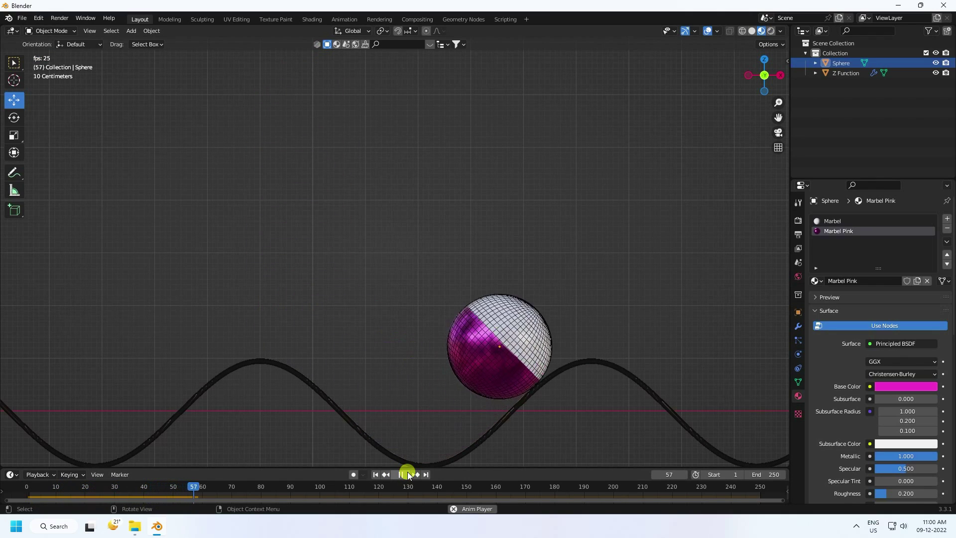
click(402, 474)
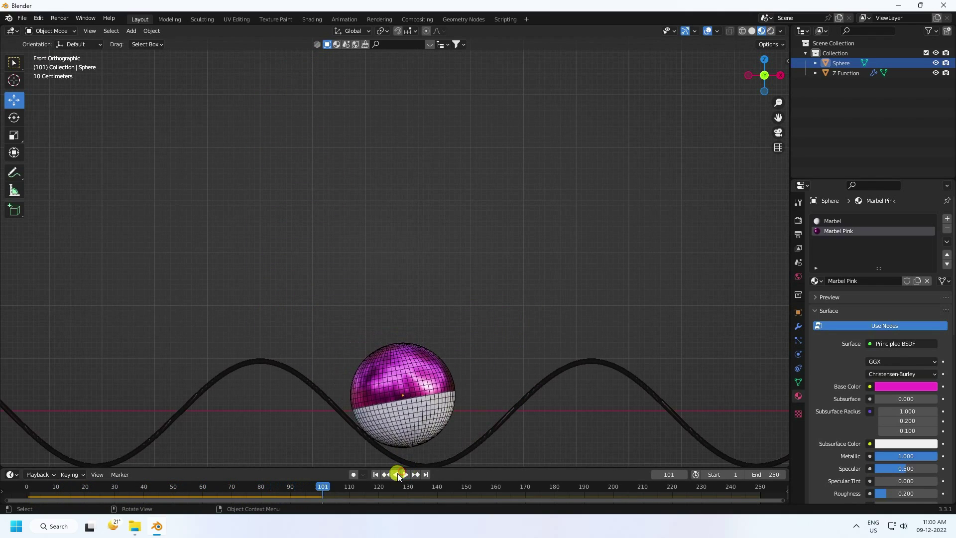
click(376, 475)
Add an Arrows empty and parent both the Sphere and Z Function to it
middle_drag(340, 249, 452, 235)
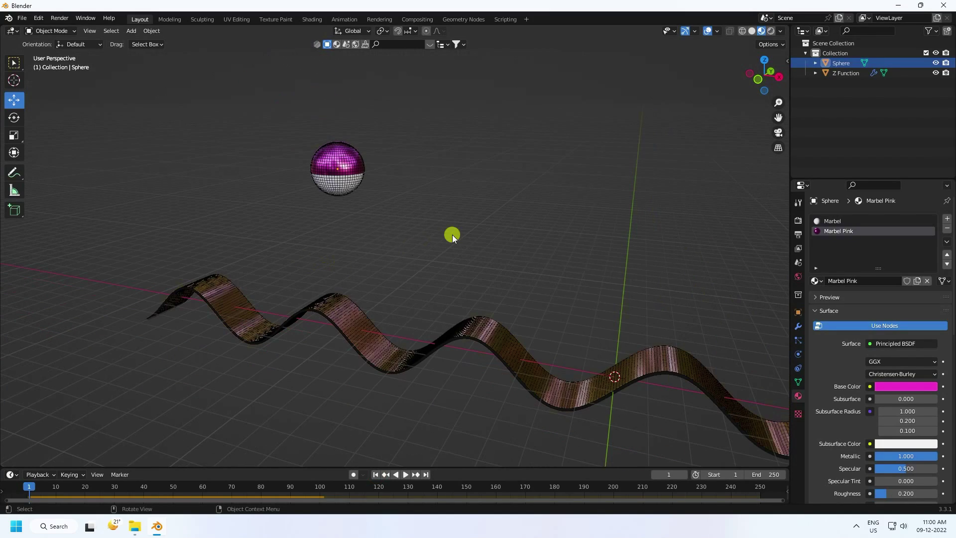
click(130, 31)
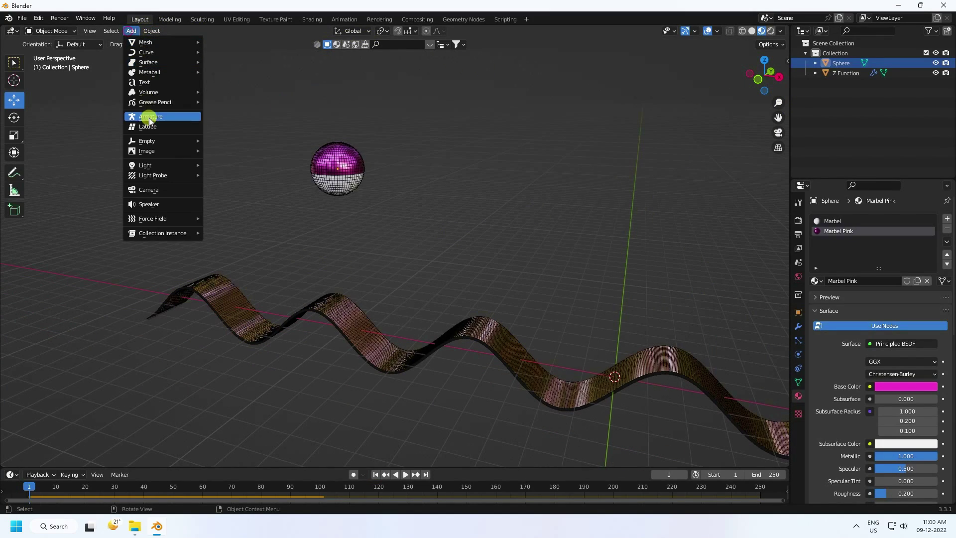
mouse_move(170, 141)
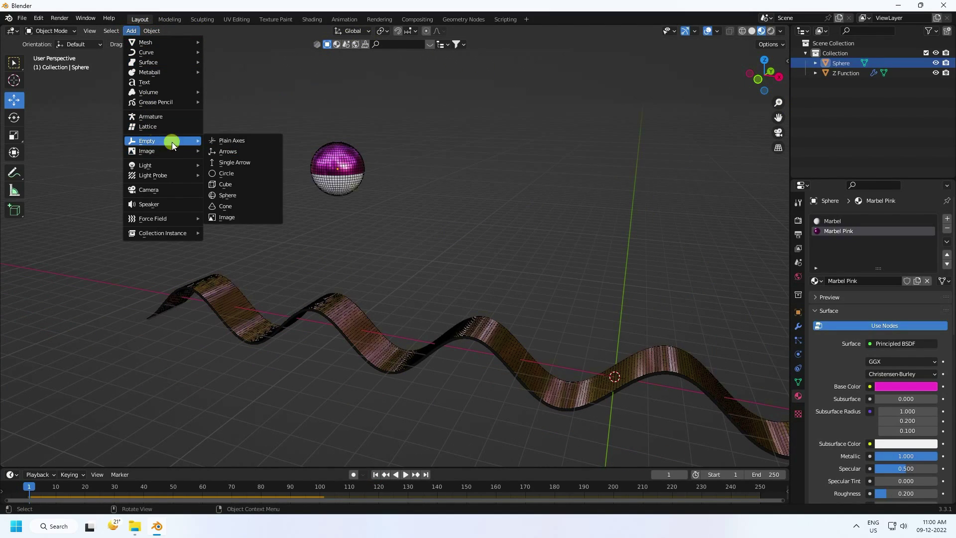
click(235, 154)
drag(825, 110, 844, 70)
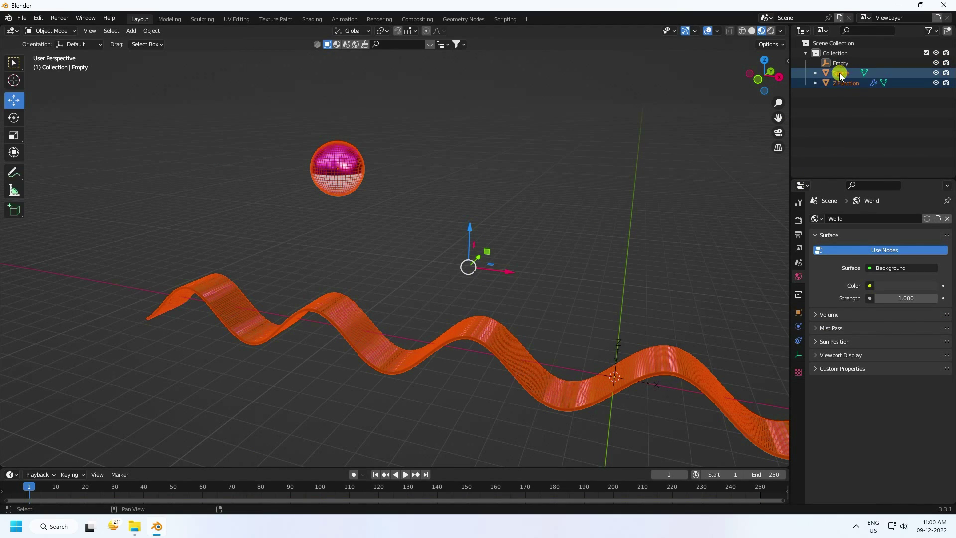
drag(839, 75, 840, 66)
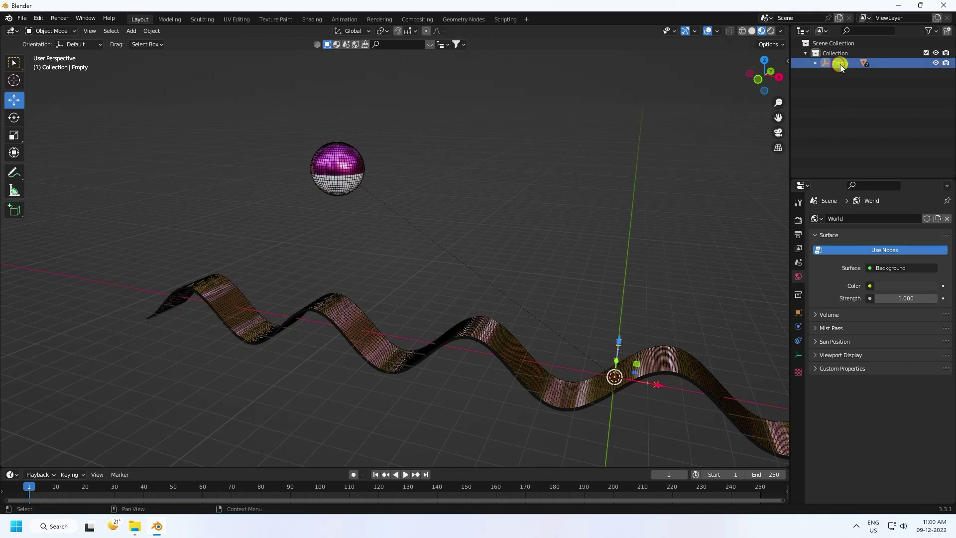
Try moving the empty along Y together with its parented sphere and strip
middle_drag(587, 204, 459, 342)
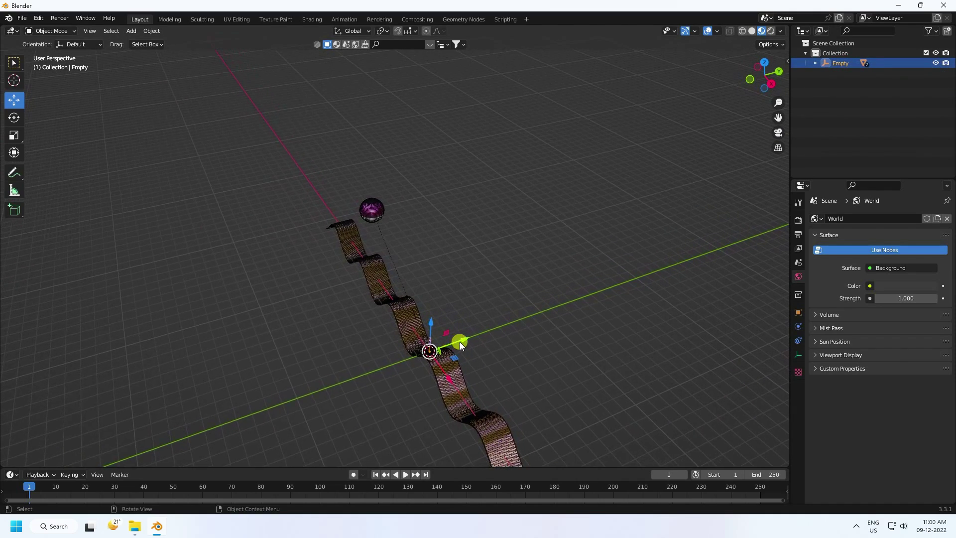
drag(459, 342, 585, 315)
shift+middle_drag(490, 360, 456, 294)
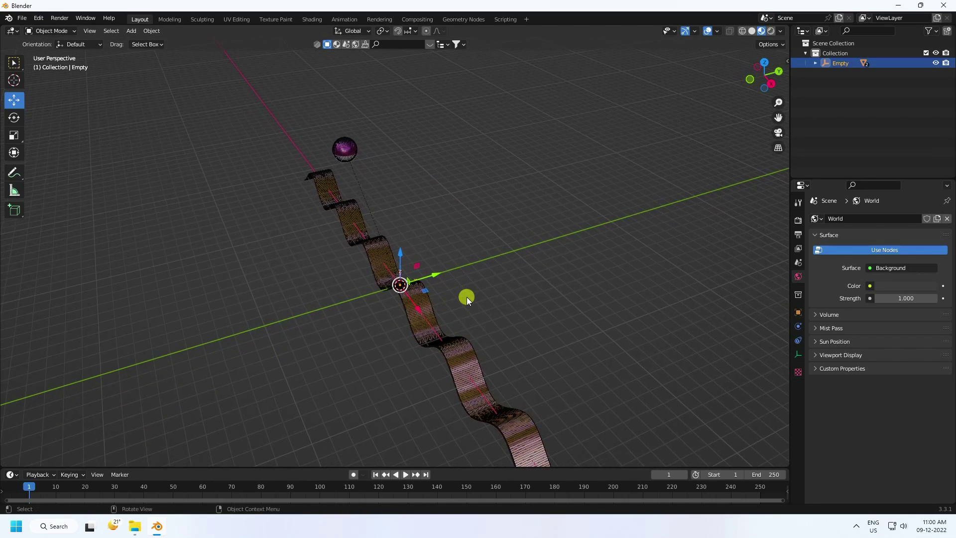
Duplicate the Empty's full hierarchy by copy and paste, and move the copy about 2.26 m along Y
ctrl+click(833, 61)
click(841, 62)
right_click(845, 62)
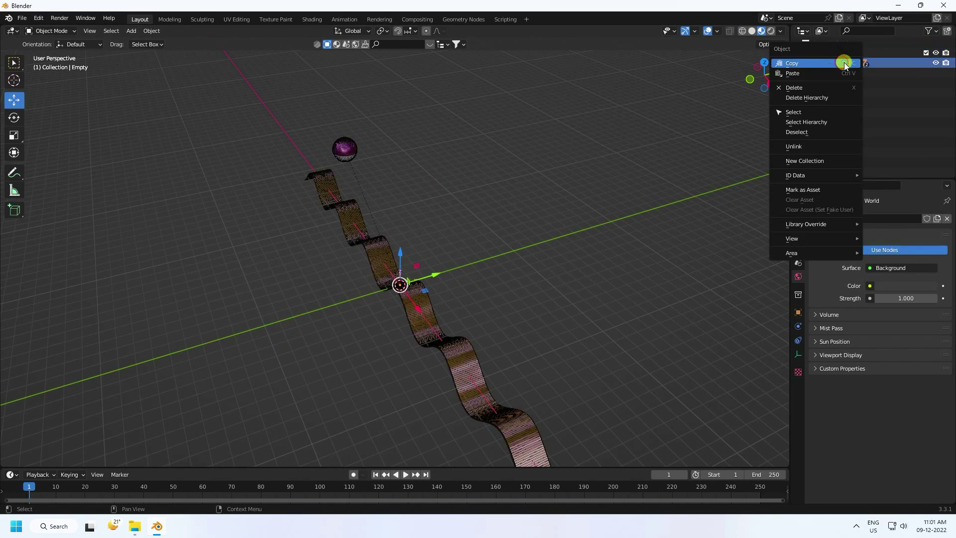
click(812, 122)
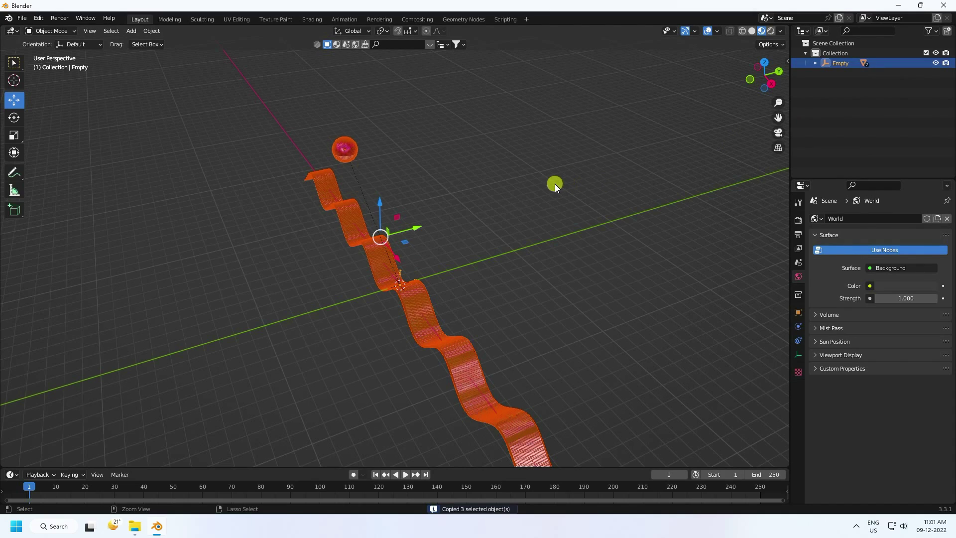
key(ctrl+v)
scroll(390, 212, up, 3)
key(g)
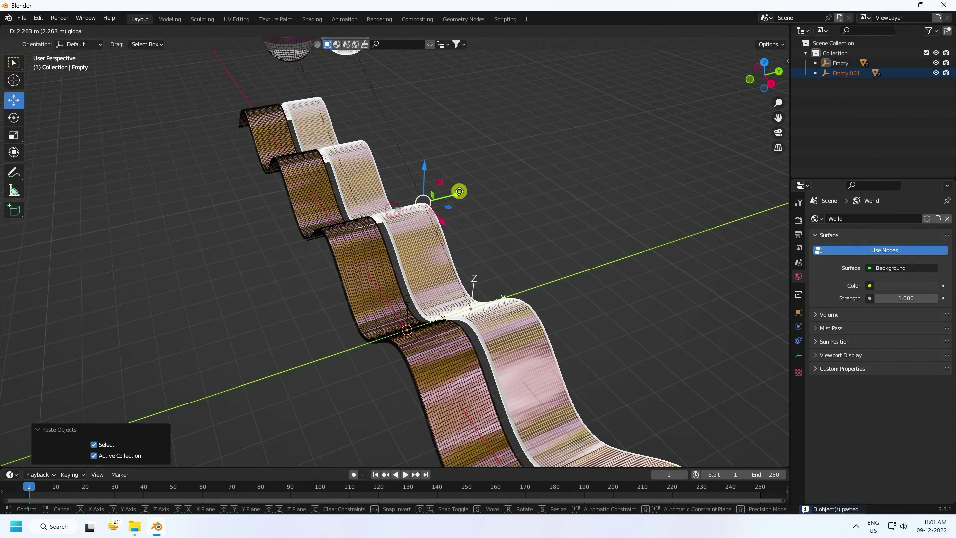
click(458, 191)
Move the duplicated row about 0.16 m back along Y, closer to the original strip
key(KP_7)
scroll(382, 225, up, 4)
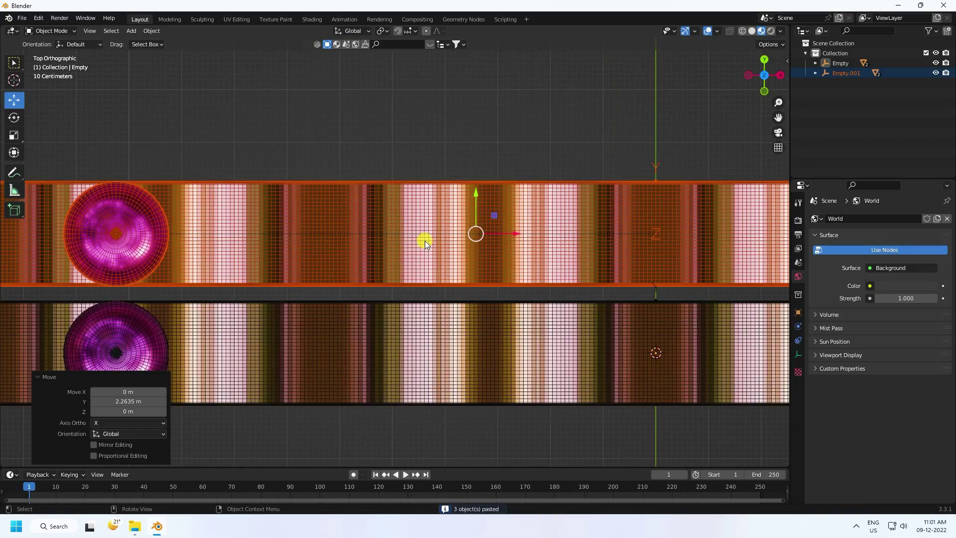
drag(474, 192, 476, 202)
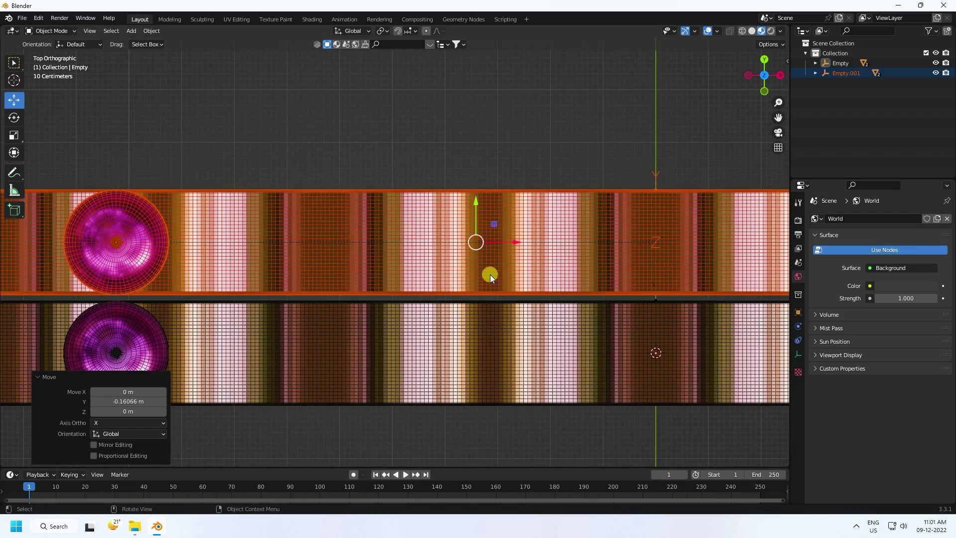
Shift the duplicated row about 2.99 m along X so its wave crests line up with the original's troughs
middle_drag(490, 274, 497, 228)
key(KP_1)
scroll(427, 178, down, 5)
scroll(527, 226, up, 2)
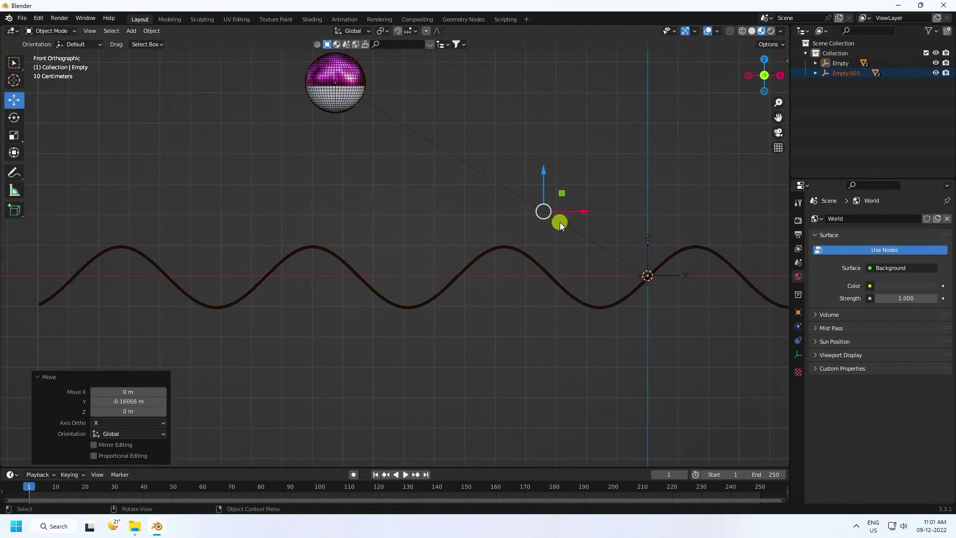
drag(581, 210, 670, 197)
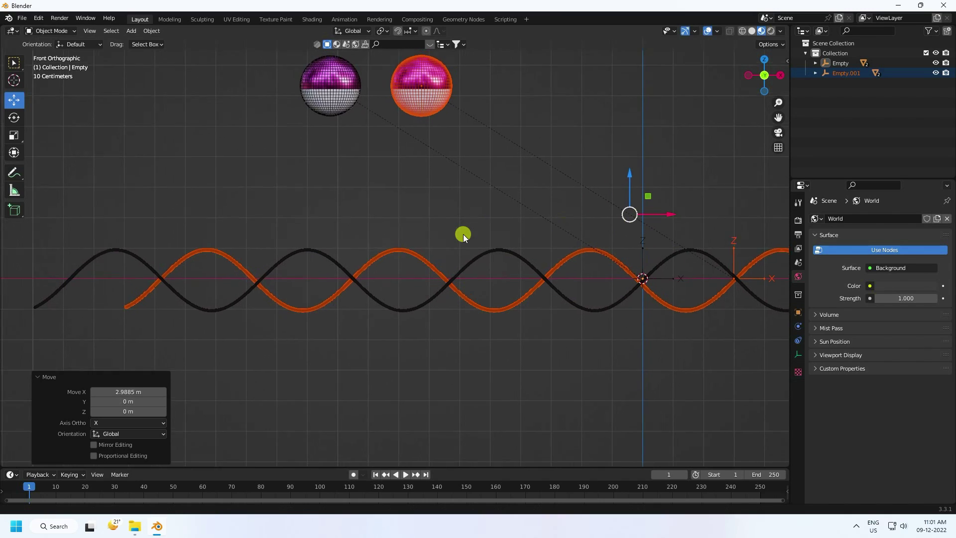
Deselect everything and turn off the Wireframe viewport overlay
middle_drag(461, 232, 406, 217)
click(523, 193)
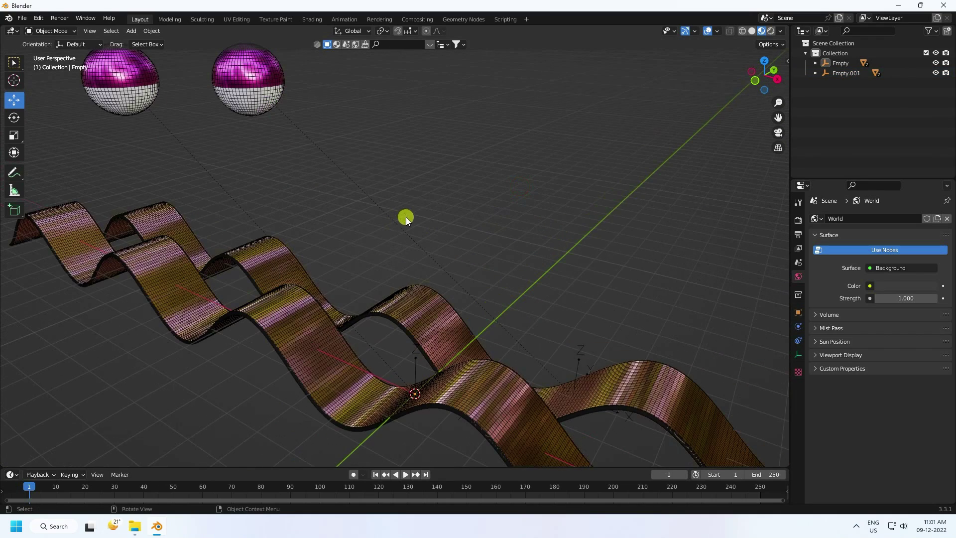
click(721, 30)
click(655, 210)
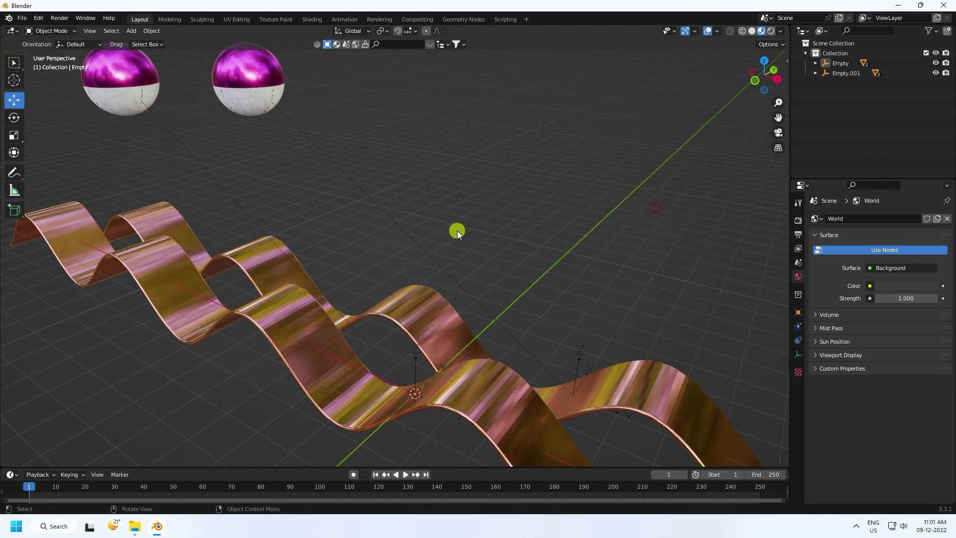
click(717, 30)
Play the animation to check both spheres rolling on their strips, and return to frame 1
click(407, 474)
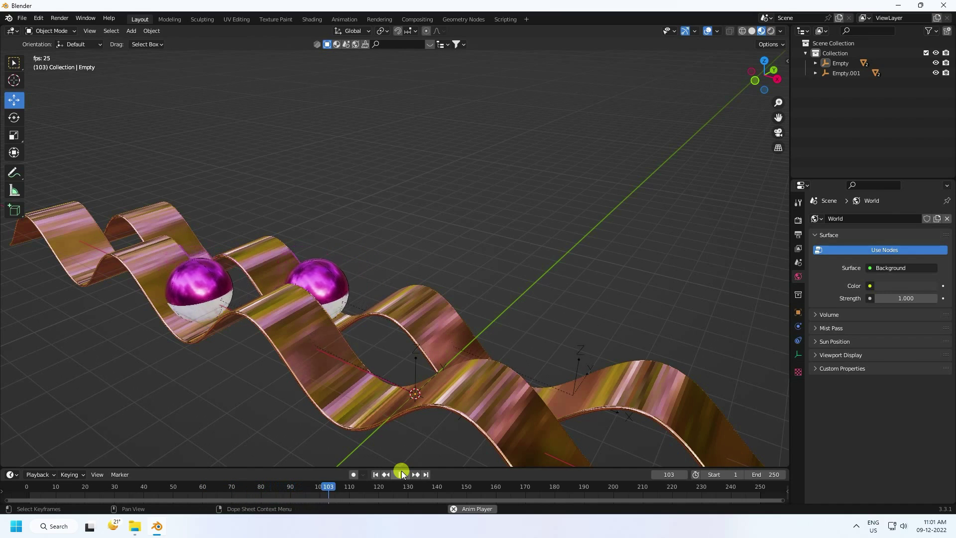
click(403, 475)
click(376, 475)
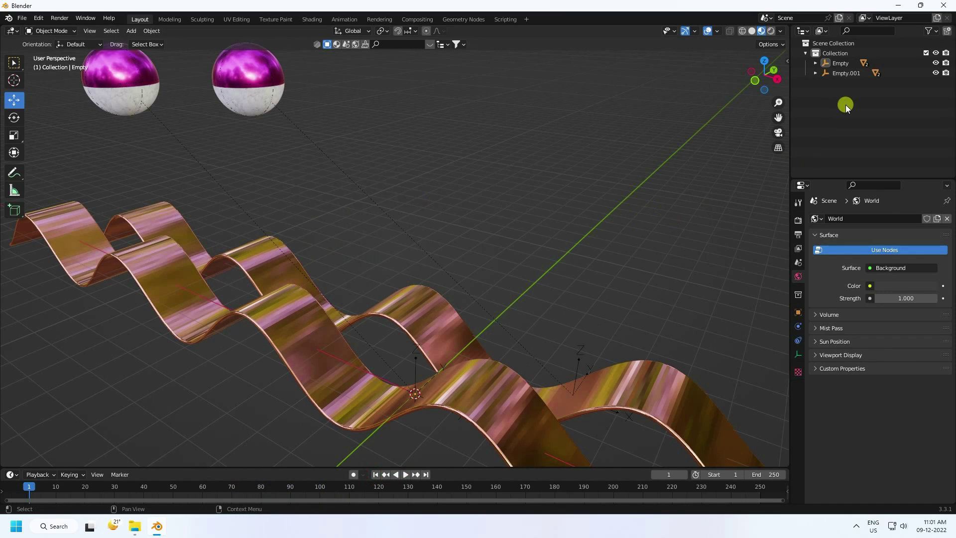
Duplicate the Empty's full hierarchy and place the copy along Y as a third row beyond the shifted one
click(837, 63)
right_click(835, 63)
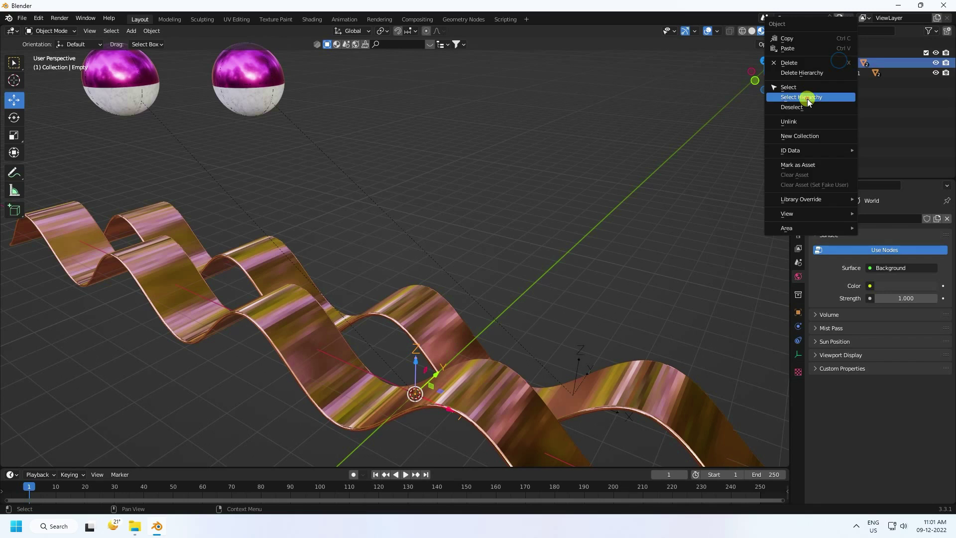
click(807, 99)
right_click(841, 64)
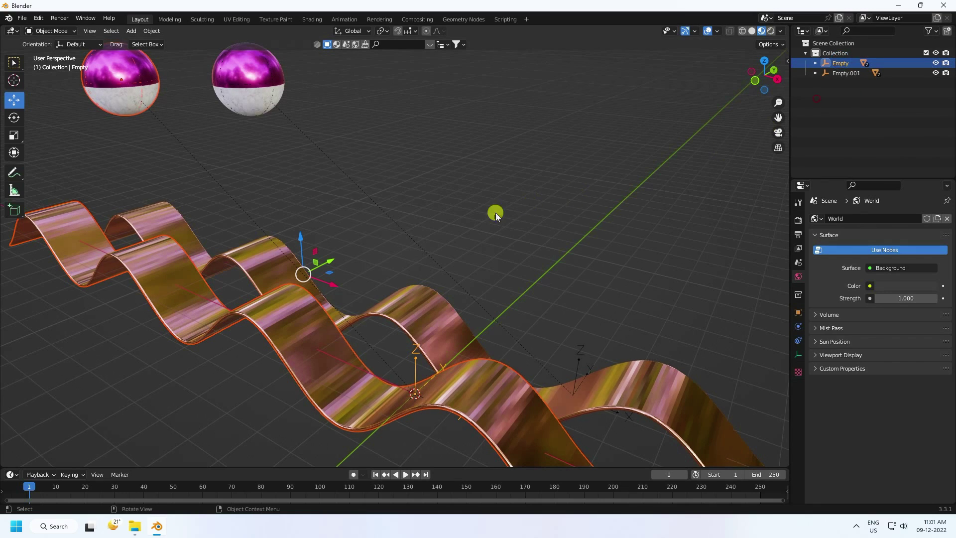
scroll(495, 213, down, 3)
middle_drag(463, 231, 428, 256)
key(ctrl+c)
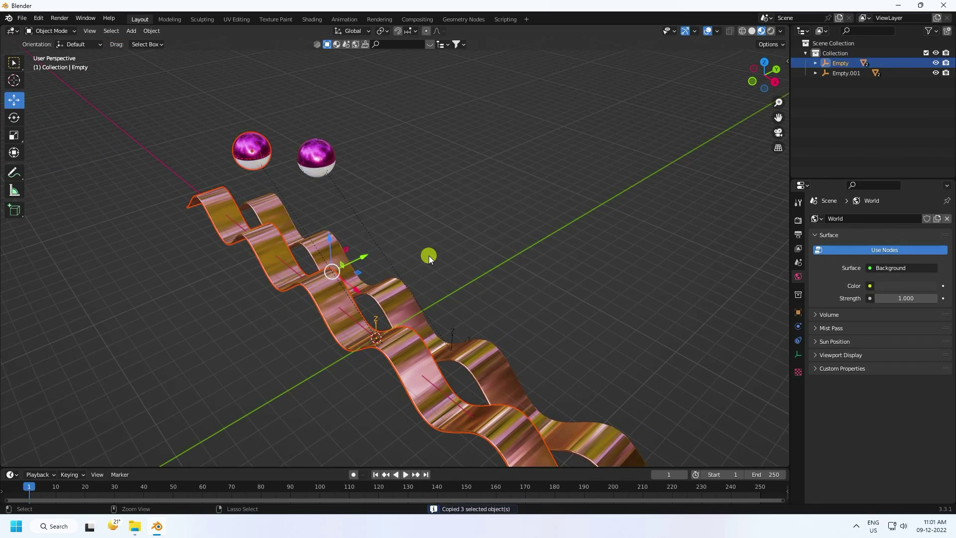
key(ctrl+v)
key(g)
mouse_move(434, 225)
mouse_down()
mouse_move(442, 218)
mouse_move(417, 212)
mouse_move(419, 230)
mouse_up()
key(KP_7)
scroll(420, 319, up, 2)
shift+middle_drag(420, 318, 405, 247)
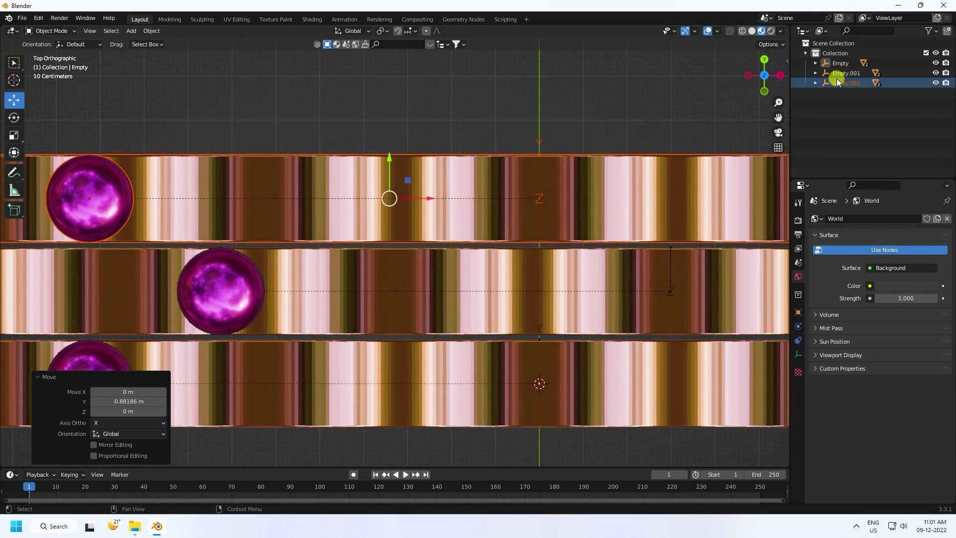
Duplicate the full hierarchy of Empty.001 and move the copy 4.246 m along Y as the fourth row
click(839, 73)
right_click(838, 74)
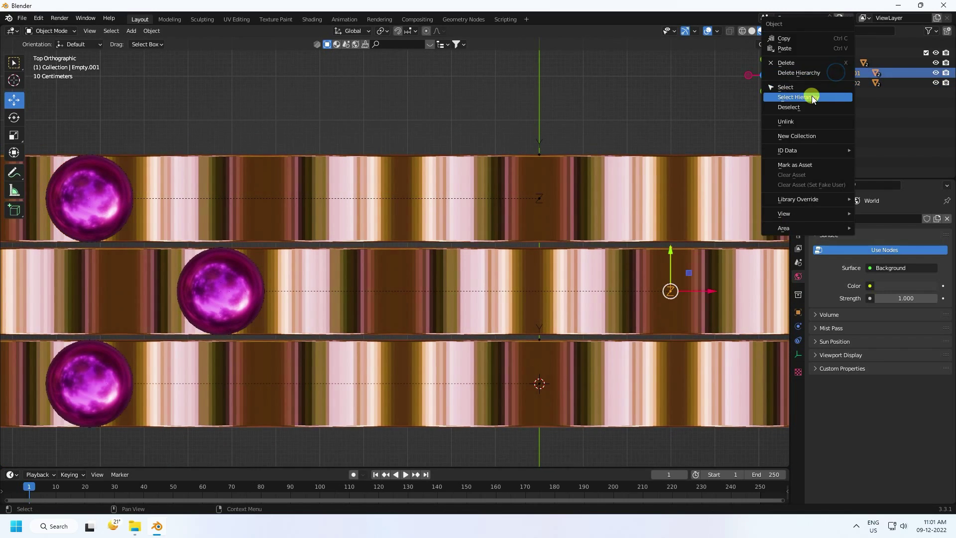
click(811, 97)
scroll(409, 276, down, 1)
key(ctrl+c)
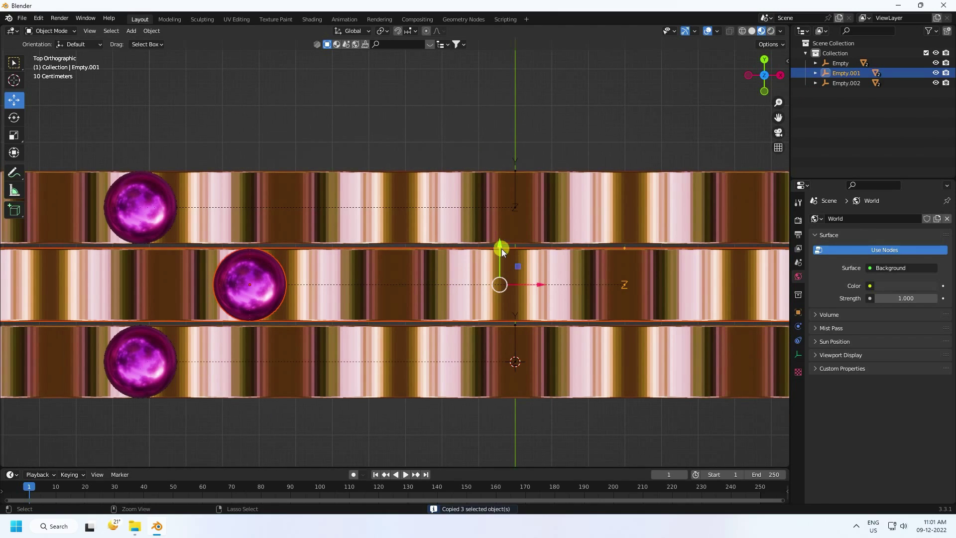
key(ctrl+v)
drag(498, 245, 492, 97)
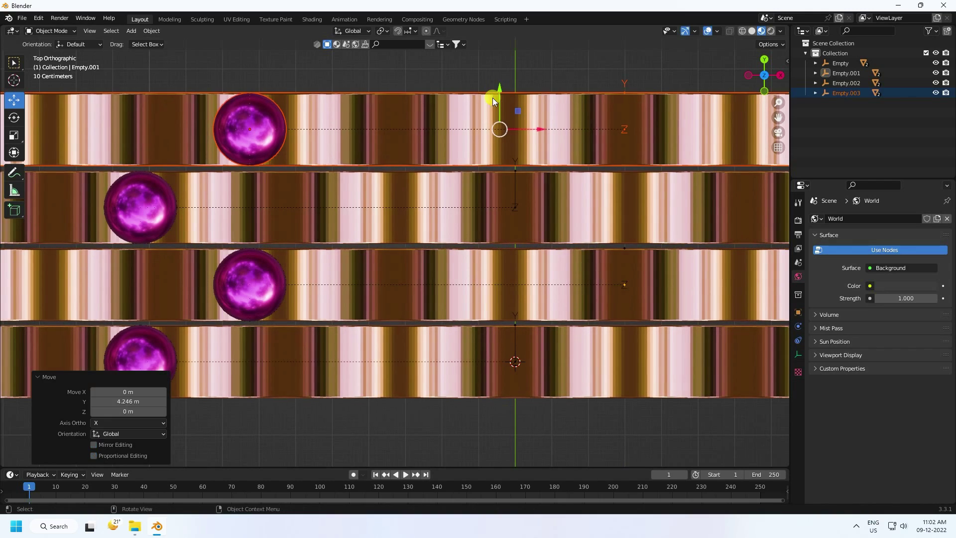
shift+middle_drag(492, 97, 463, 160)
Duplicate the full hierarchy of Empty.002 and move the copy 4.246 m along Y as the fifth row
click(835, 84)
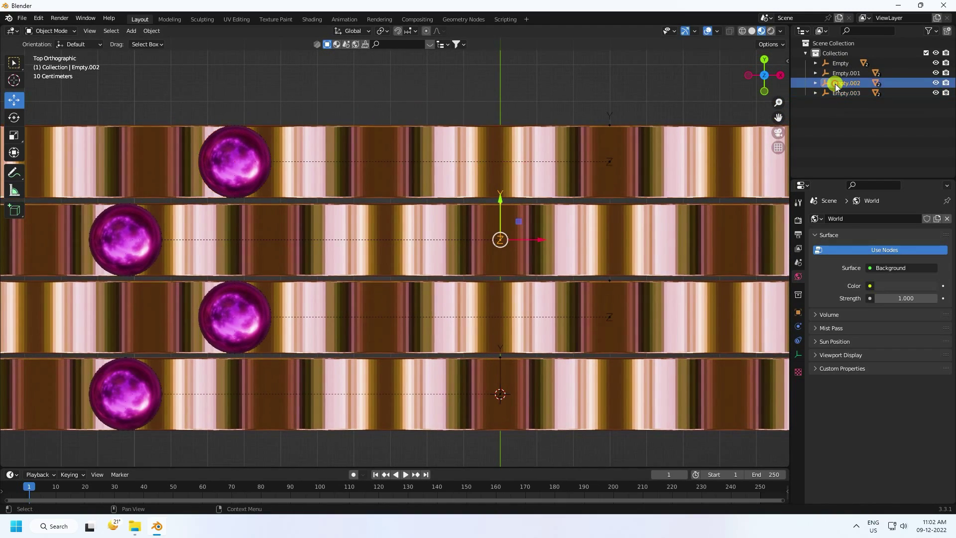
right_click(835, 84)
click(808, 96)
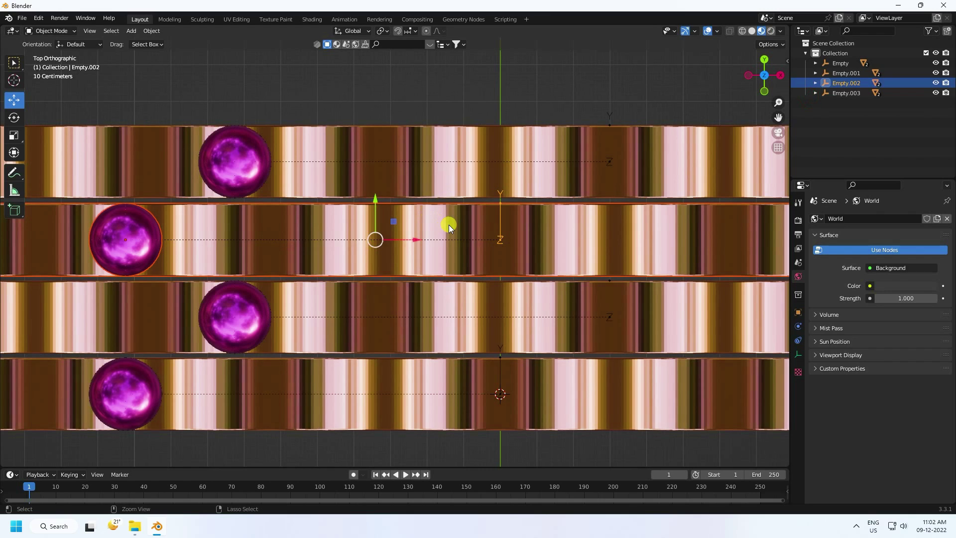
key(ctrl+v)
drag(376, 199, 381, 43)
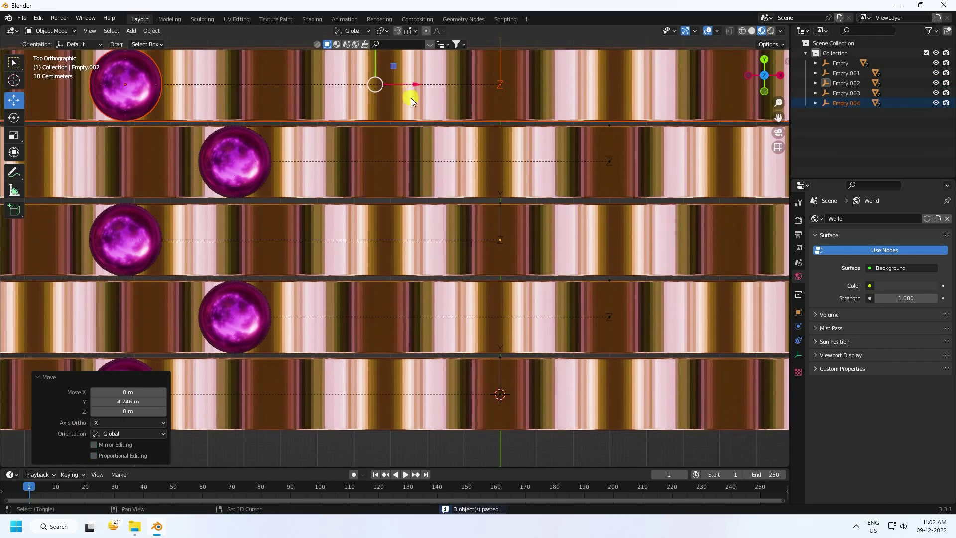
Duplicate the full hierarchy of Empty.003 and move the copy about 4.26 m along Y as the sixth row
mouse_move(411, 98)
middle_down()
mouse_move(438, 203)
mouse_move(422, 189)
mouse_move(354, 207)
mouse_move(339, 242)
mouse_move(396, 268)
mouse_move(417, 295)
mouse_move(447, 247)
mouse_move(515, 225)
mouse_move(397, 229)
mouse_move(426, 286)
middle_up()
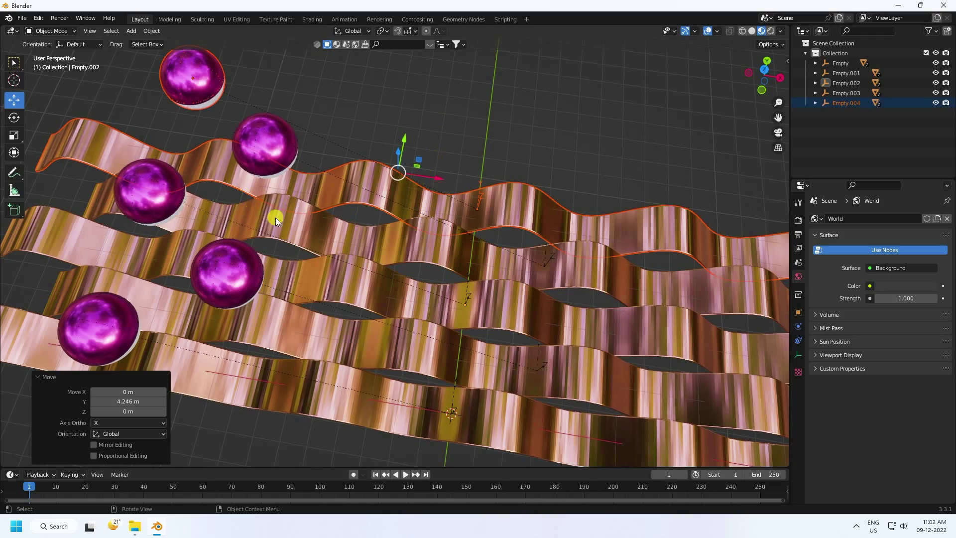
mouse_move(276, 218)
middle_down()
mouse_move(344, 201)
mouse_move(369, 165)
mouse_move(253, 175)
mouse_move(336, 159)
mouse_move(400, 234)
mouse_move(407, 259)
mouse_move(448, 219)
mouse_move(519, 187)
mouse_move(452, 207)
mouse_move(478, 199)
middle_up()
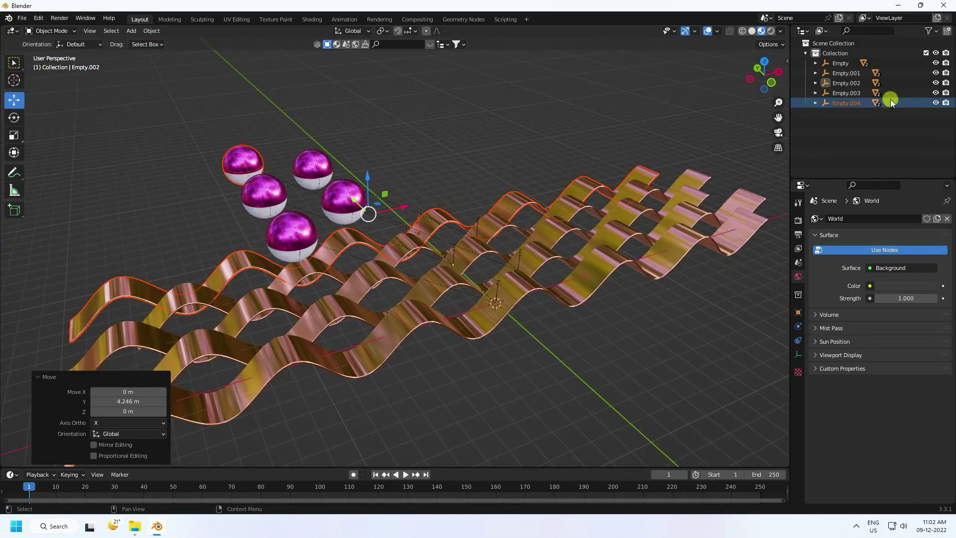
click(846, 93)
right_click(843, 91)
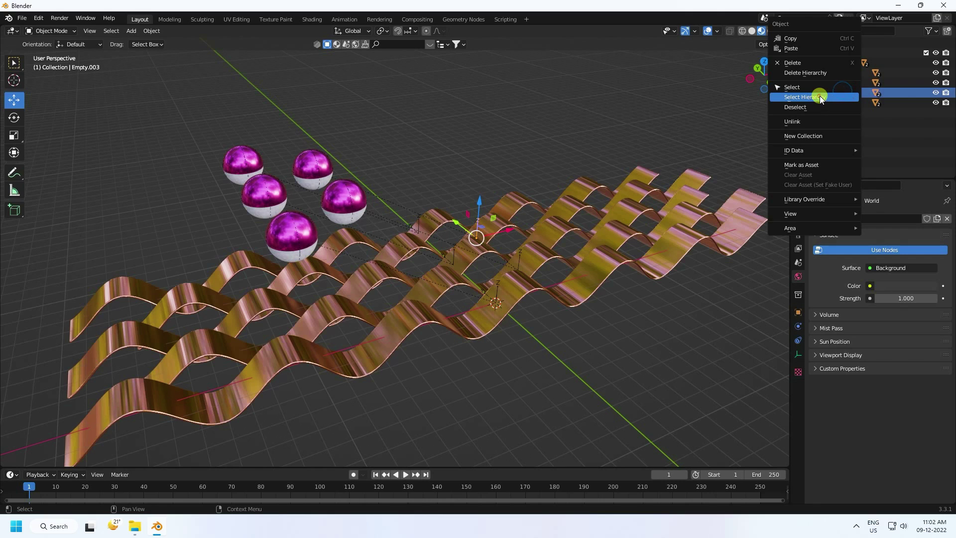
click(820, 98)
key(KP_7)
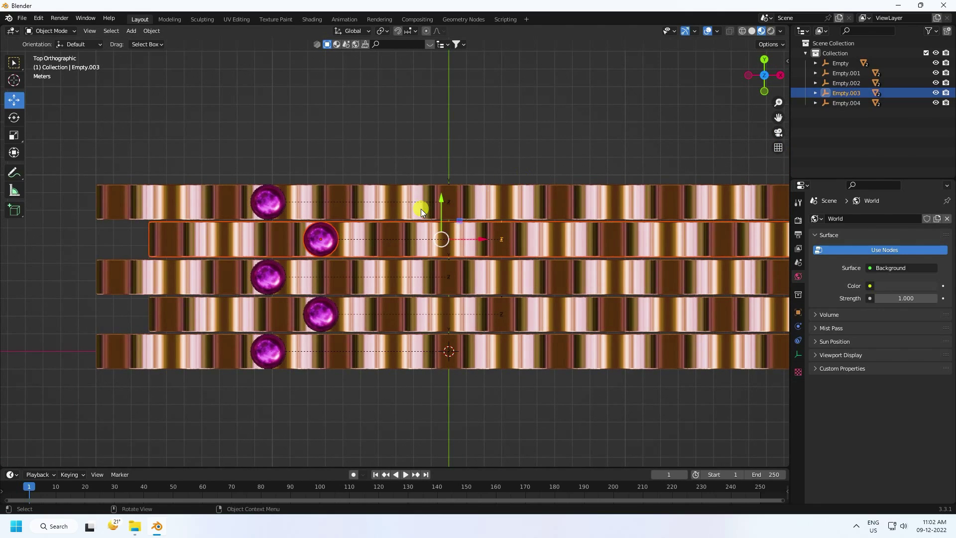
key(ctrl+c)
key(ctrl+v)
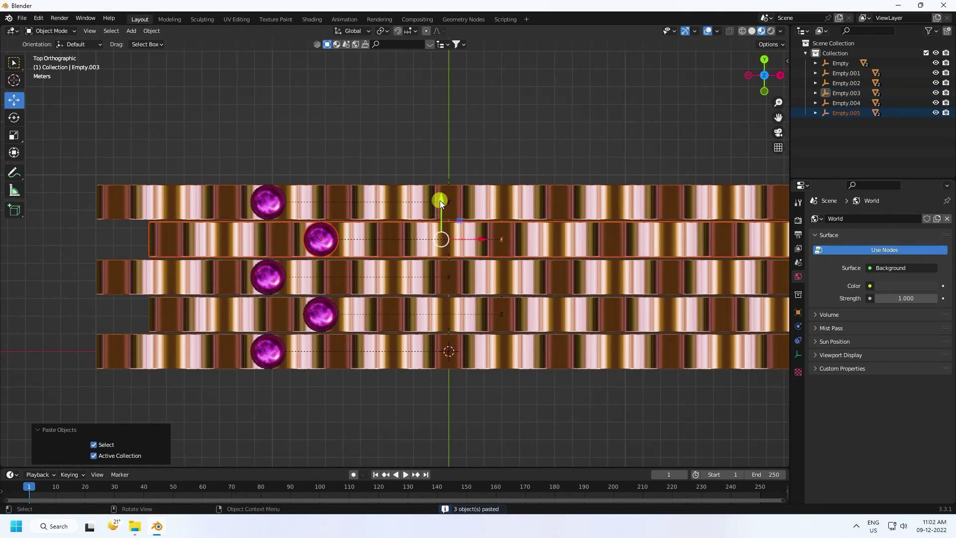
key(g)
click(449, 141)
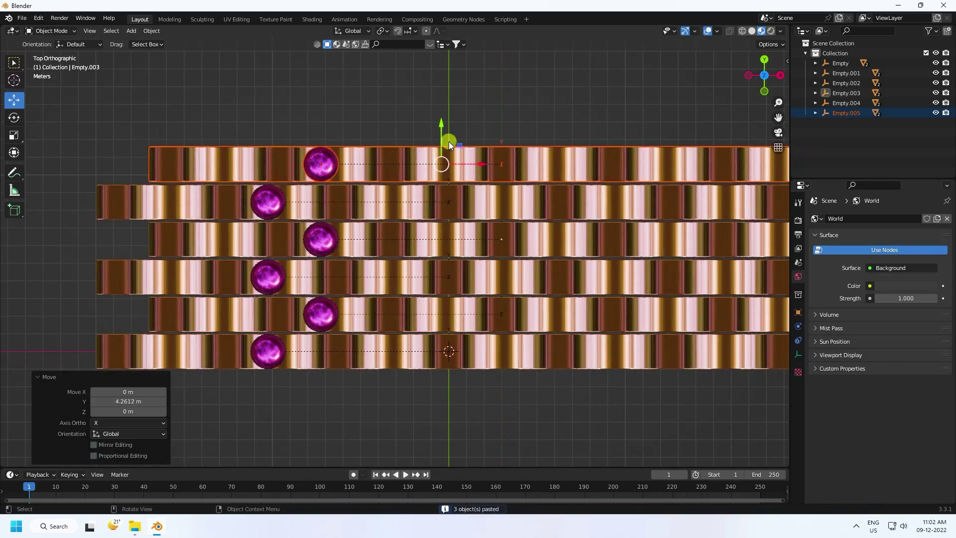
scroll(450, 143, up, 2)
scroll(423, 196, up, 2)
scroll(423, 196, down, 2)
Play the animation from frame 1 to check all six spheres on their strips, and return to frame 1
mouse_move(429, 210)
middle_down()
mouse_move(375, 129)
mouse_move(390, 132)
mouse_move(437, 240)
mouse_move(468, 210)
mouse_move(435, 210)
mouse_move(424, 234)
middle_up()
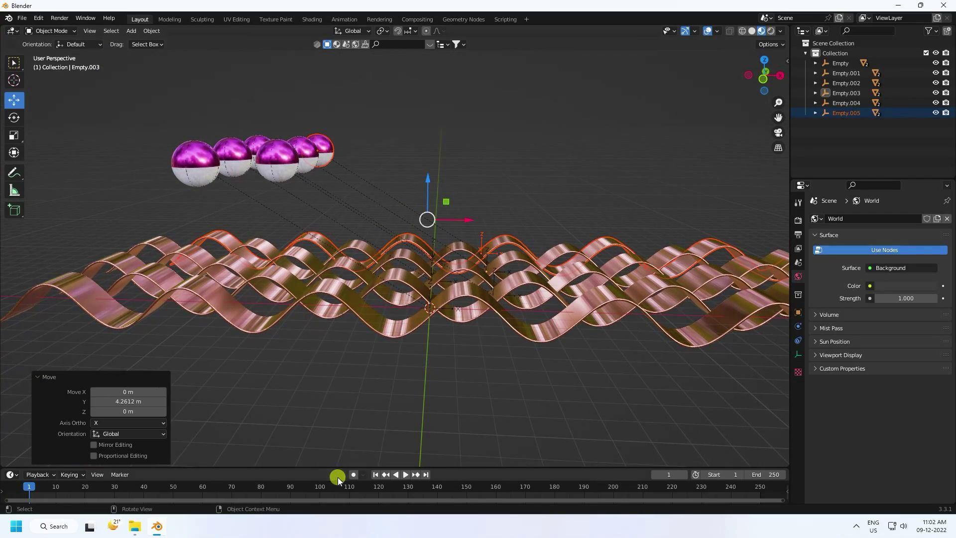
click(375, 474)
click(406, 474)
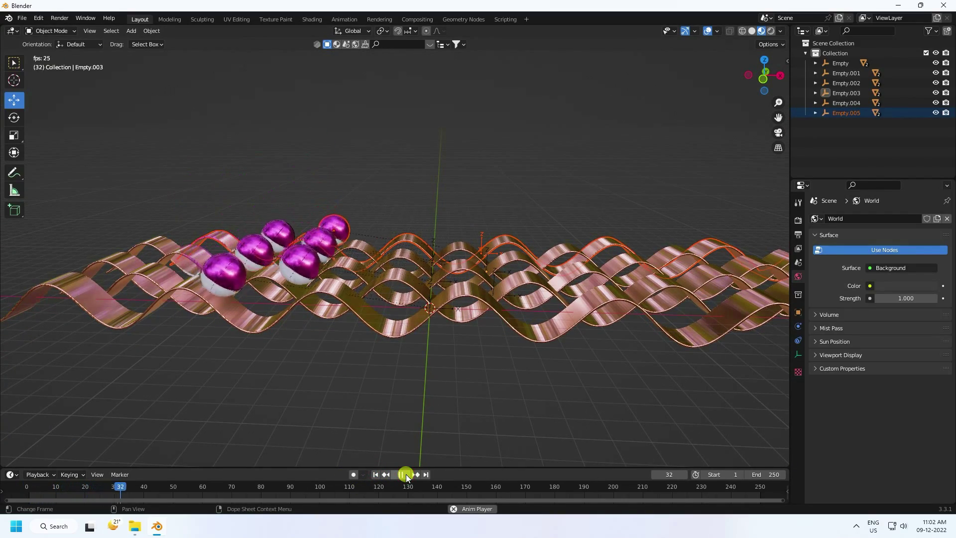
scroll(270, 345, up, 5)
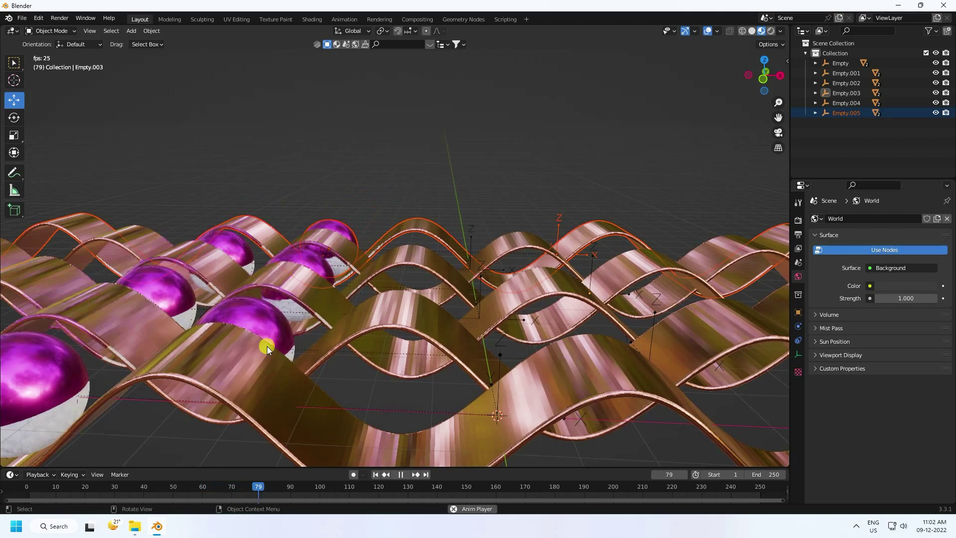
scroll(266, 346, down, 5)
click(401, 474)
click(375, 474)
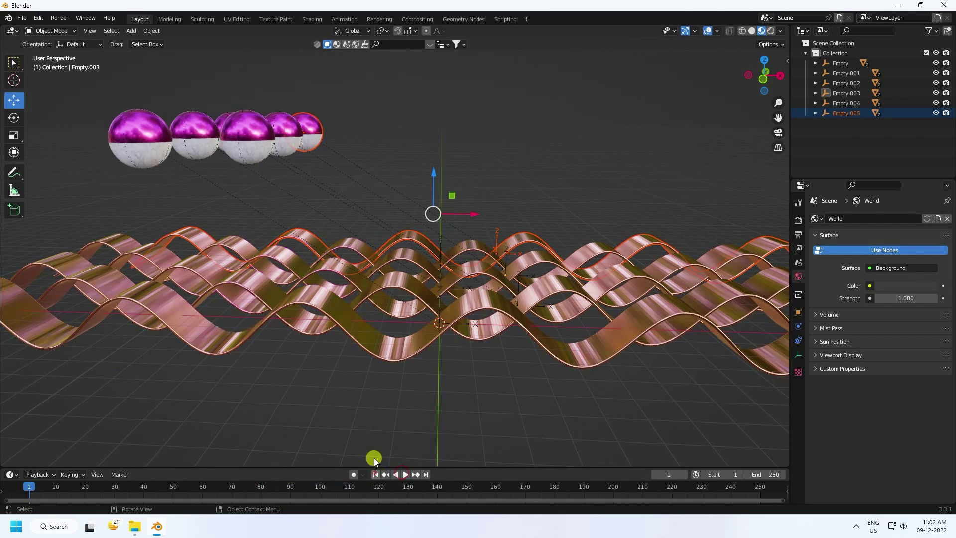
Add a Wind force field and move it about 19.13 m along negative X, toward the starting end of the strips
middle_drag(375, 458, 307, 342)
click(134, 30)
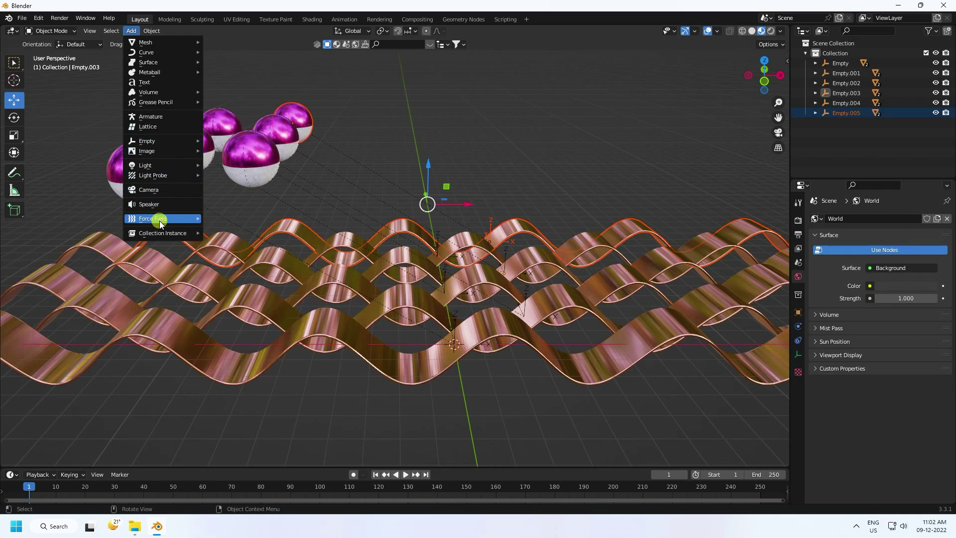
mouse_move(187, 219)
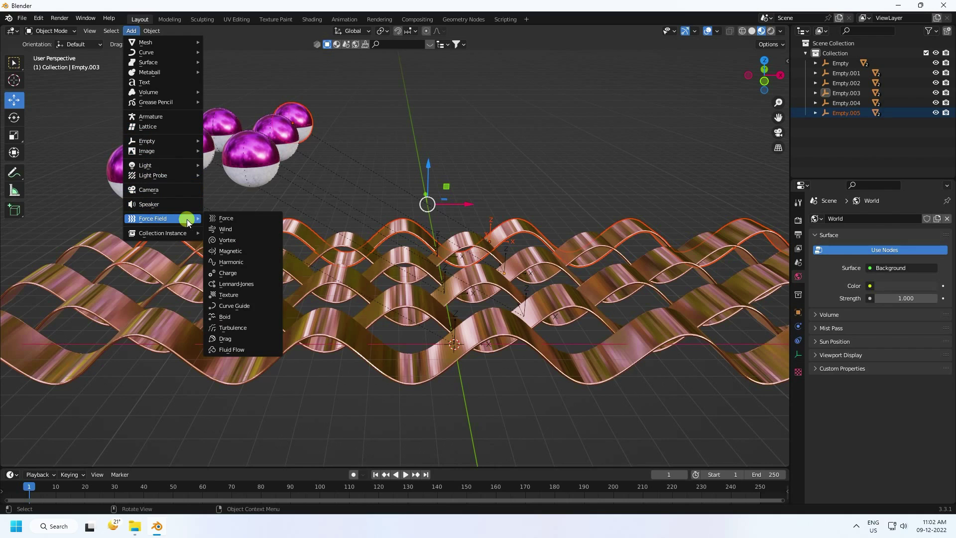
click(226, 230)
scroll(576, 311, down, 4)
key(g)
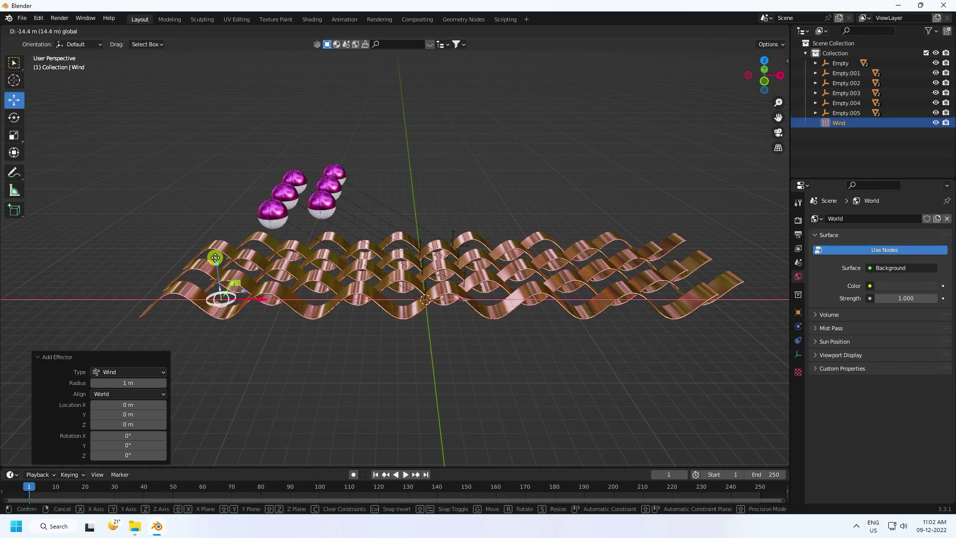
click(189, 256)
Move the Wind along Y toward the middle of the rows and about 4.36 m farther along negative X
middle_drag(189, 256, 133, 284)
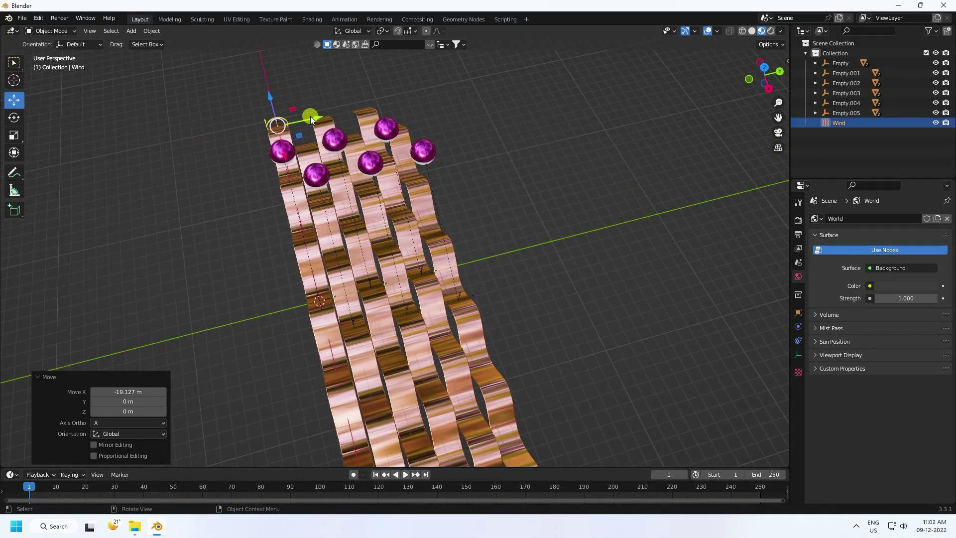
drag(309, 116, 381, 127)
middle_drag(381, 127, 221, 282)
mouse_move(221, 282)
mouse_down()
mouse_move(168, 275)
mouse_move(207, 274)
mouse_up()
middle_drag(208, 273, 178, 227)
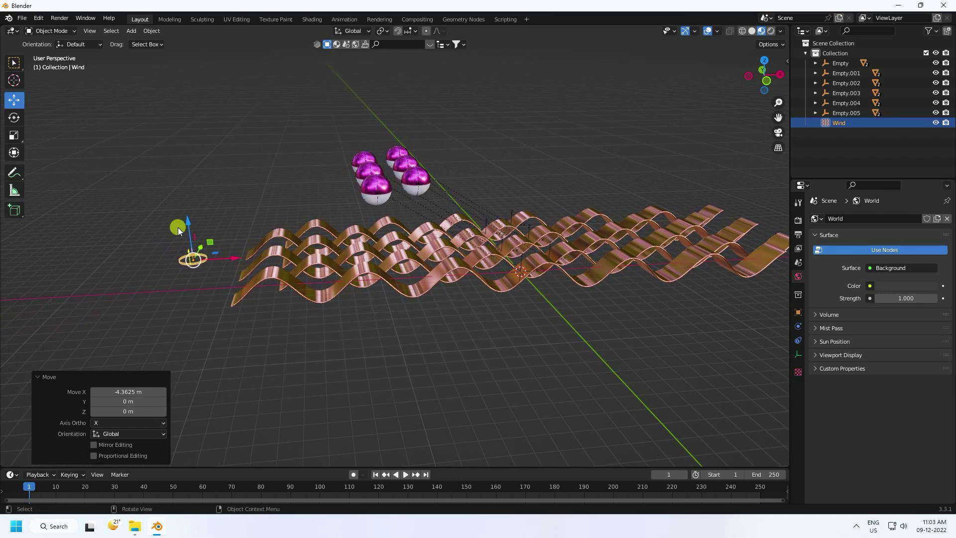
Rotate the Wind 90° about Y to blow along the strips, and scale it up several times
click(16, 118)
drag(202, 232, 221, 261)
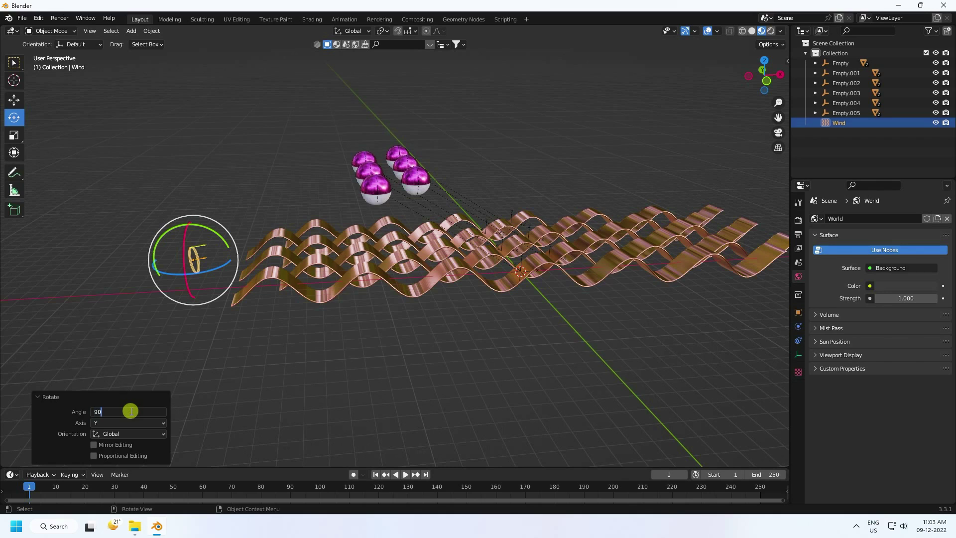
click(14, 100)
key(s)
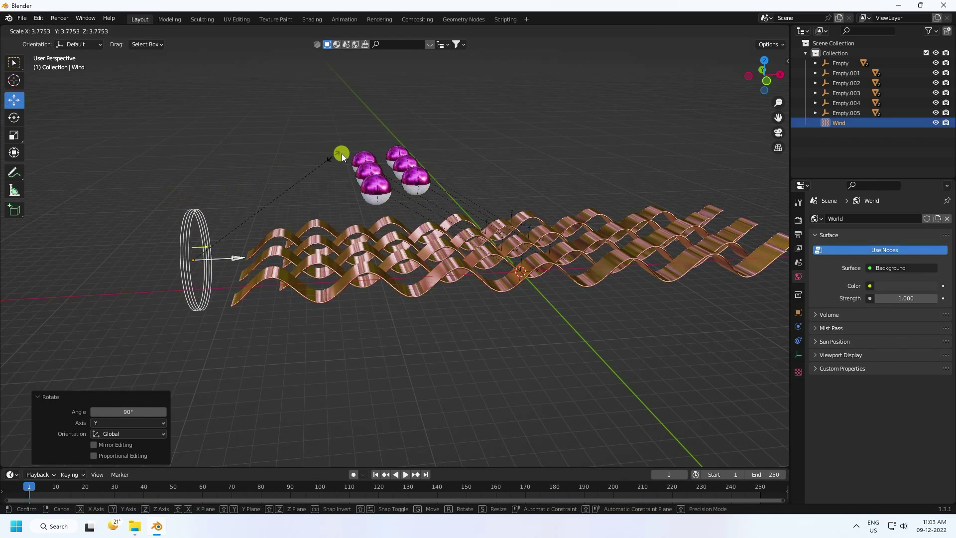
click(357, 202)
Raise the Wind about 2.19 m along Z and scale it by about 1.07 so its circle surrounds all rows
middle_drag(358, 201, 413, 256)
drag(403, 259, 405, 213)
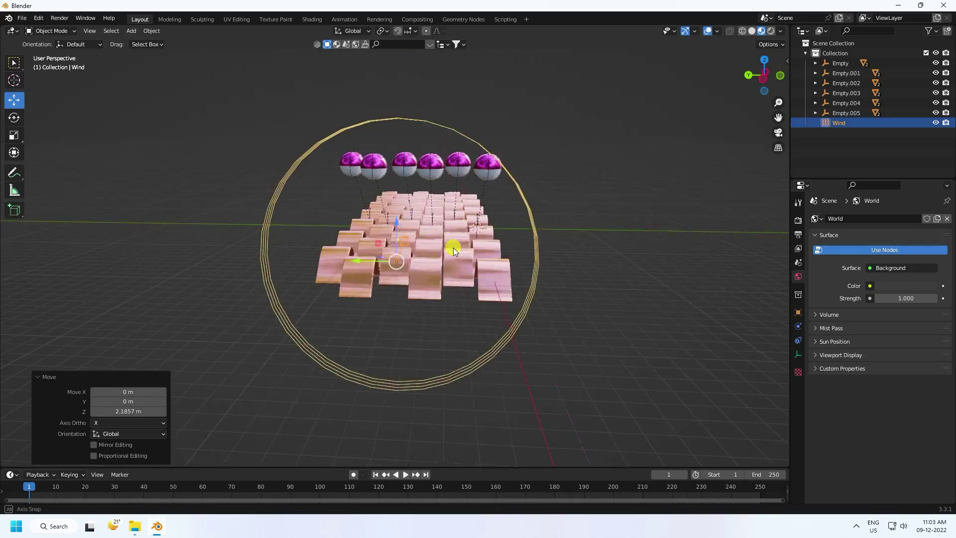
middle_drag(453, 247, 362, 444)
key(s)
click(283, 180)
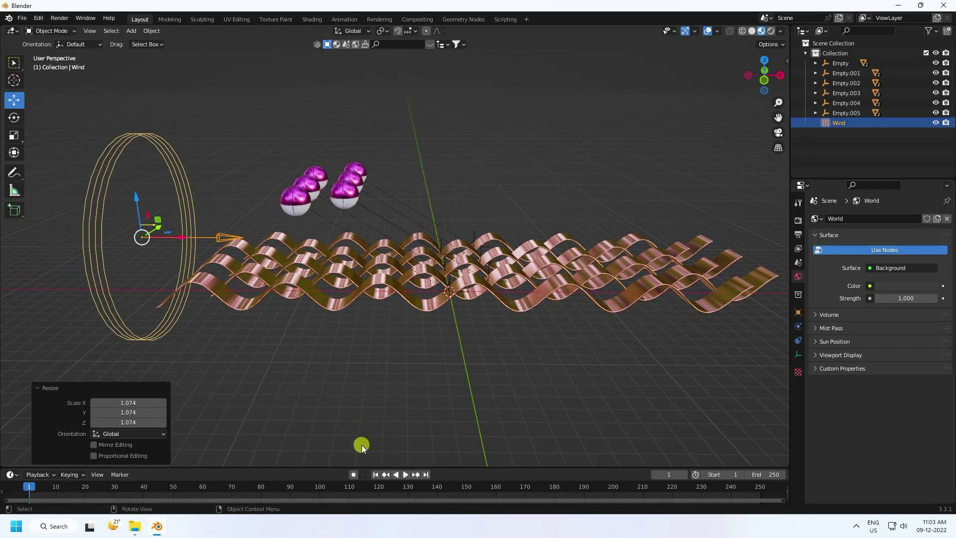
Play the animation to check the effect of the default wind on the spheres, and return to frame 1
click(376, 474)
click(404, 475)
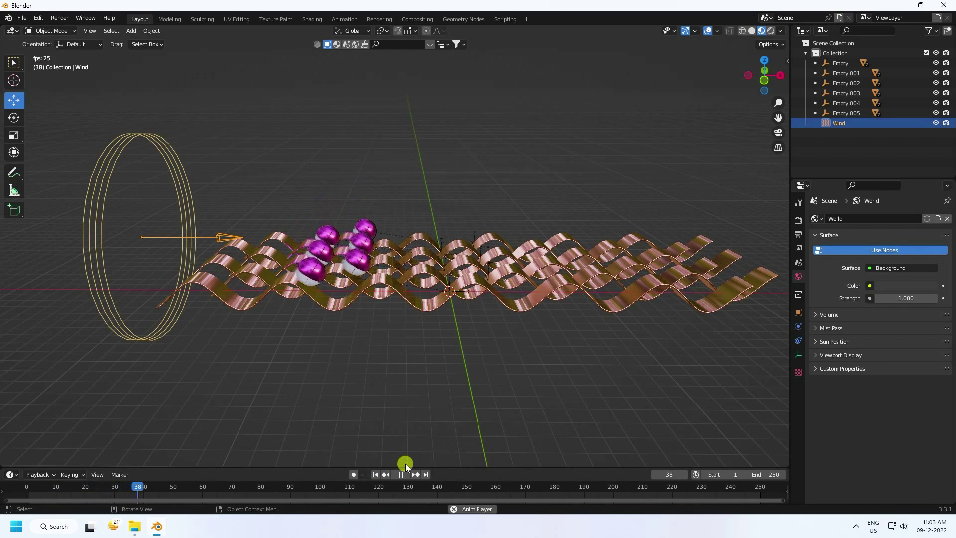
click(401, 475)
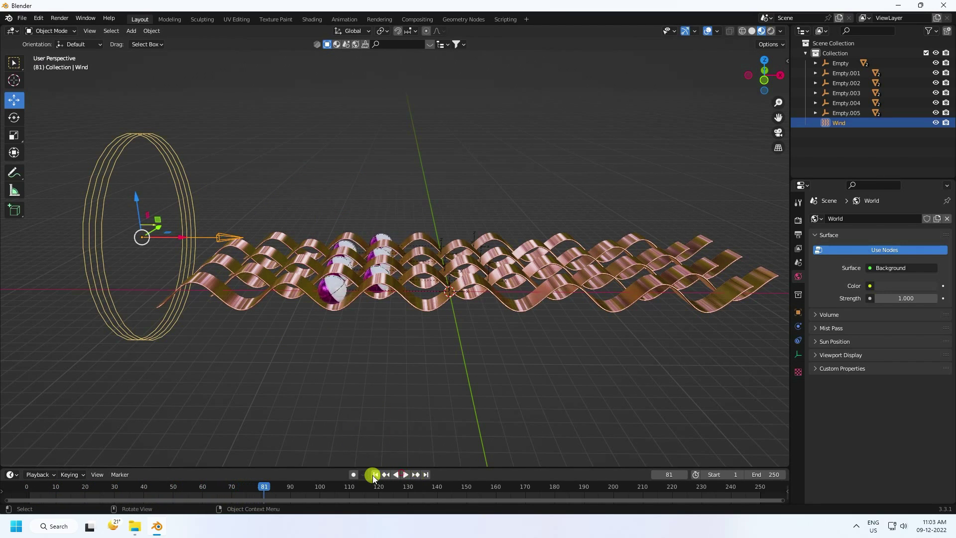
click(374, 475)
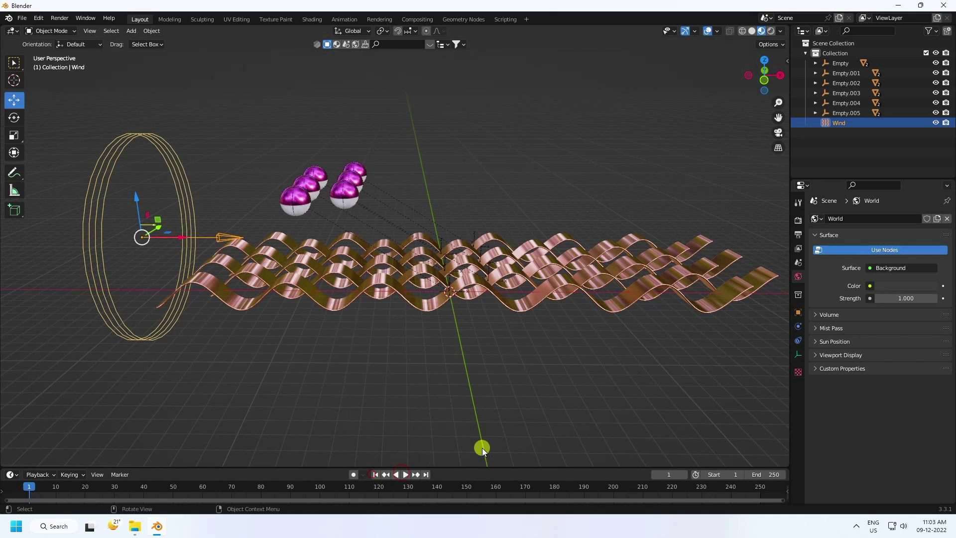
Set the Wind force field's strength to 50 in its physics settings
click(798, 359)
click(797, 341)
click(797, 328)
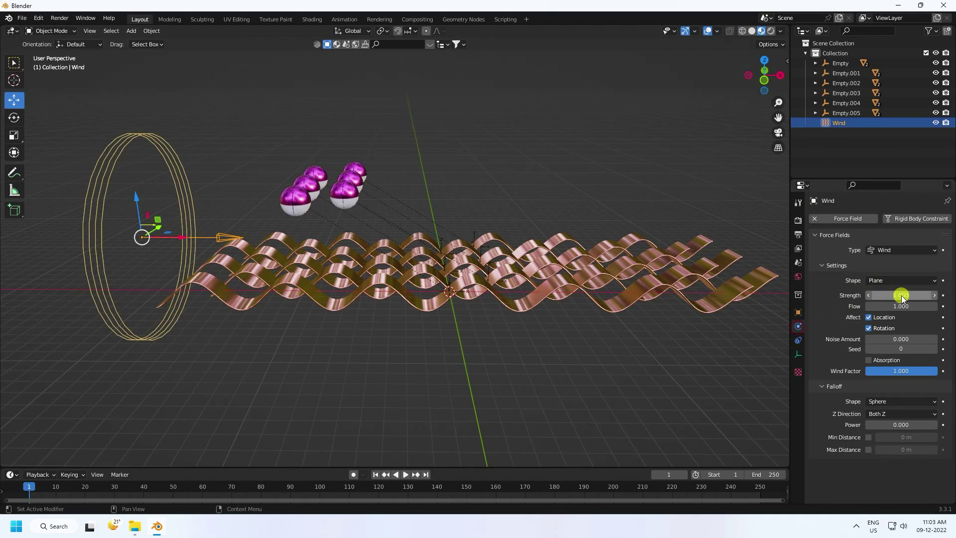
drag(902, 297, 904, 298)
text(50)
key(Return)
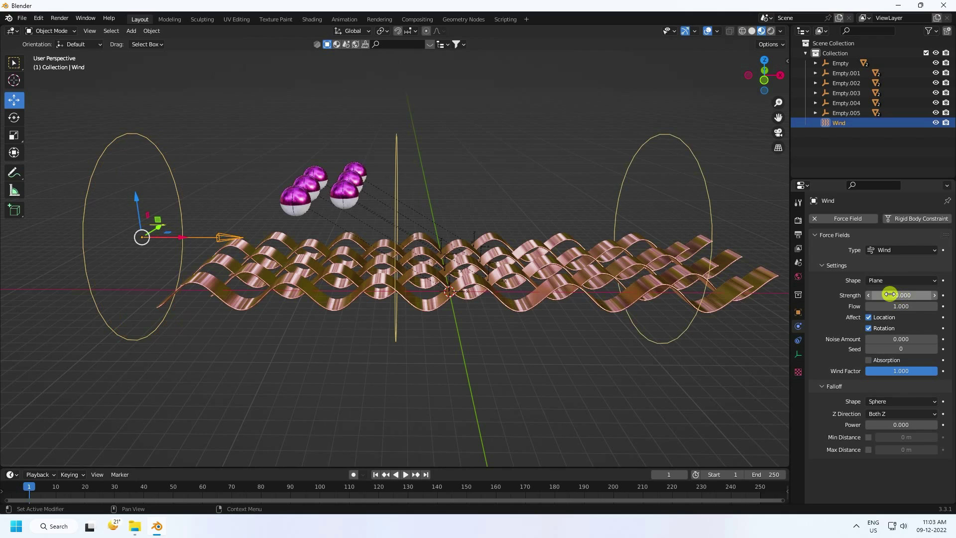
Play the animation to check how the spheres roll with the wind strength of 50
click(406, 474)
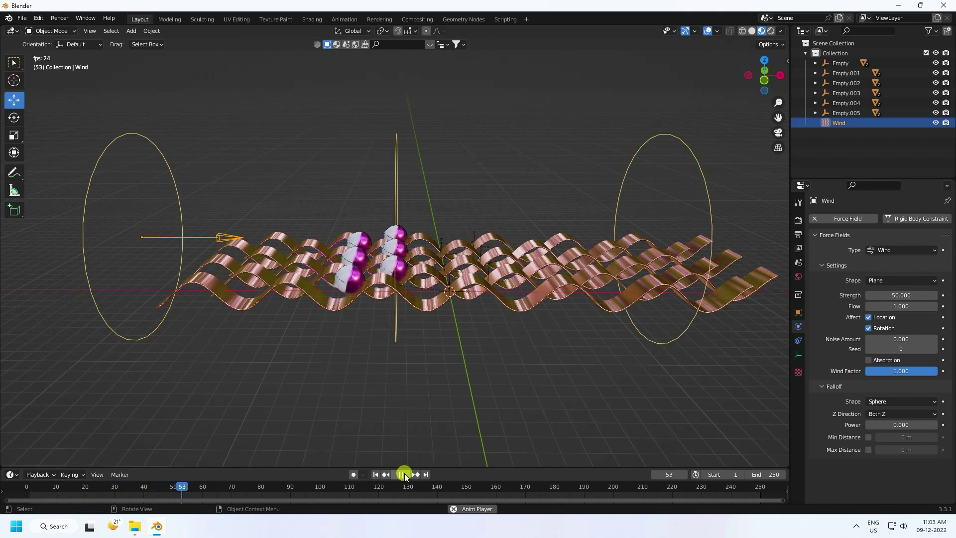
click(403, 474)
scroll(355, 328, up, 2)
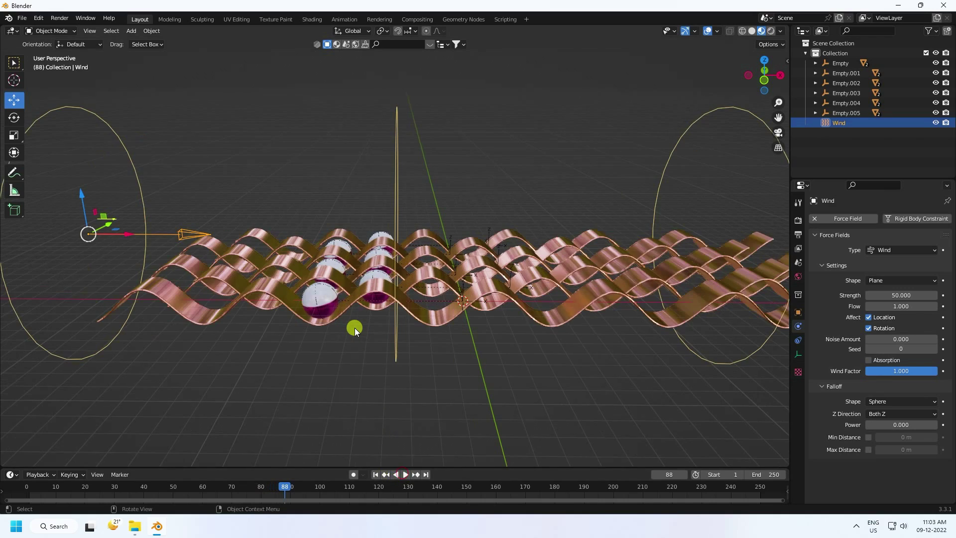
Return to frame 1, set the Wind's strength to 0 and insert a keyframe on it
click(375, 475)
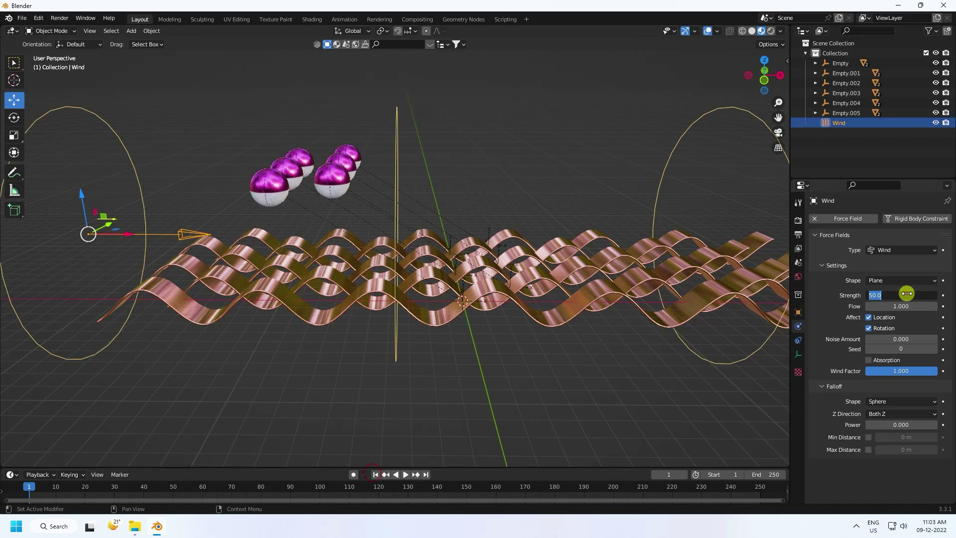
text(0)
key(Return)
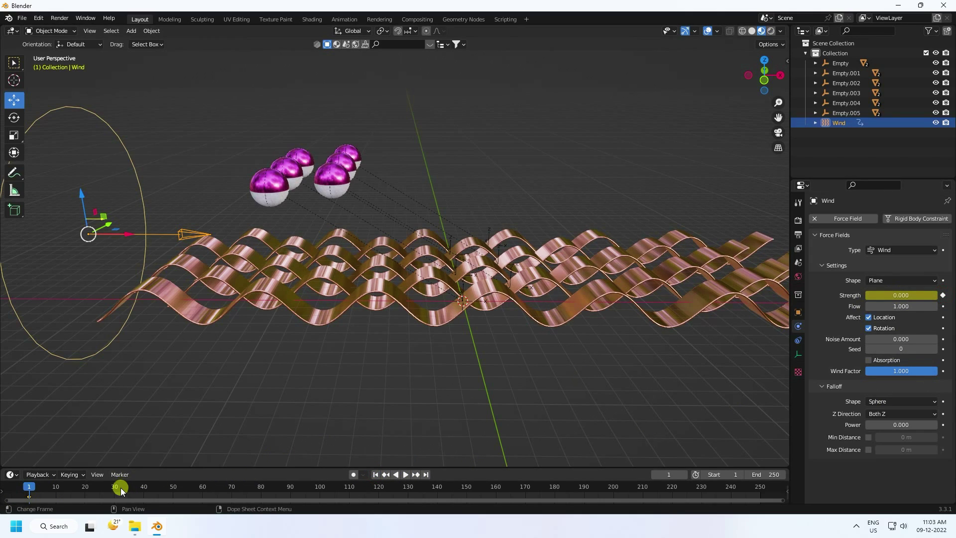
Preview the spheres landing on the strips, go to frame 50 and keyframe a higher Wind strength there
mouse_move(160, 485)
mouse_down()
mouse_move(173, 485)
mouse_move(143, 488)
mouse_up()
click(375, 474)
click(405, 474)
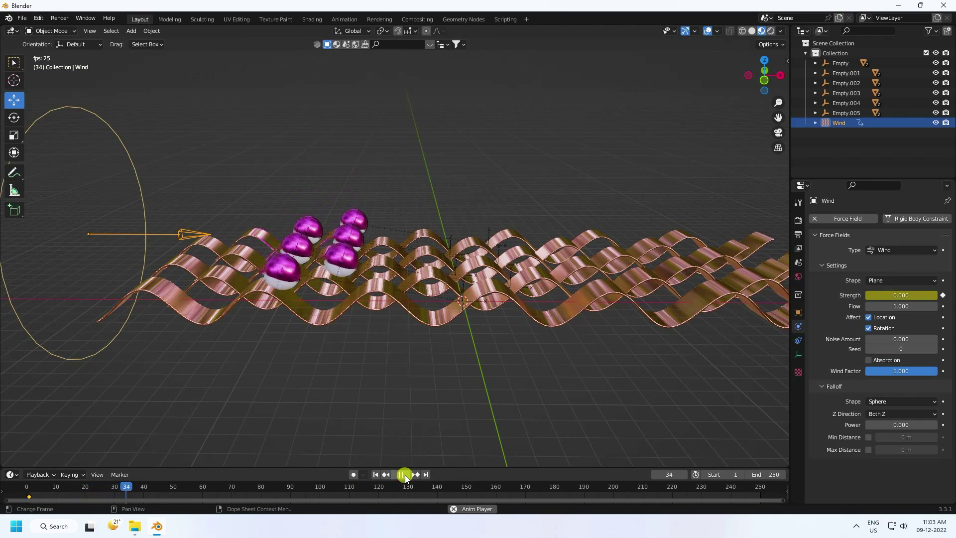
click(405, 474)
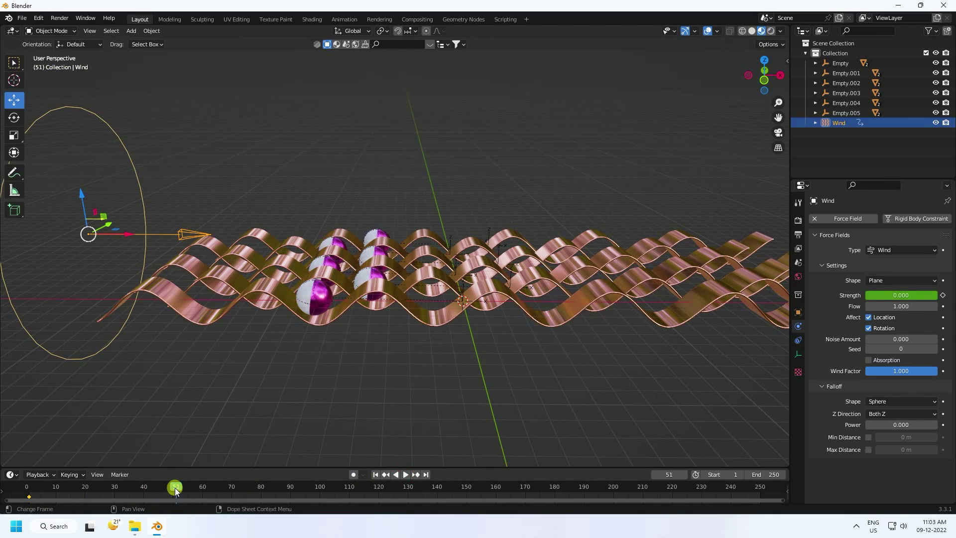
click(172, 494)
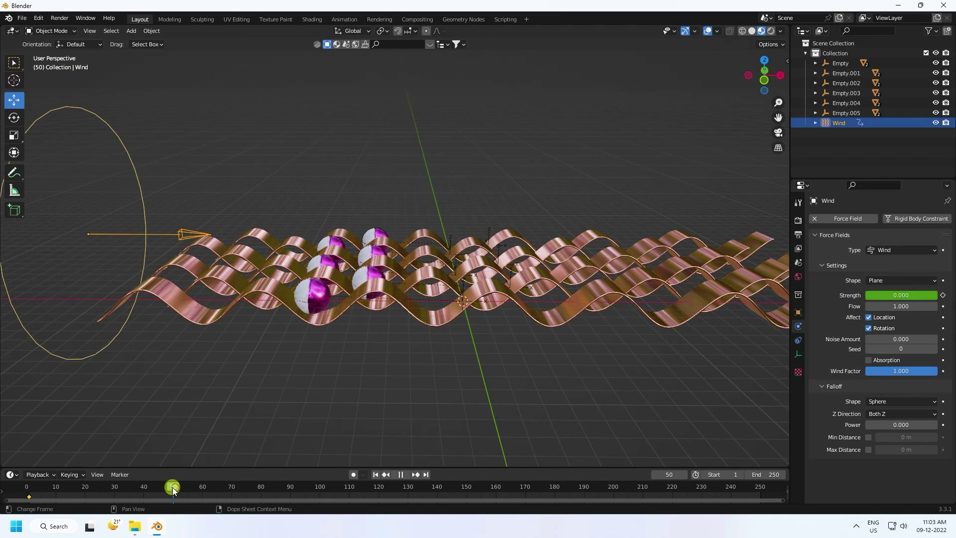
Play the animation from frame 1 with the keyframed wind, following the spheres closely along the strips, and stop playback
click(374, 475)
click(406, 474)
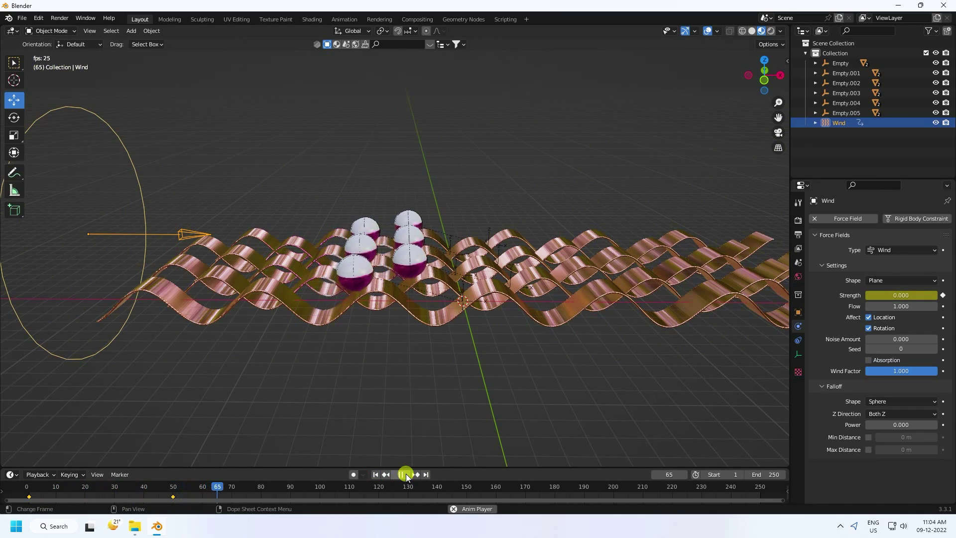
middle_drag(530, 304, 322, 250)
scroll(322, 250, up, 4)
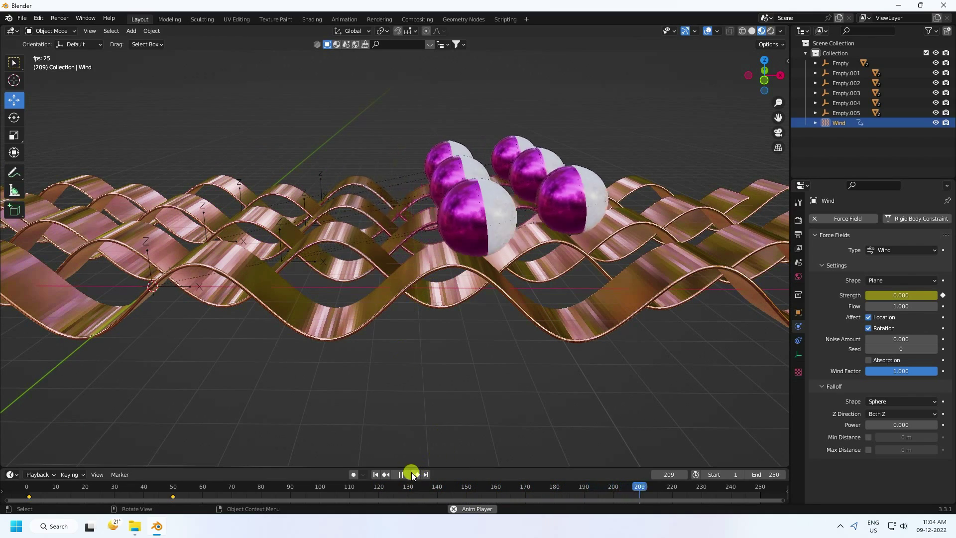
scroll(412, 378, down, 4)
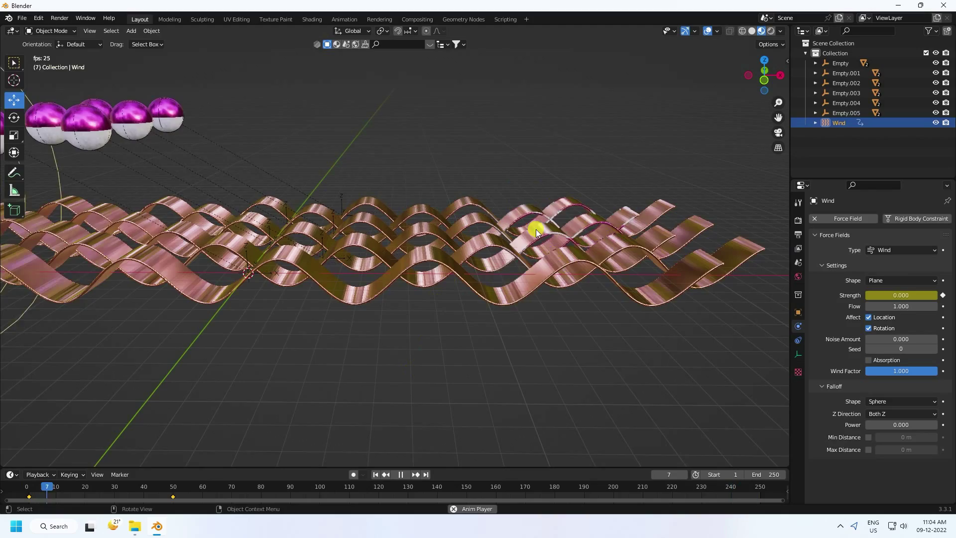
click(402, 476)
scroll(396, 264, up, 6)
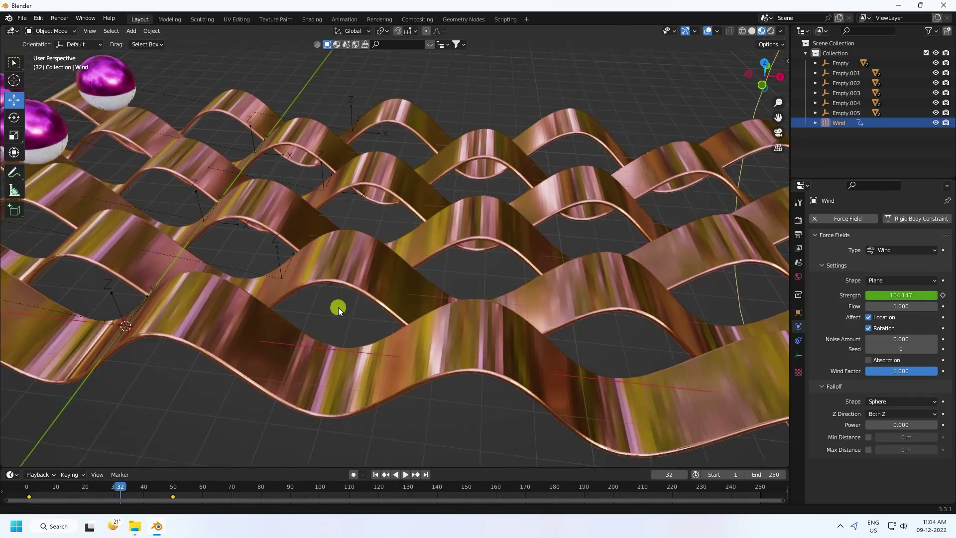
Apply Shade Smooth to each of the six wave strips, one after another
click(286, 360)
right_click(286, 360)
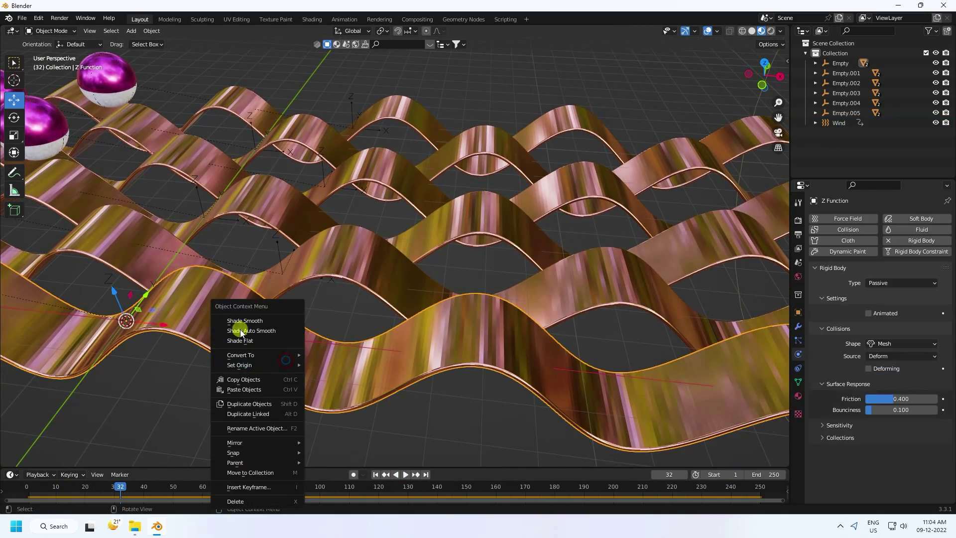
right_click(358, 271)
click(358, 271)
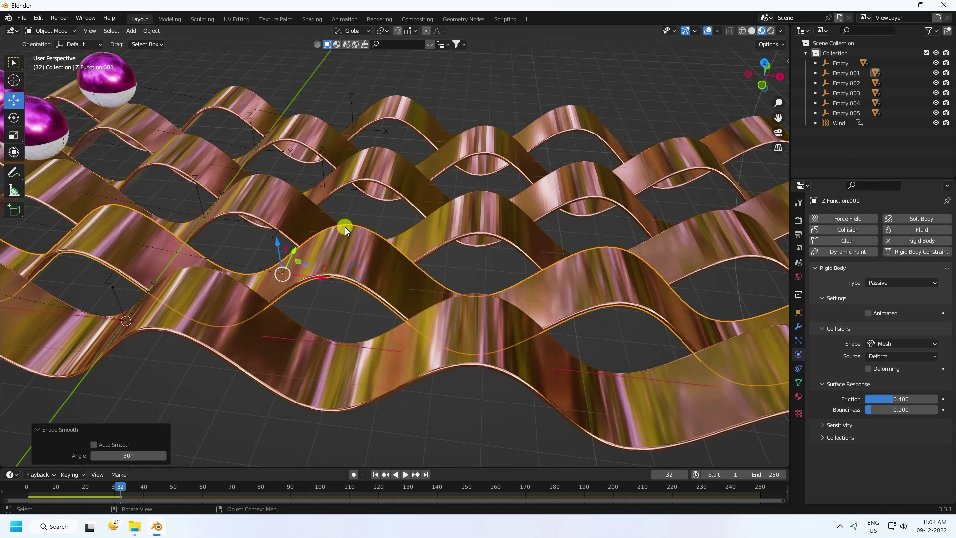
click(279, 196)
right_click(273, 198)
click(270, 196)
click(374, 166)
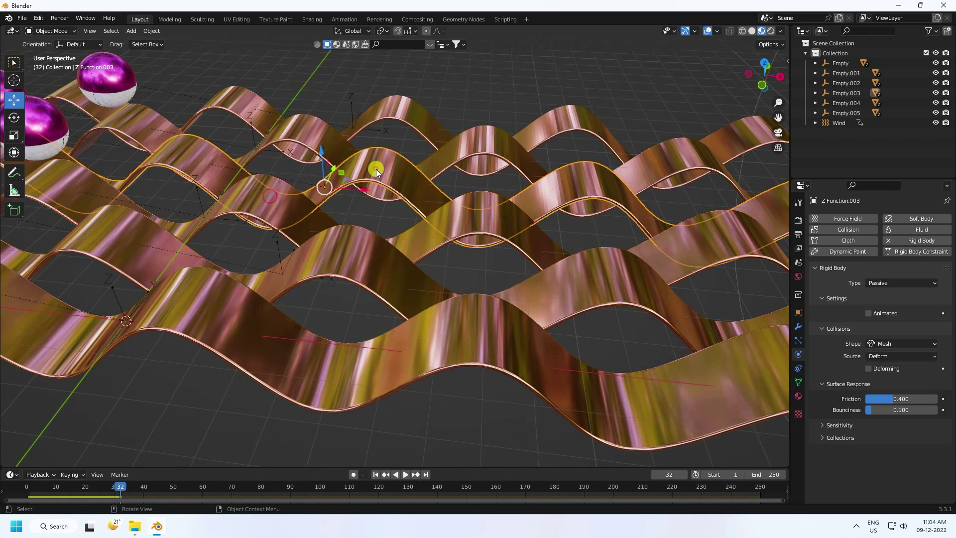
right_click(372, 166)
click(372, 167)
click(313, 123)
right_click(313, 124)
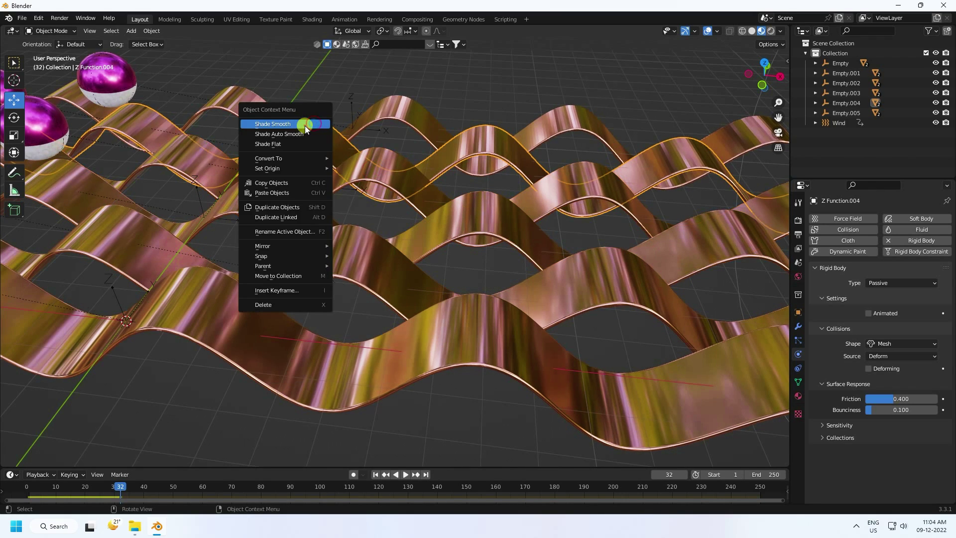
click(304, 125)
click(388, 110)
right_click(381, 112)
click(375, 113)
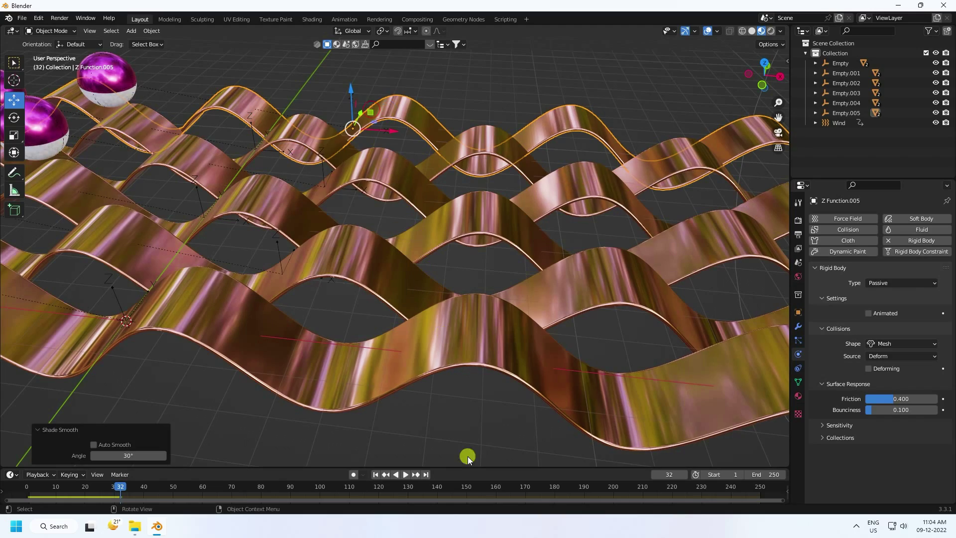
Play the animation from frame 1 to check the spheres rolling over the smoothed strips, and stop playback near the end
scroll(447, 329, down, 5)
middle_drag(447, 330, 398, 441)
click(375, 472)
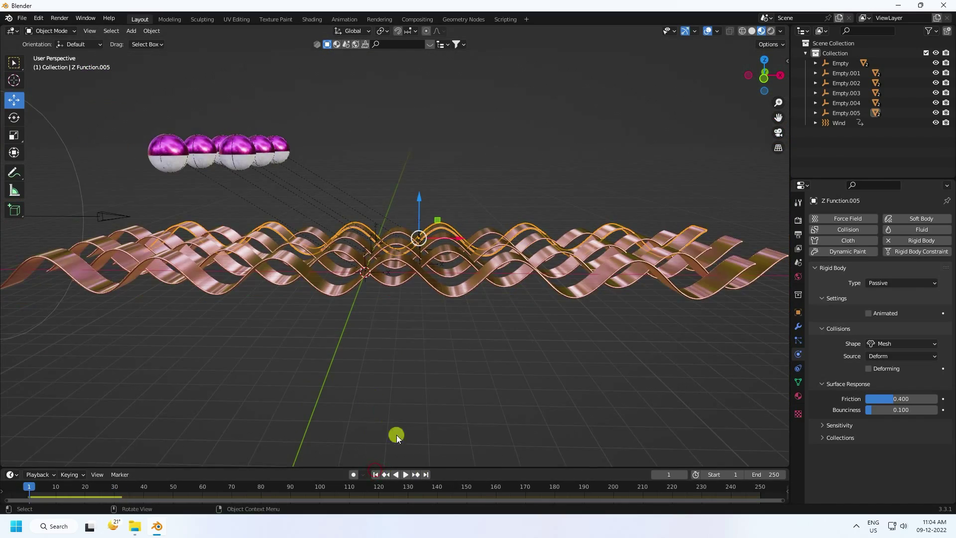
click(405, 475)
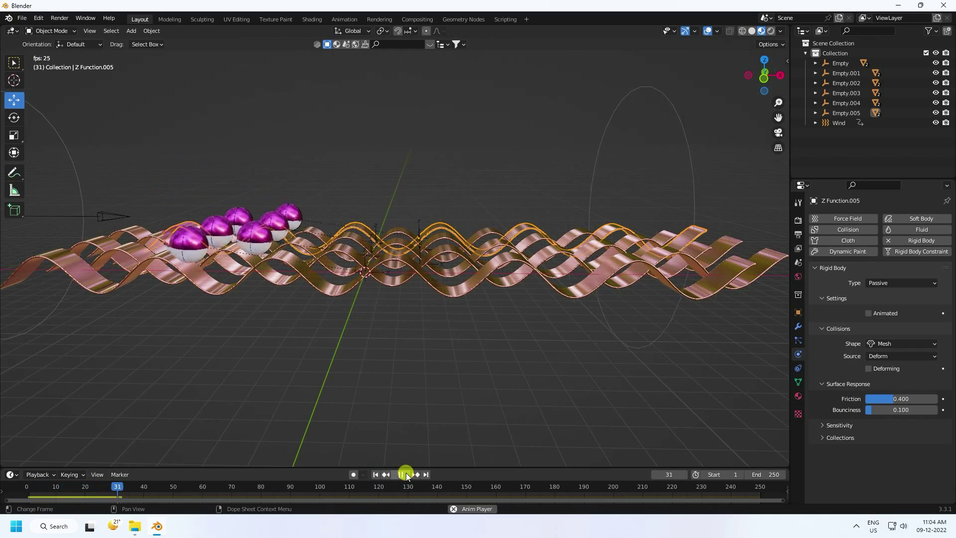
scroll(362, 288, up, 3)
mouse_move(362, 288)
middle_down()
mouse_move(378, 298)
mouse_move(364, 301)
middle_up()
scroll(365, 301, up, 2)
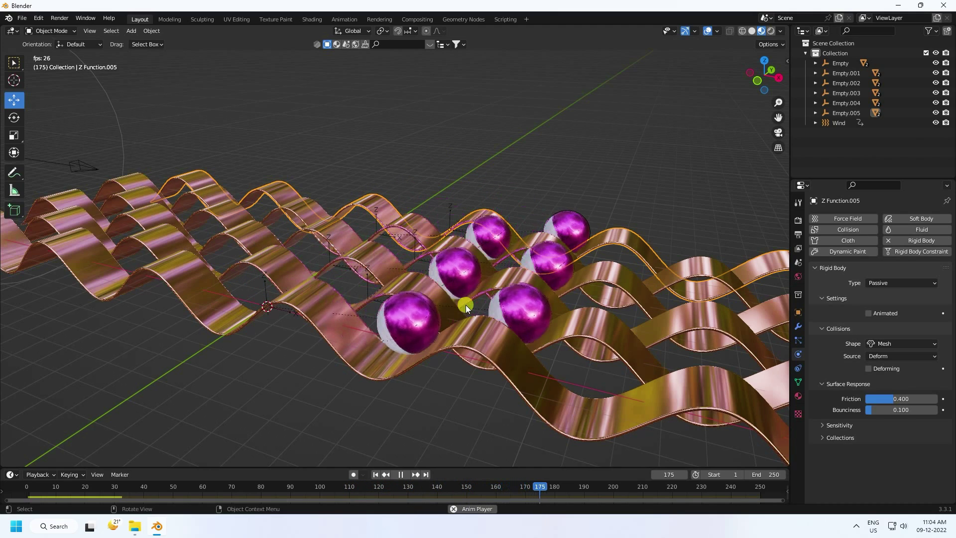
click(400, 474)
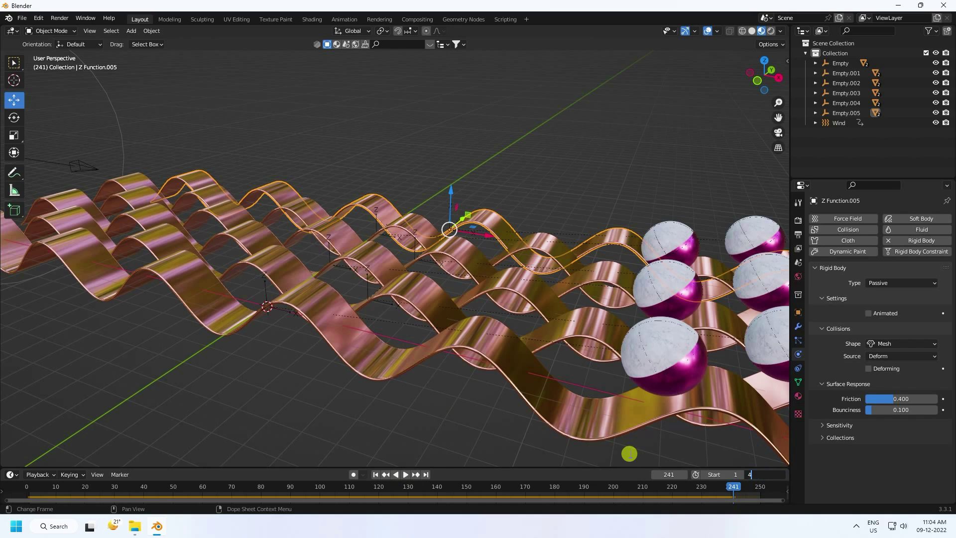
Set the animation's end frame to 400 and fit the extended frame range in the timeline
text(400)
key(Return)
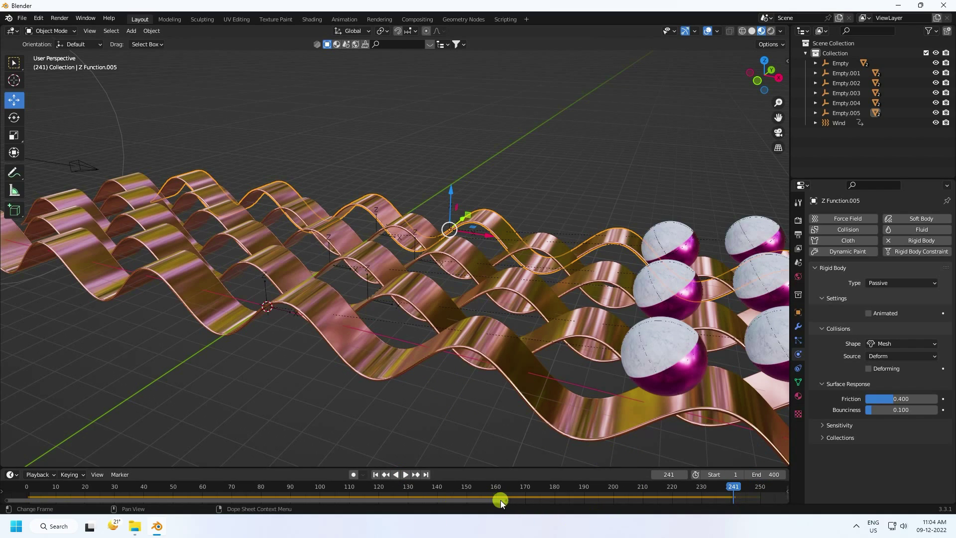
scroll(500, 500, down, 5)
scroll(539, 309, down, 3)
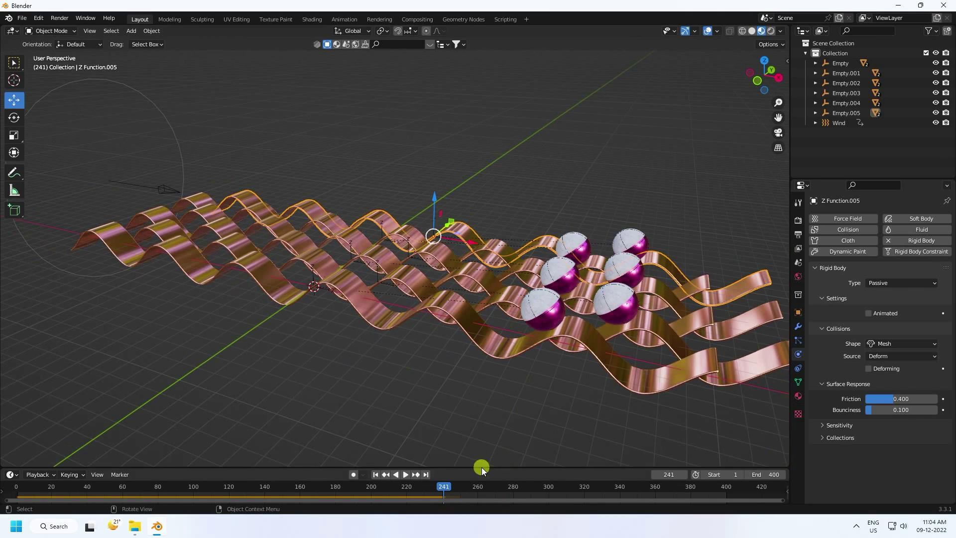
Play the extended animation from frame 1 twice to check how far the spheres roll, dismissing the driver notification
click(376, 474)
click(404, 474)
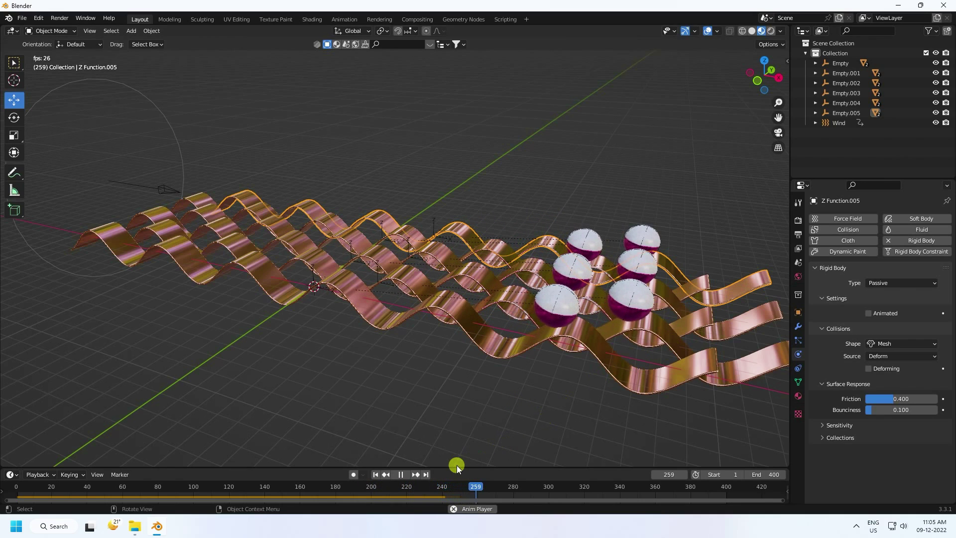
click(402, 476)
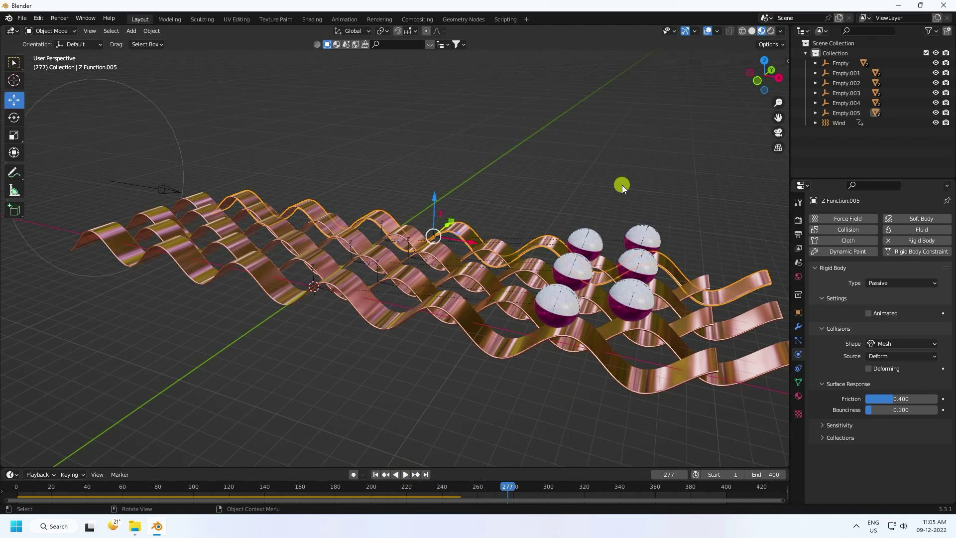
click(376, 474)
click(403, 473)
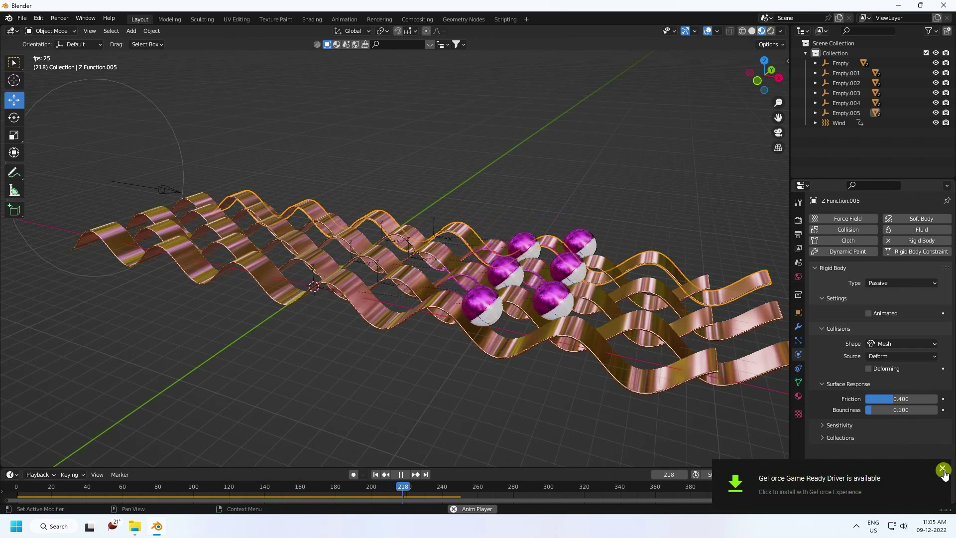
click(942, 468)
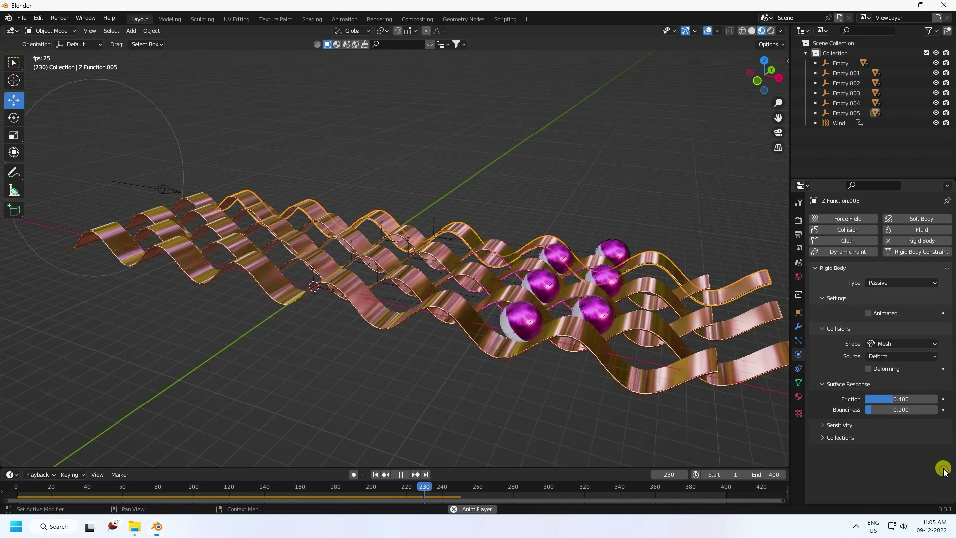
click(404, 475)
Set the Rigid Body World cache's simulation end to 400 and bake the simulation with the timeline at frame 1
click(746, 280)
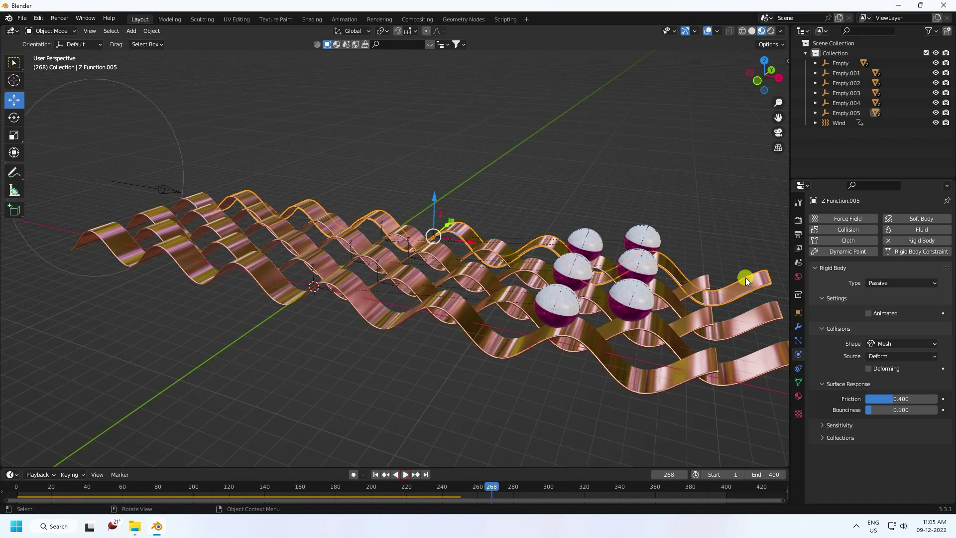
click(797, 262)
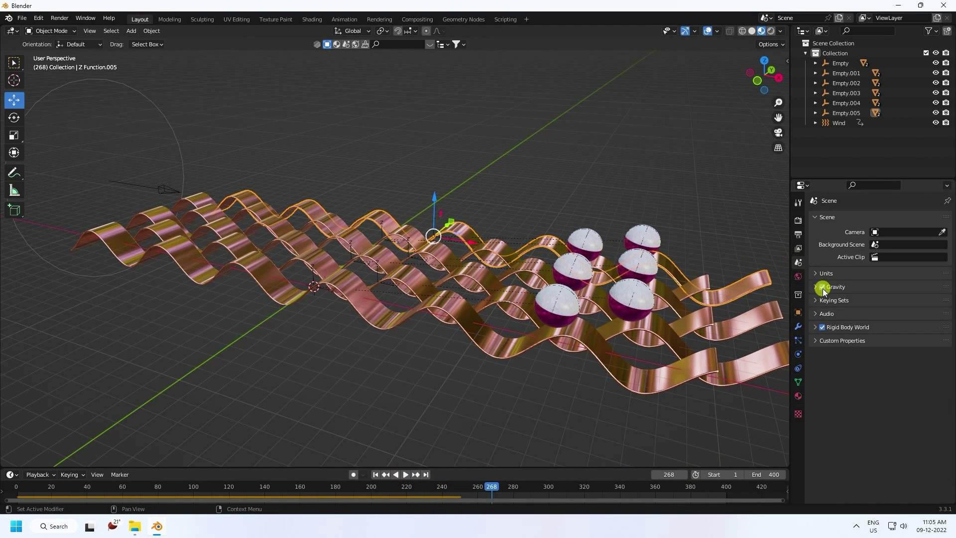
click(817, 327)
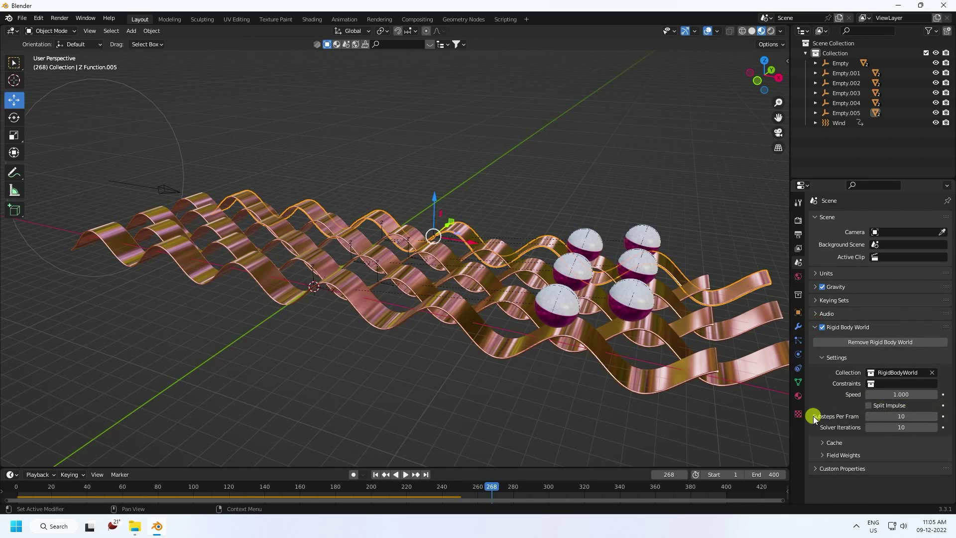
click(817, 443)
scroll(847, 401, down, 3)
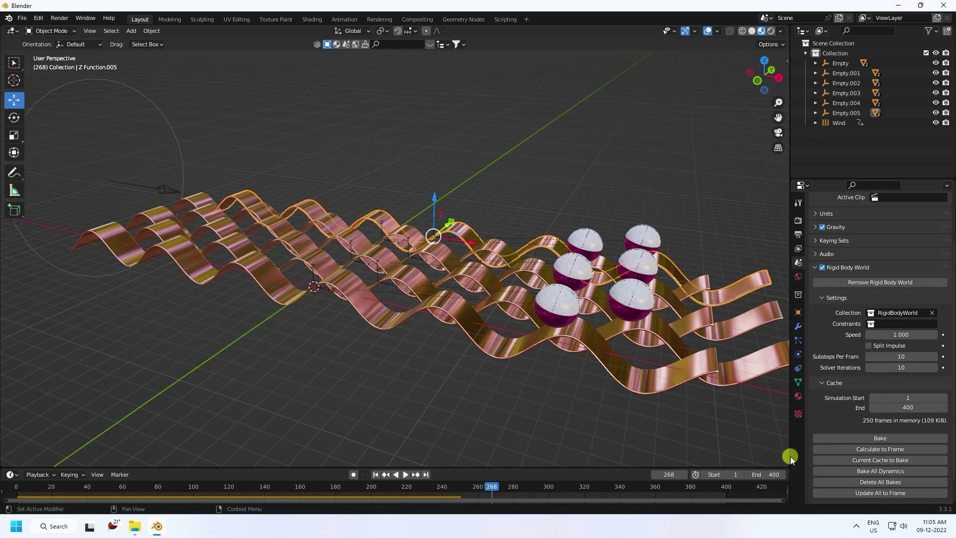
click(374, 474)
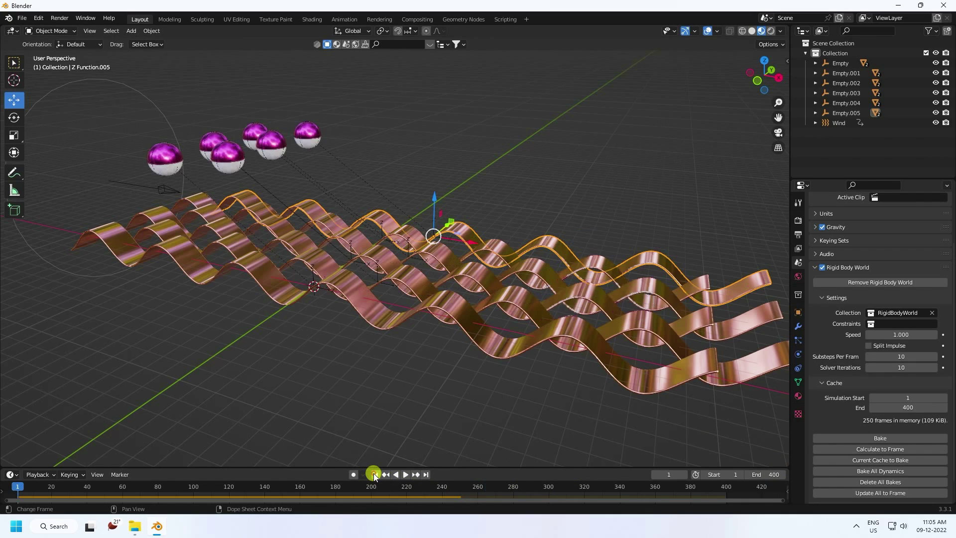
click(880, 438)
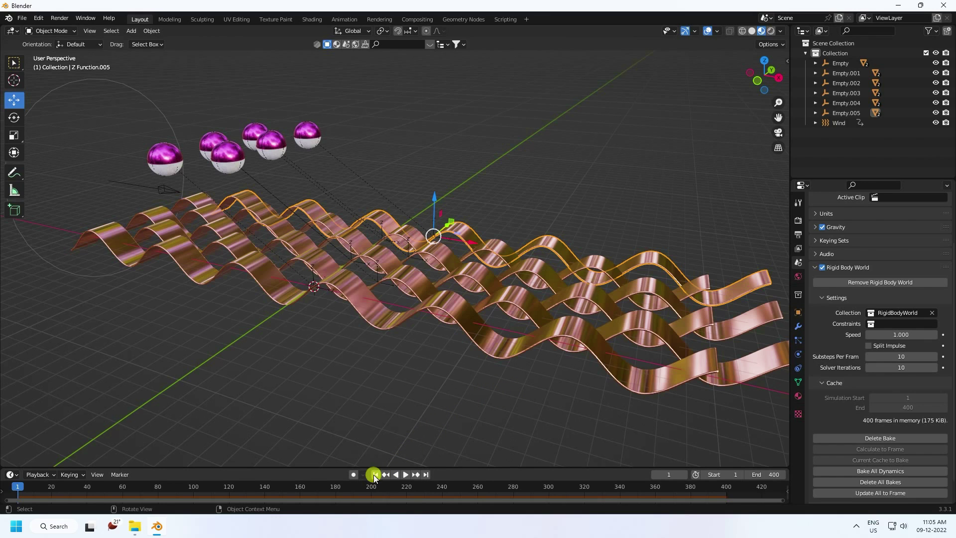
Play the baked simulation while following the spheres closely along the strips, stop playback and return to frame 1
click(406, 475)
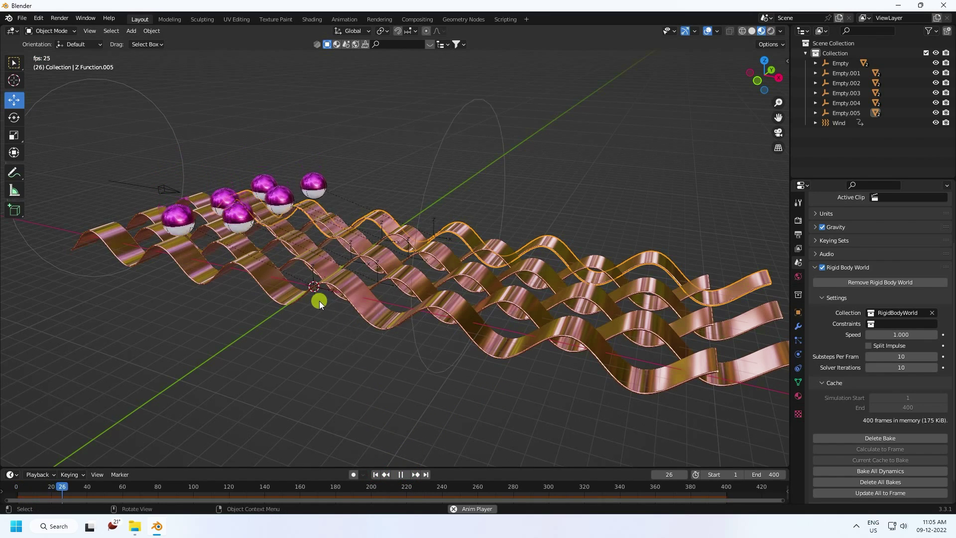
scroll(362, 241, up, 6)
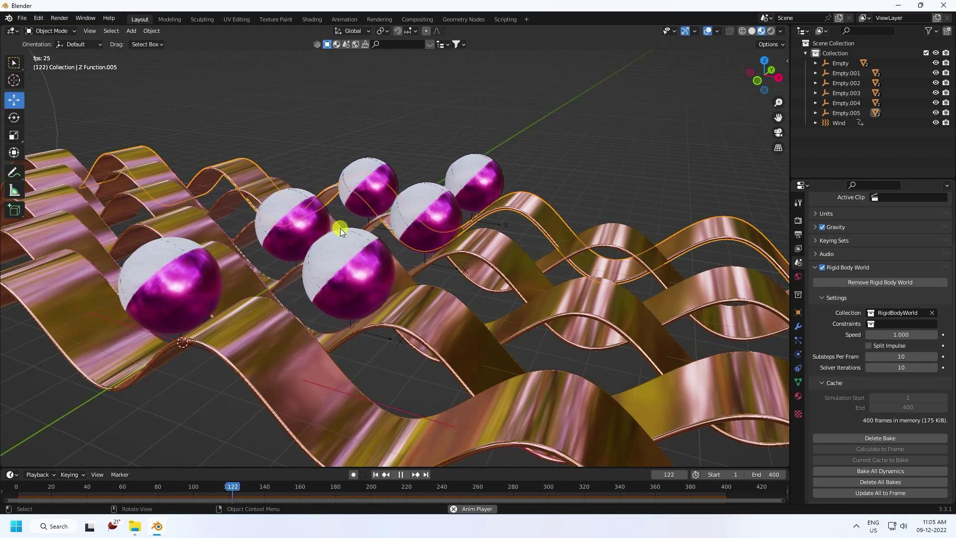
scroll(303, 240, down, 5)
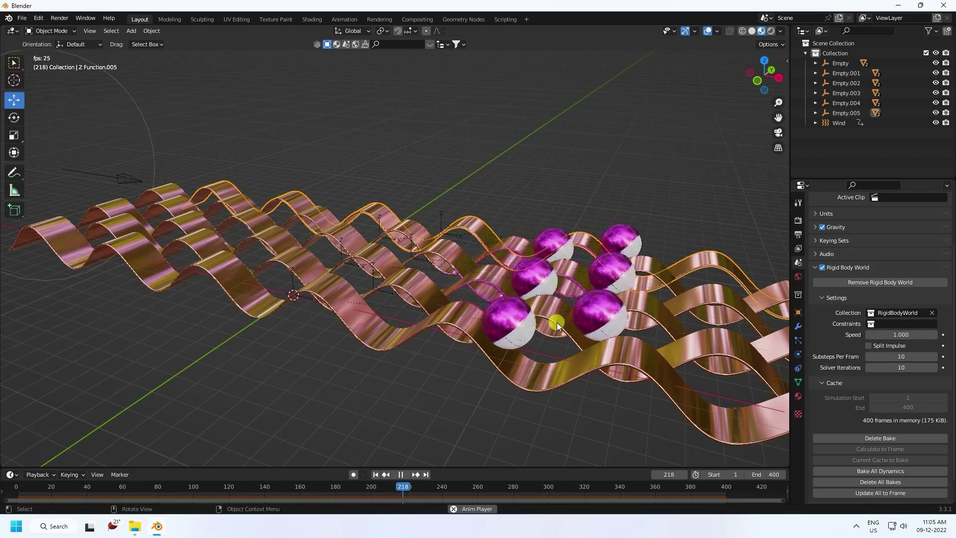
middle_drag(556, 322, 400, 282)
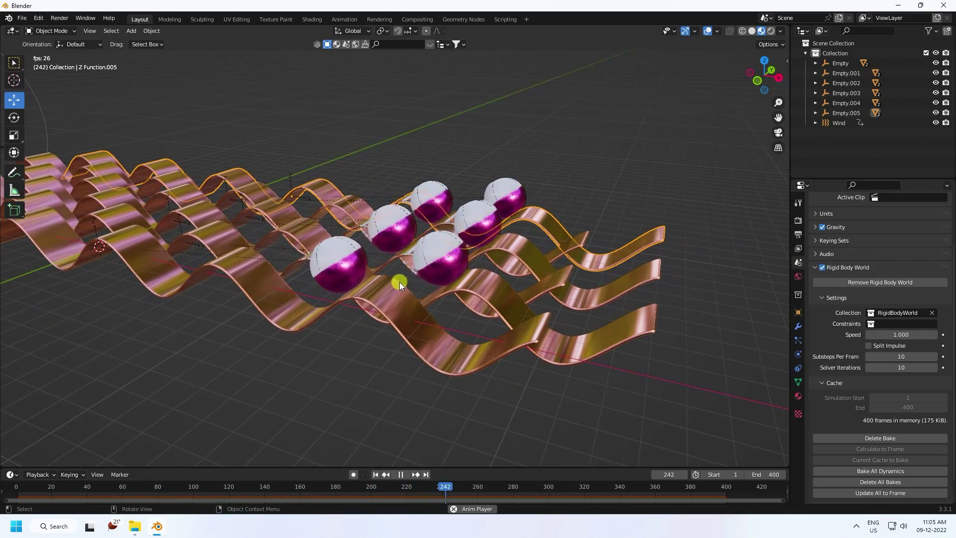
click(402, 471)
click(376, 474)
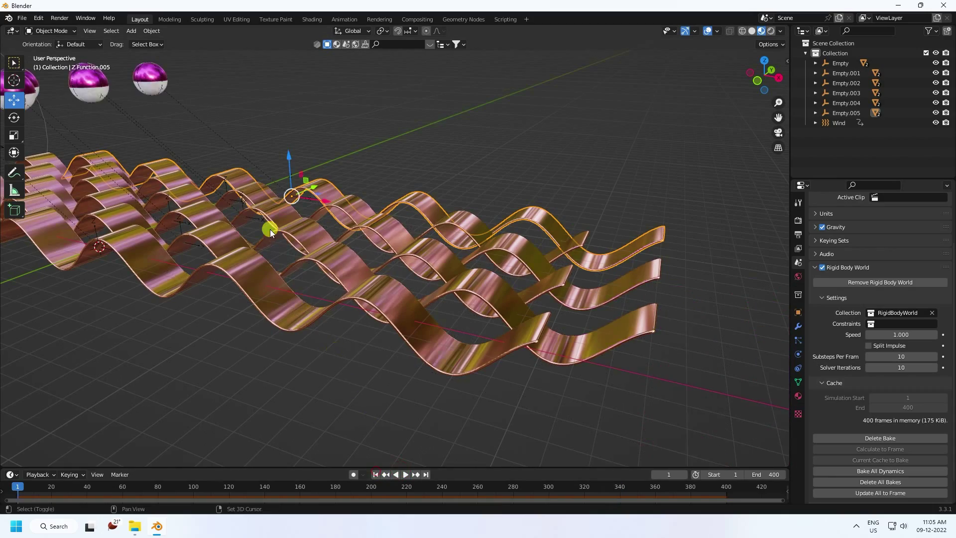
Add a camera, look through it and set its focal length to 35 mm
shift+middle_drag(270, 229, 430, 288)
click(132, 31)
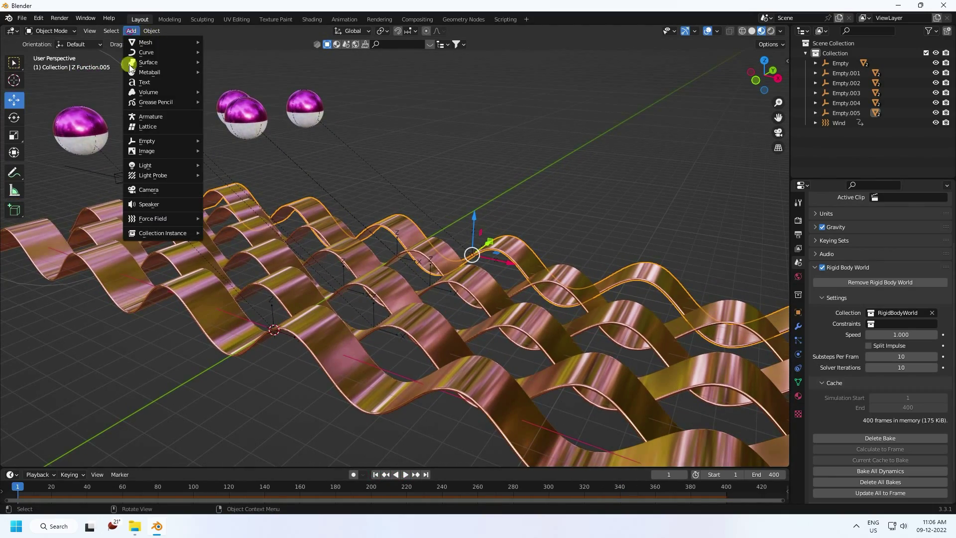
click(149, 192)
key(KP_0)
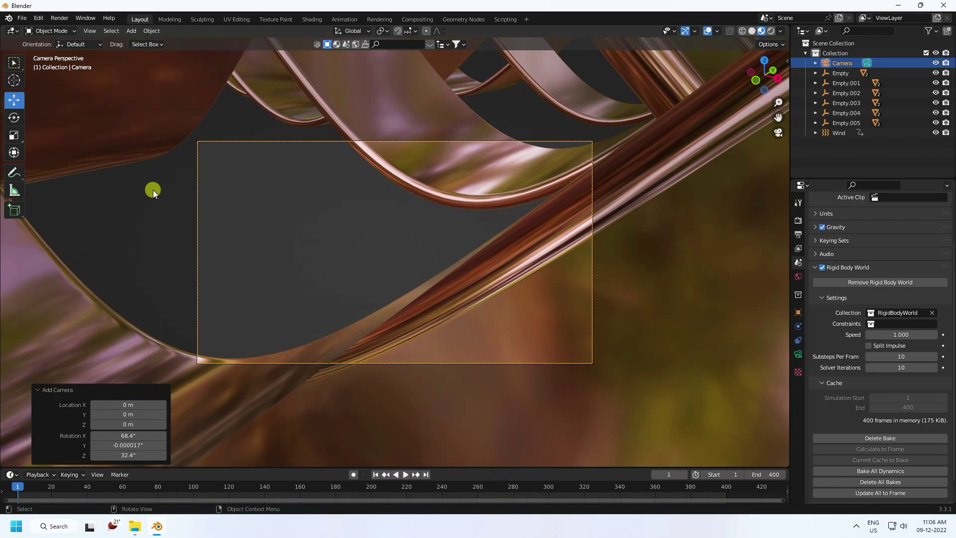
click(798, 313)
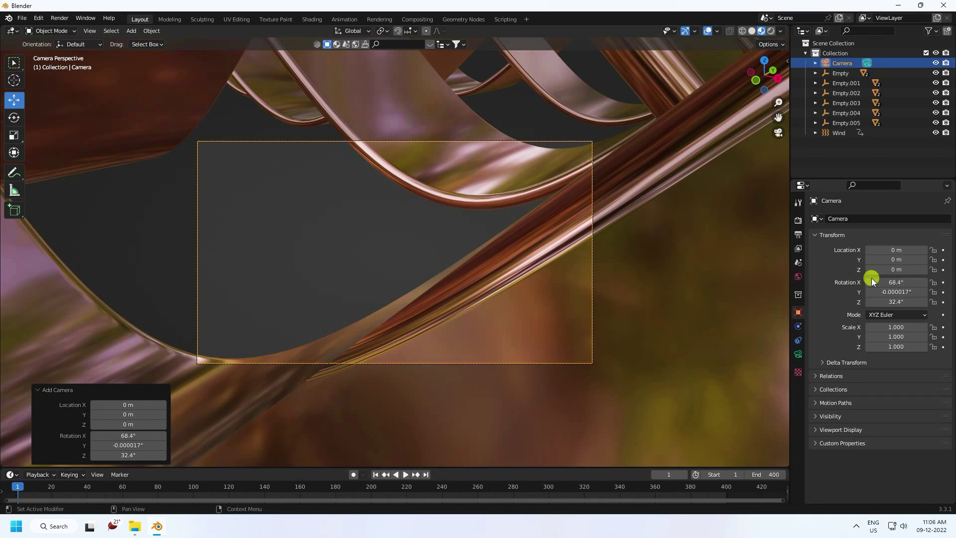
click(798, 354)
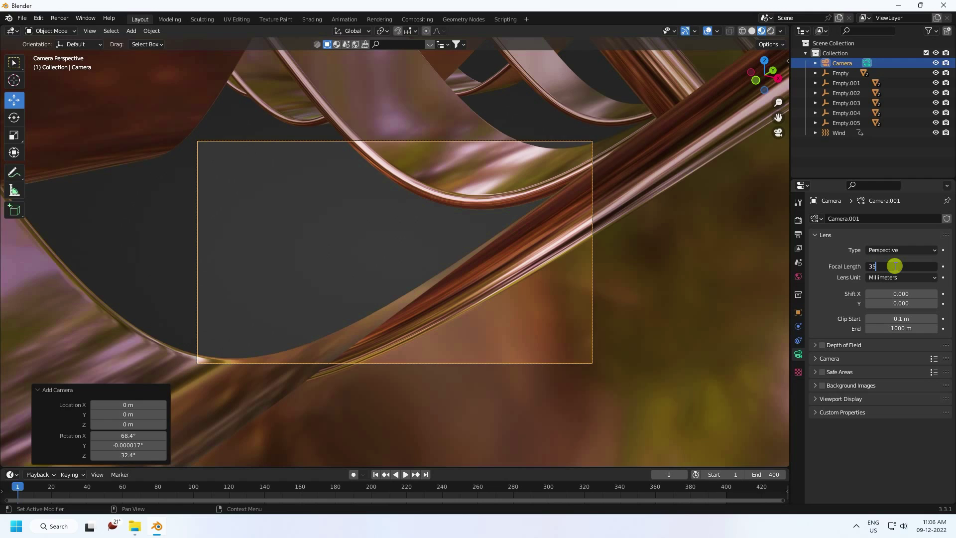
key(Return)
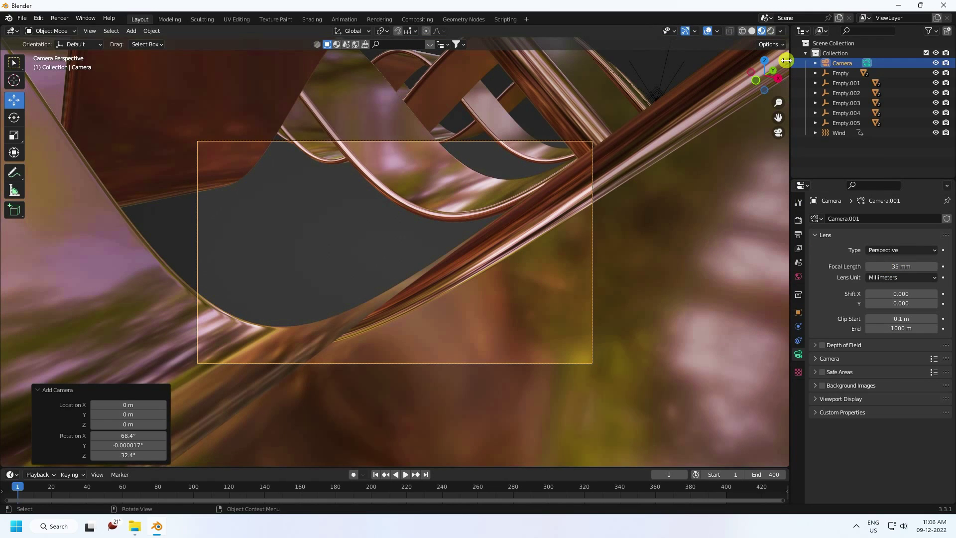
Place the camera above the strips at about X 1.62 m, Y -2.44 m, Z 10.25 m, rotated X 47.5°, Y 0°, Z 49.4°
click(799, 311)
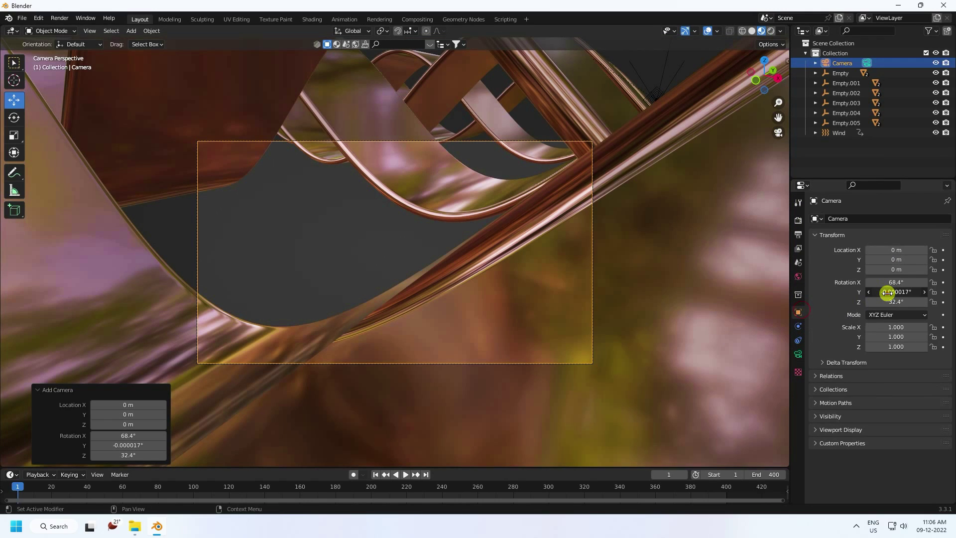
key(ctrl+z)
key(ctrl+z)
key(ctrl+z)
key(ctrl+z)
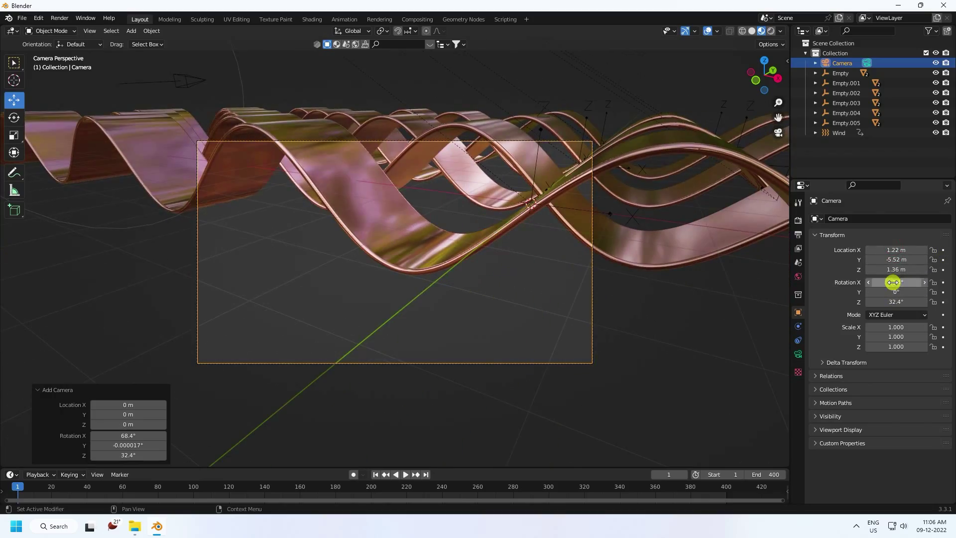
key(ctrl+z)
key(ctrl+z)
key(ctrl+z)
key(ctrl+z)
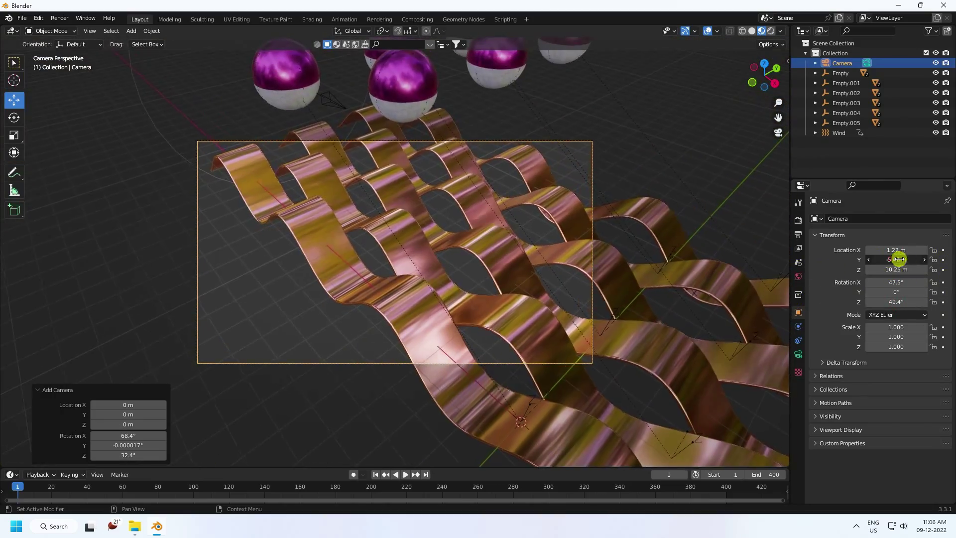
key(ctrl+z)
key(ctrl+z)
drag(904, 259, 907, 260)
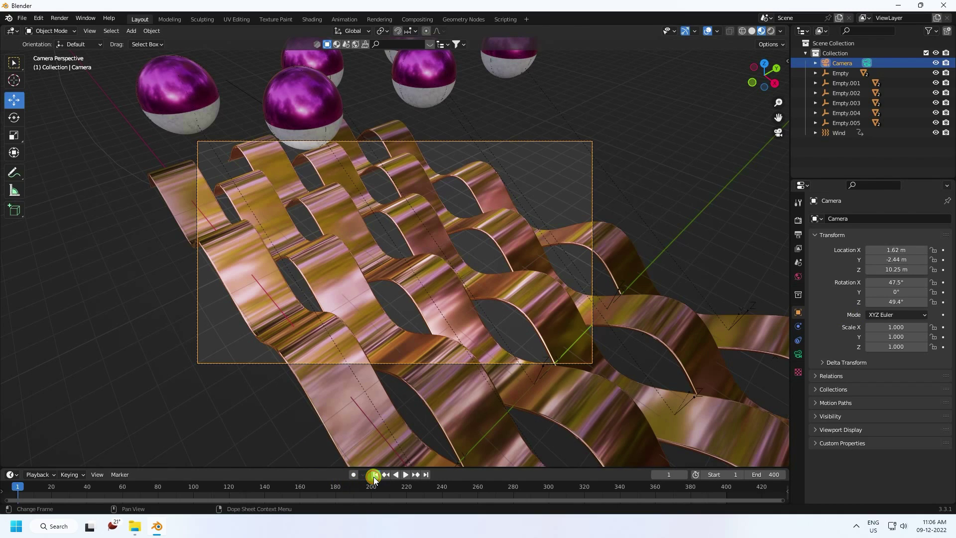
Play the animation to frame 63 and reposition the camera at X 3.08 m, Y -2.5 m, Z 8.1 m, rotated X 54.9°, Y 0°, Z 48.8°
click(406, 475)
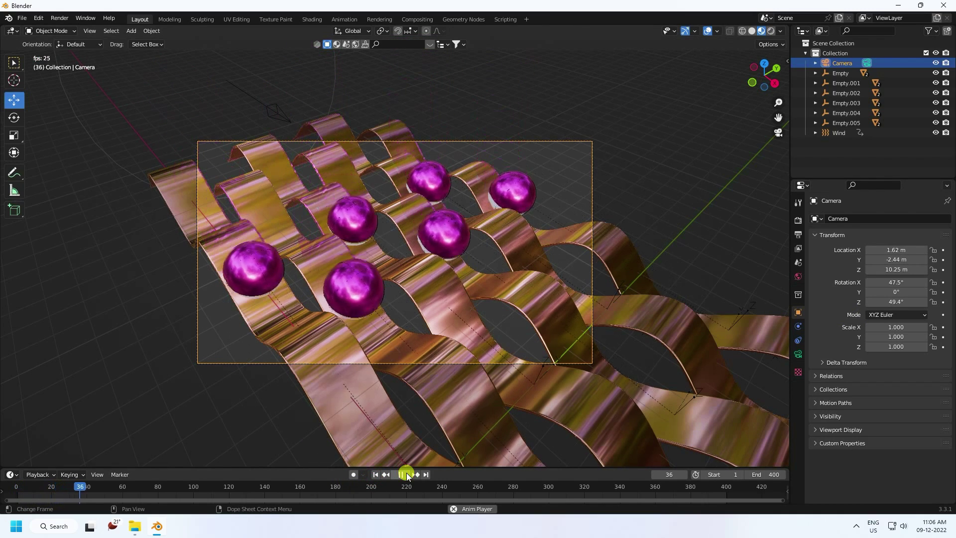
click(405, 475)
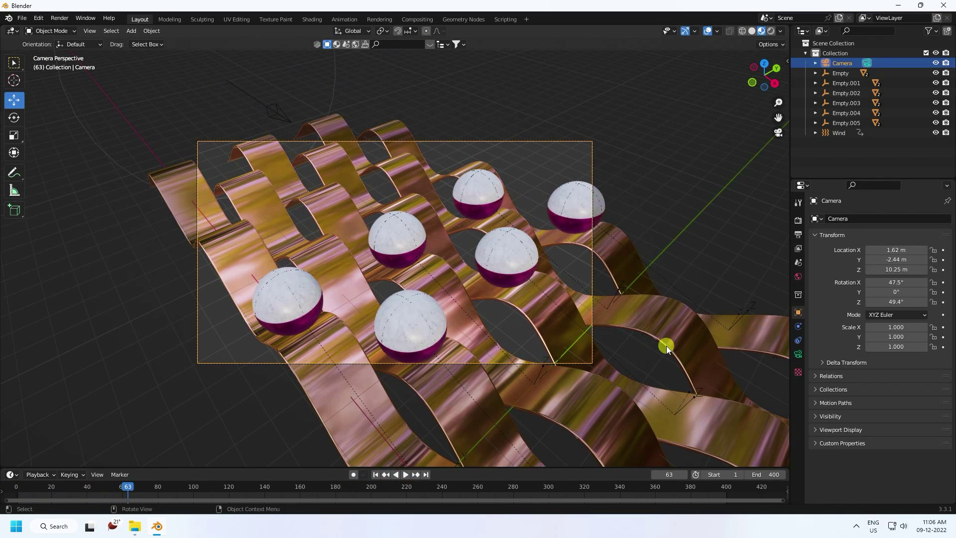
drag(892, 269, 745, 265)
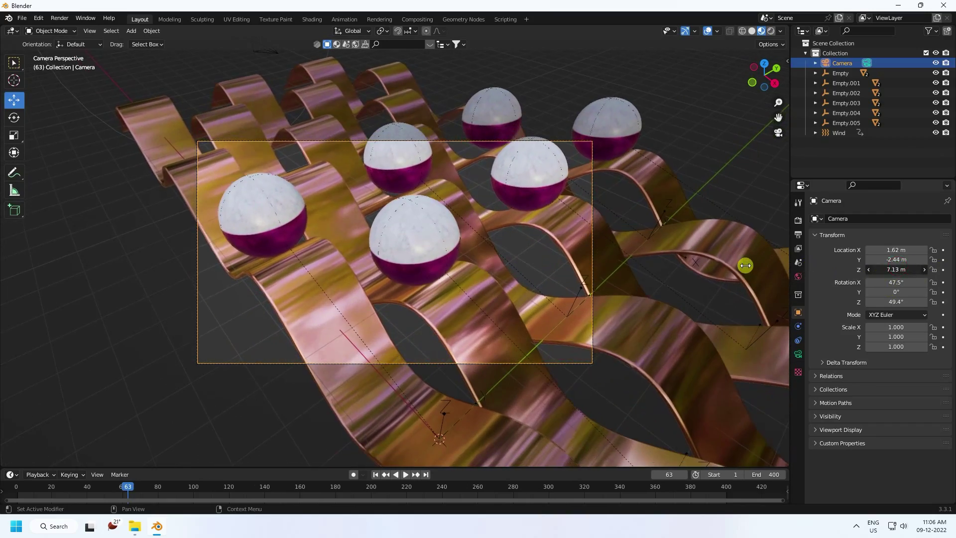
drag(892, 257, 474, 476)
Insert a Location & Rotation keyframe for the camera at frame 1
click(375, 475)
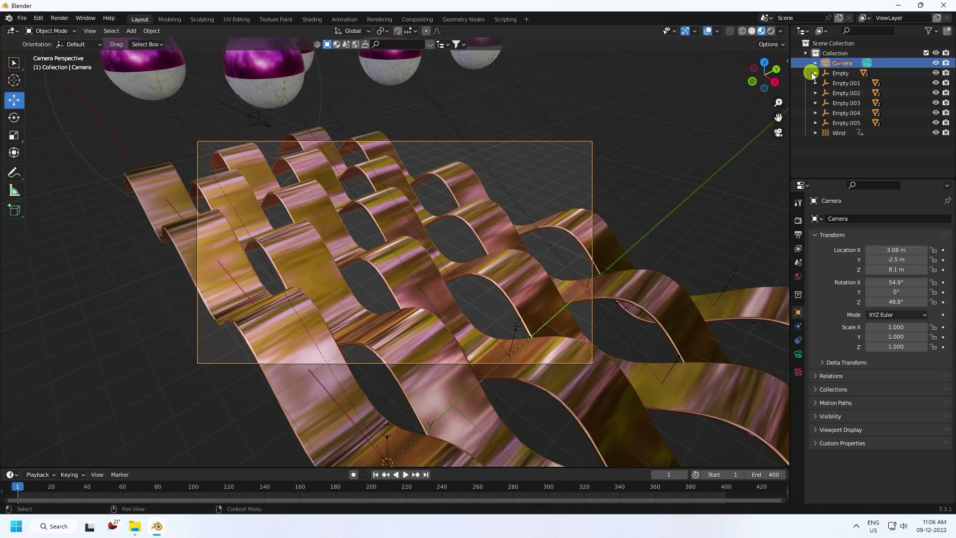
key(i)
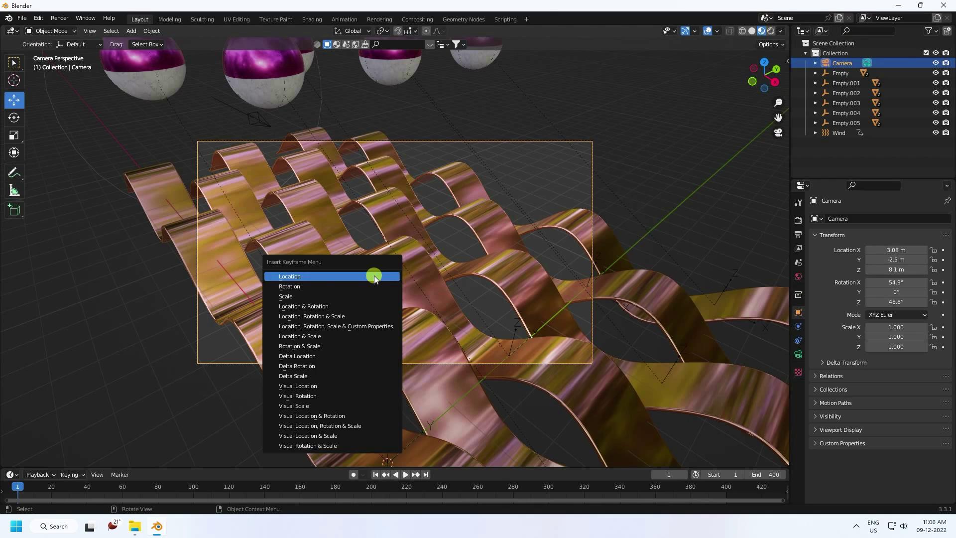
click(337, 307)
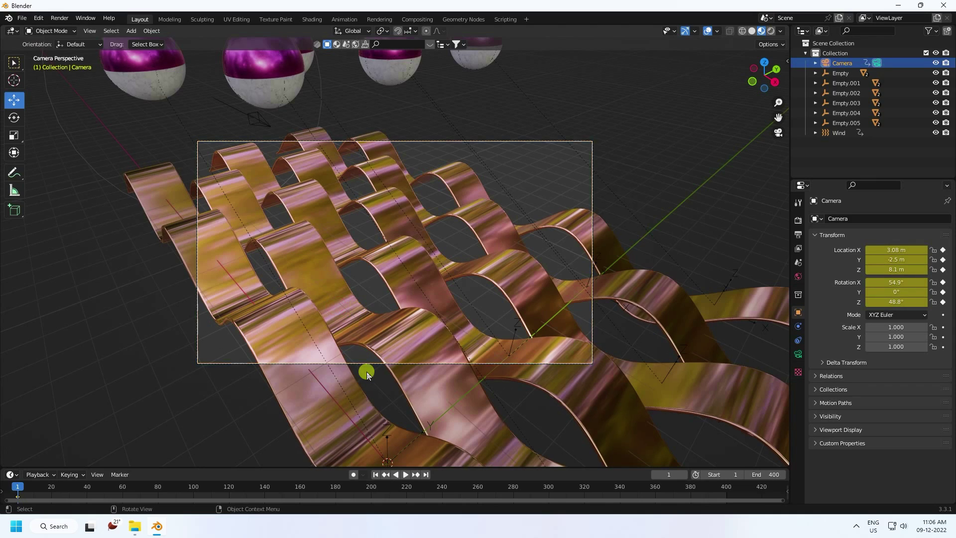
At frame 200, set the camera's X location to 16.5 m and insert a Location & Rotation keyframe
click(372, 486)
key(space)
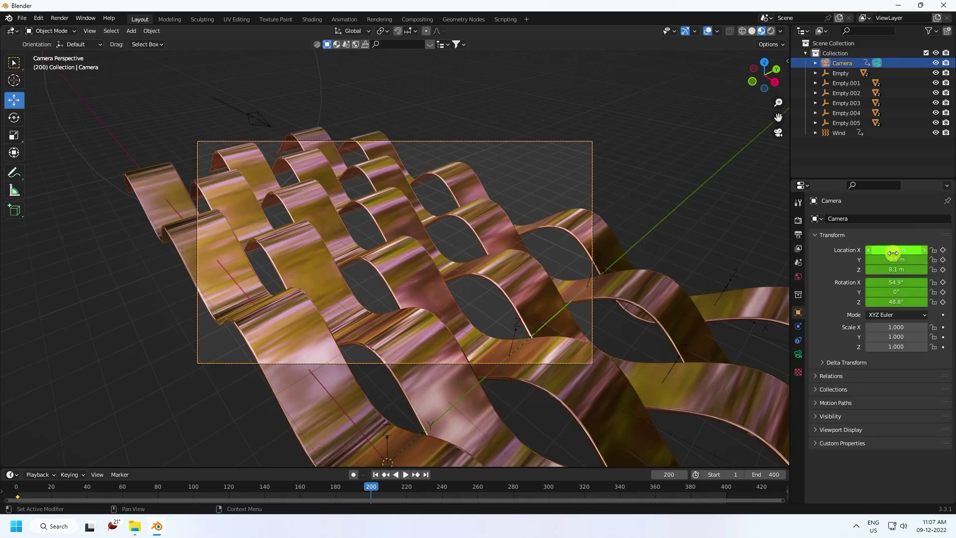
drag(837, 250, 596, 465)
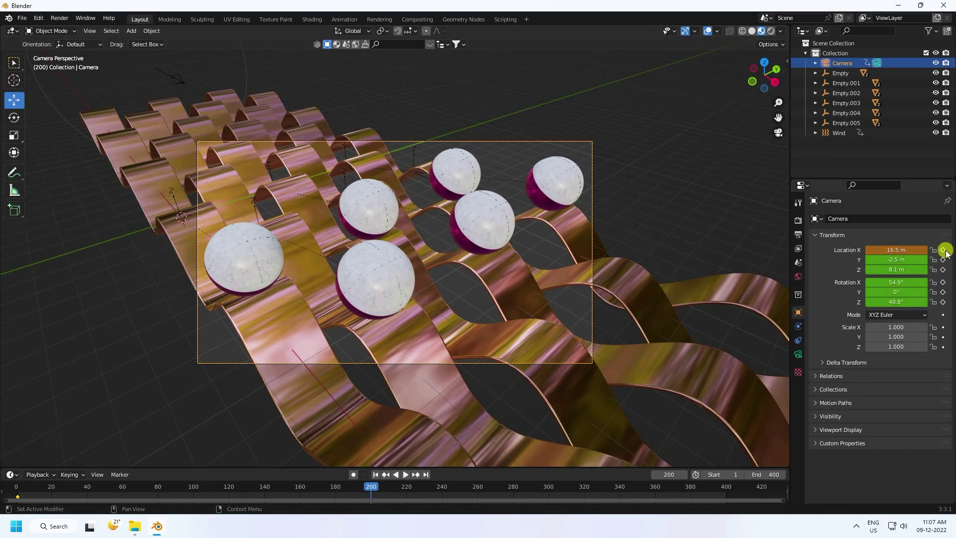
key(i)
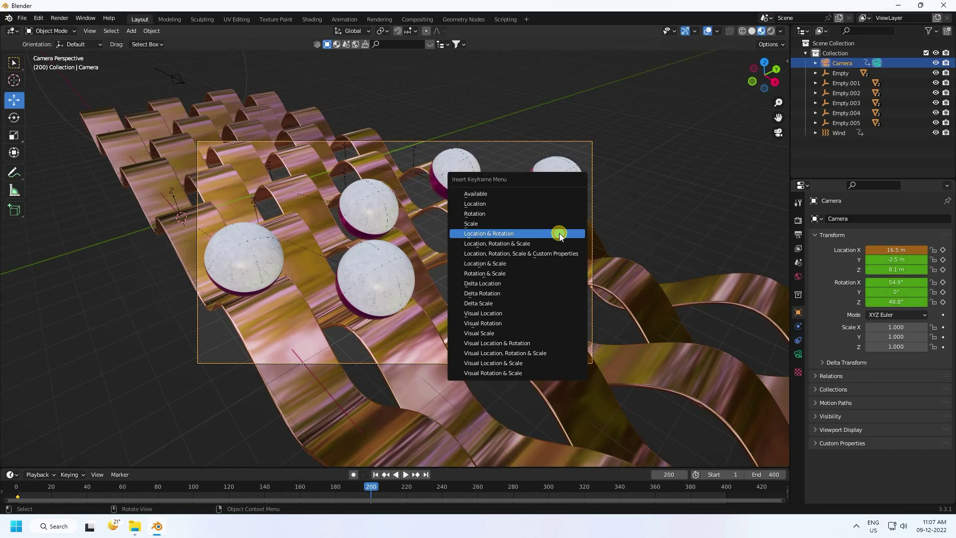
click(560, 233)
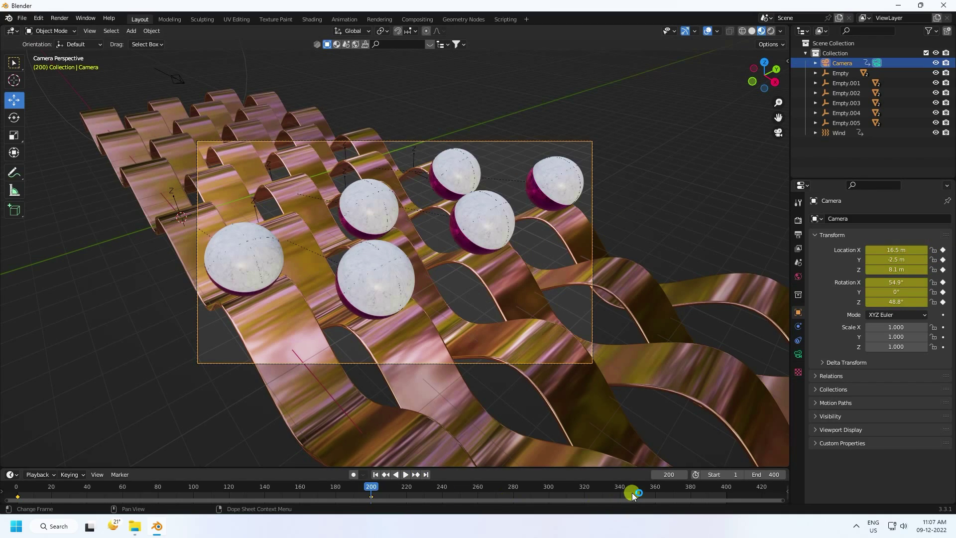
At frame 292, set the camera's X location to 27.66 m and insert a Location & Rotation keyframe
drag(367, 483, 535, 495)
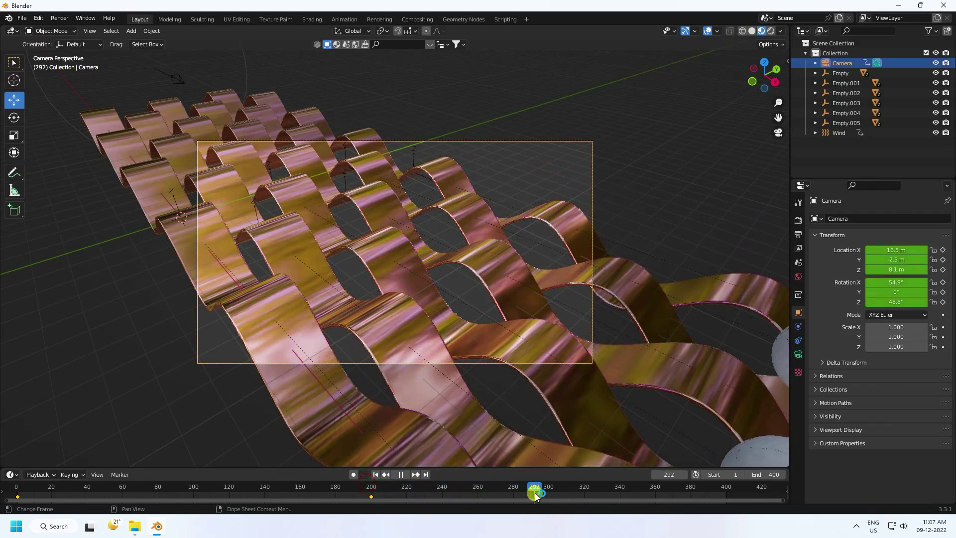
drag(898, 244, 495, 414)
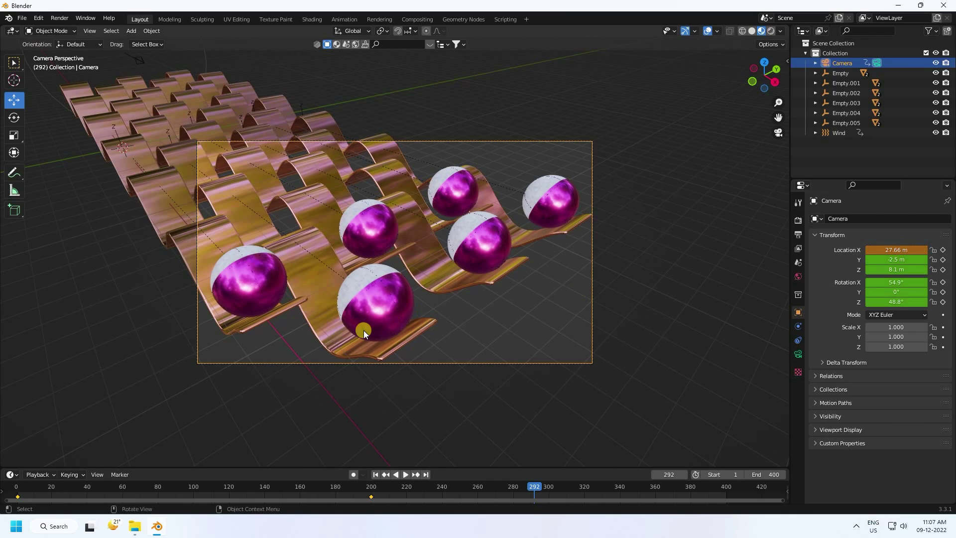
key(i)
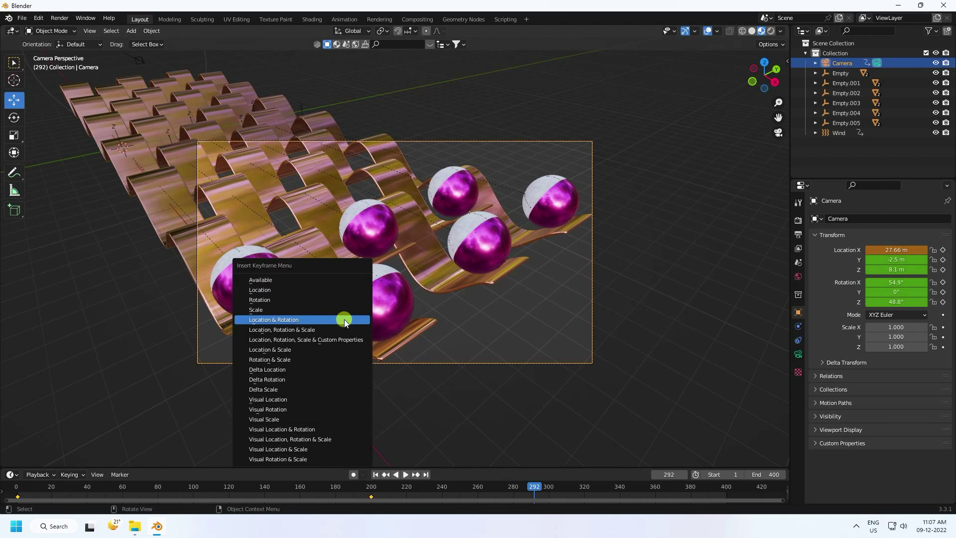
click(344, 319)
Play the camera animation from frame 1 to check how it follows the spheres, stop it and return to frame 1
click(376, 475)
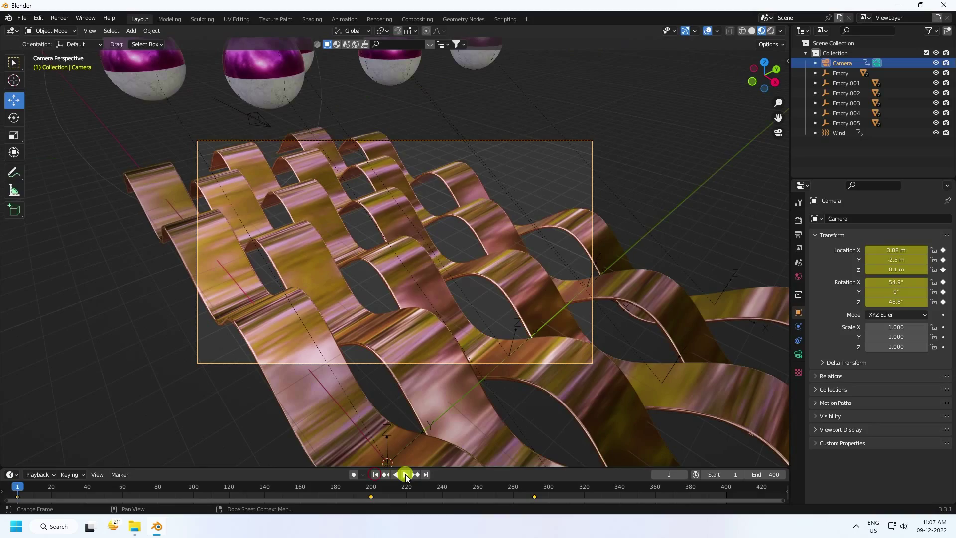
click(406, 474)
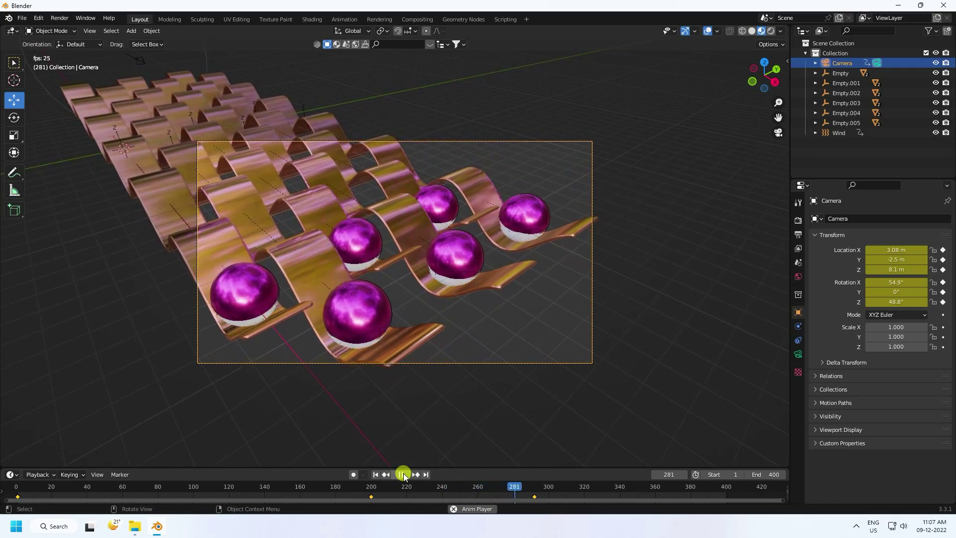
click(404, 473)
click(375, 475)
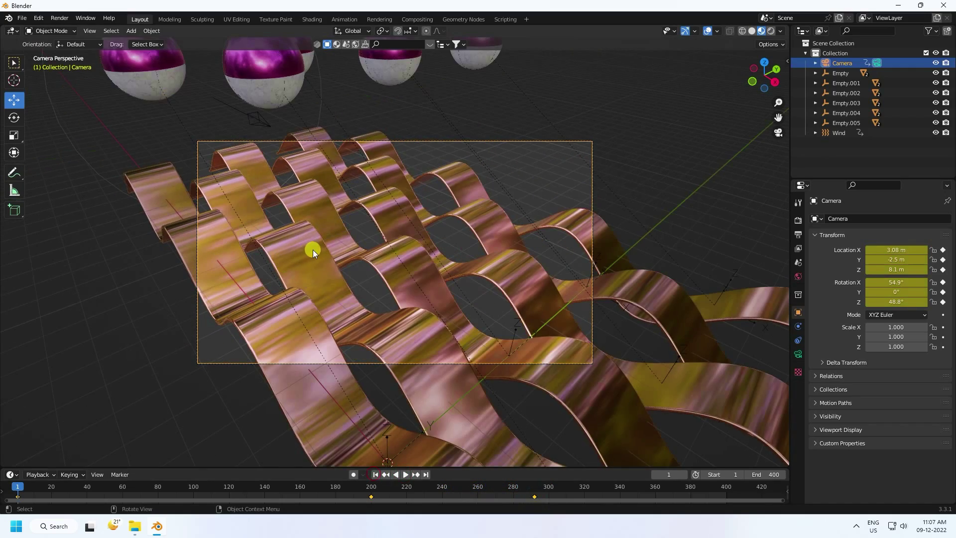
Leave the camera view and assign an Environment Texture to the world background color
key(KP_0)
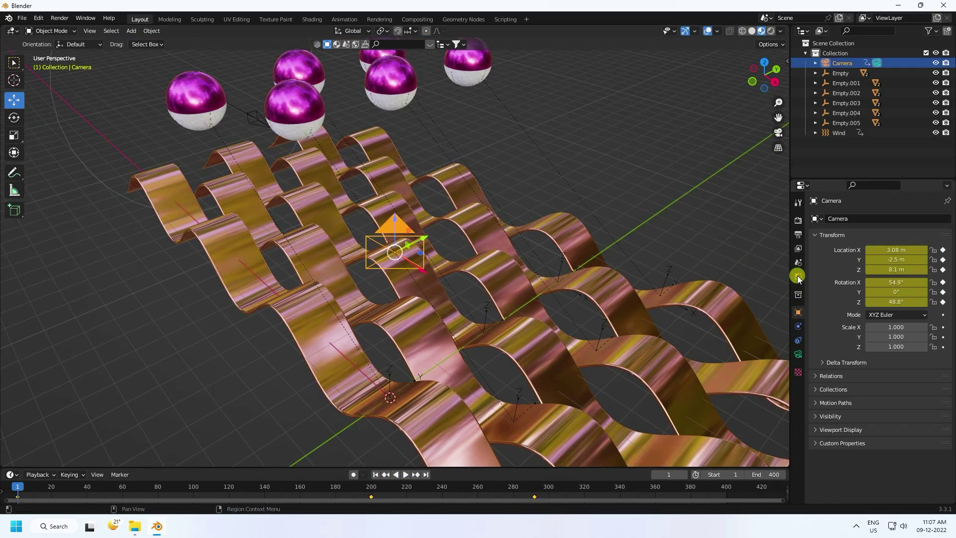
click(798, 277)
click(870, 286)
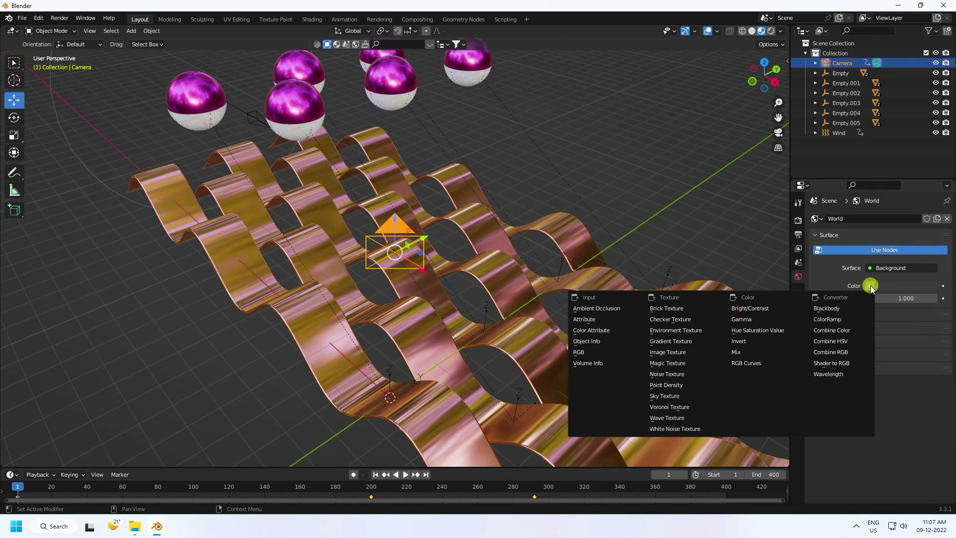
click(663, 332)
Load artist_workshop_4k (1).exr from the desktop's Loop folder as the world's environment image
click(922, 298)
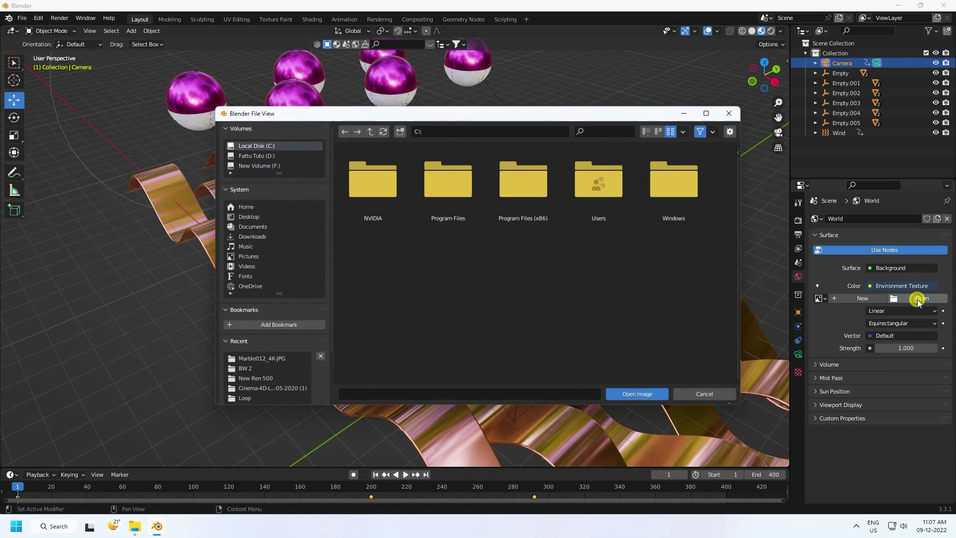
click(246, 218)
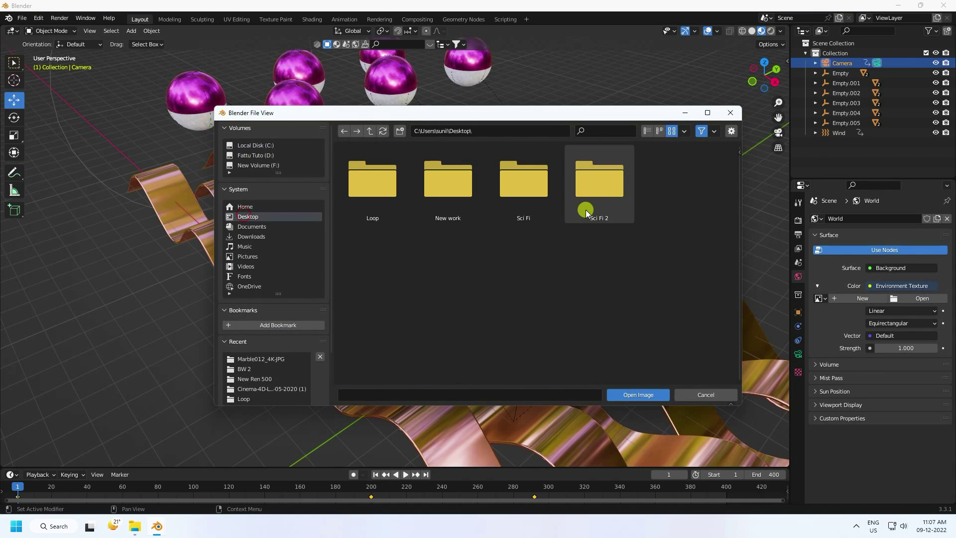
double_click(388, 202)
double_click(661, 208)
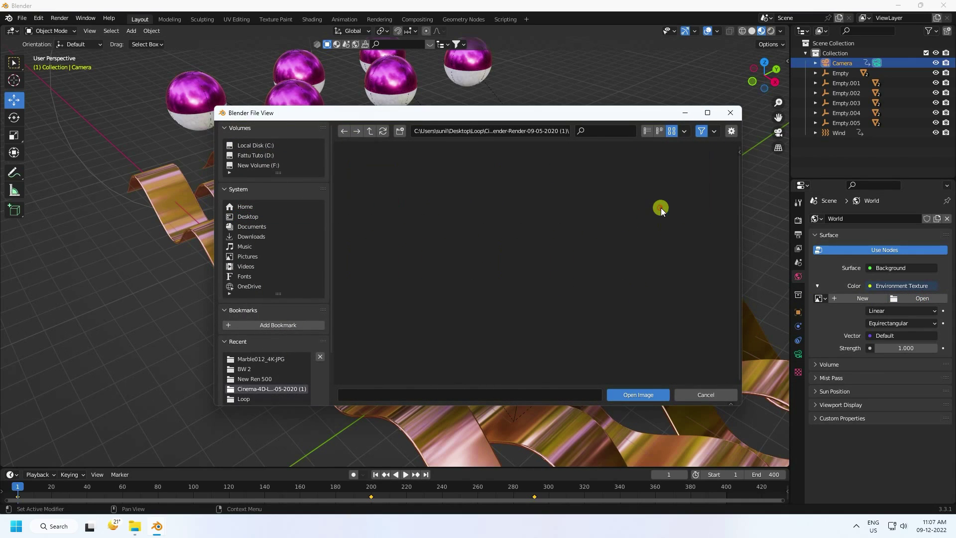
click(449, 190)
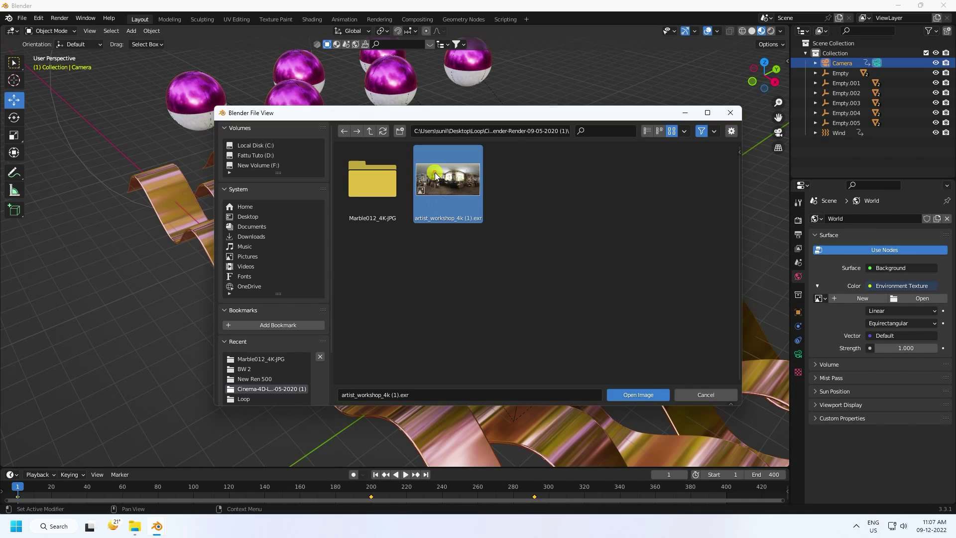
click(617, 394)
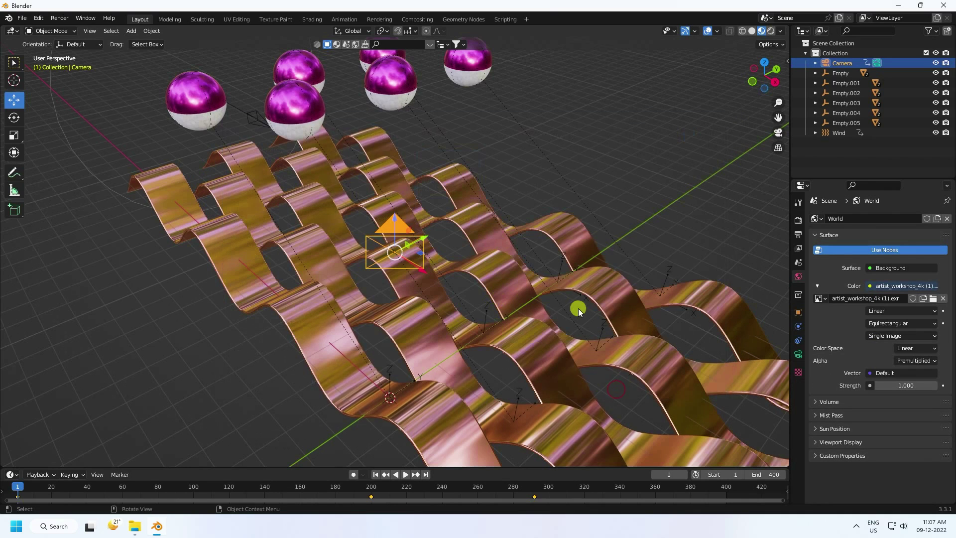
Add a plane mesh and lower it beneath the wave strips as a floor
click(130, 32)
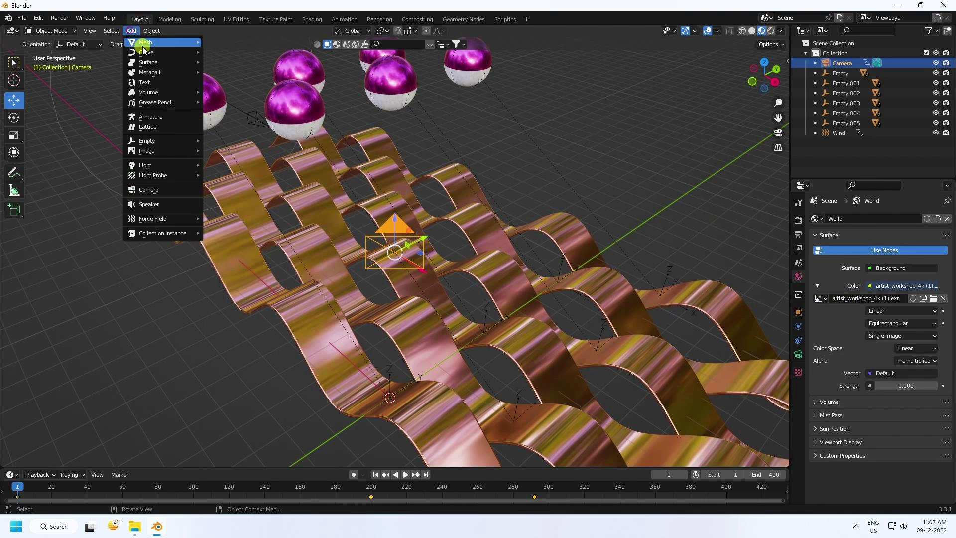
mouse_move(149, 41)
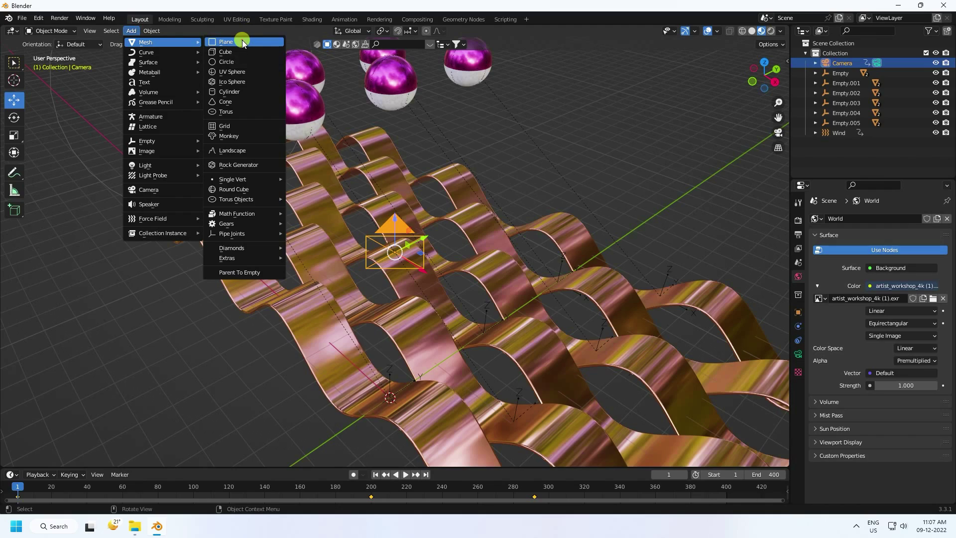
click(226, 42)
middle_drag(461, 253, 443, 296)
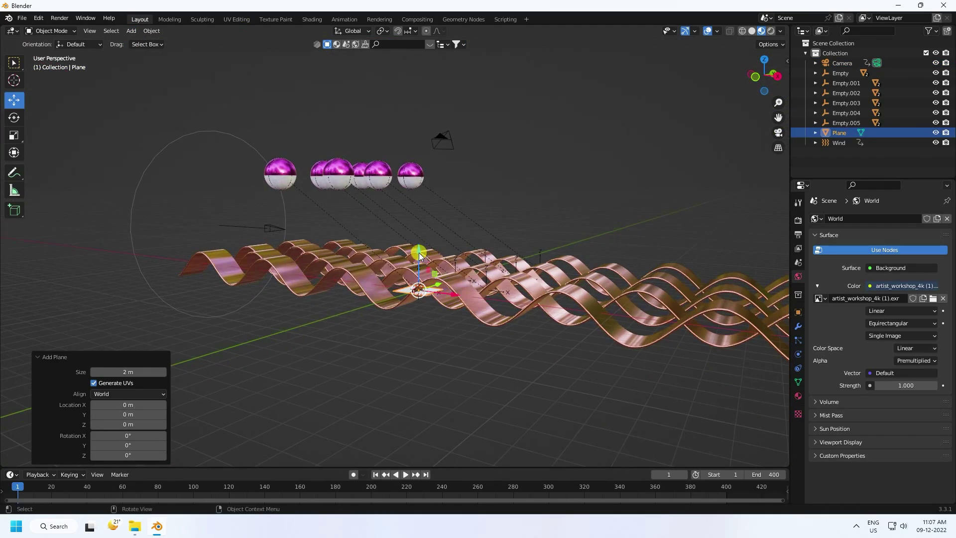
drag(420, 253, 419, 333)
Scale the floor plane up in stages until it extends well beyond all the wave strips, with the final scaling about 2.66
key(s)
click(572, 225)
middle_drag(572, 224, 420, 298)
key(s)
click(597, 247)
scroll(455, 262, down, 4)
key(s)
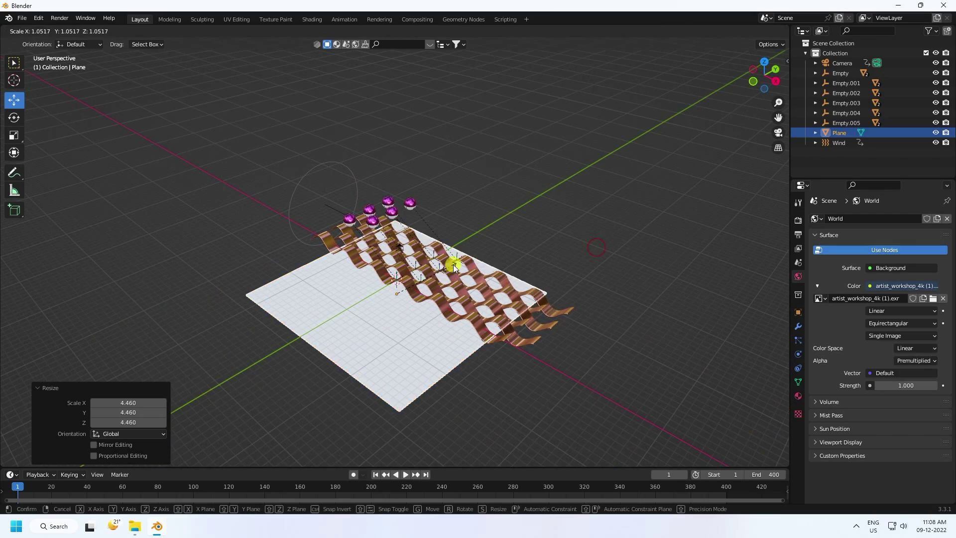
click(549, 208)
Move the floor plane about 10.6 m along the Y axis
middle_drag(534, 214, 442, 228)
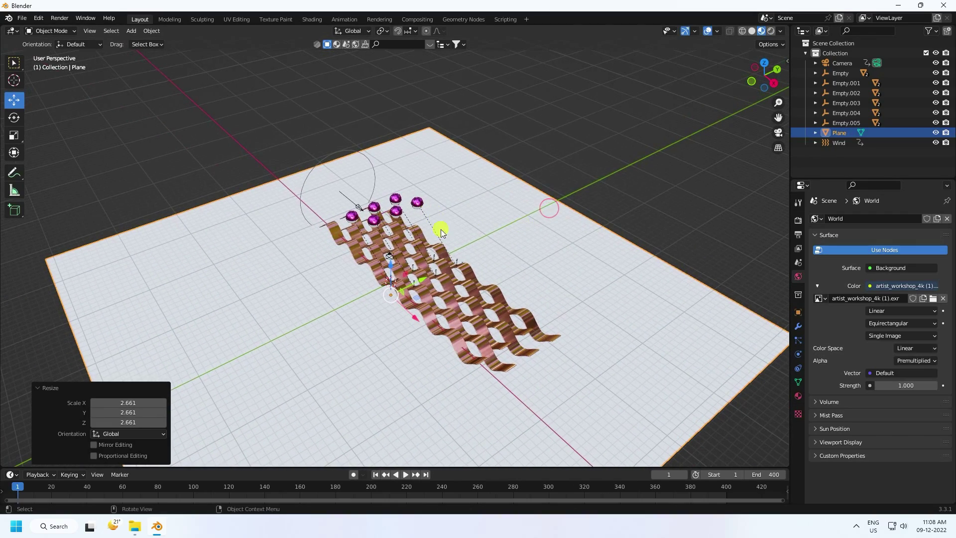
key(g)
key(y)
click(473, 244)
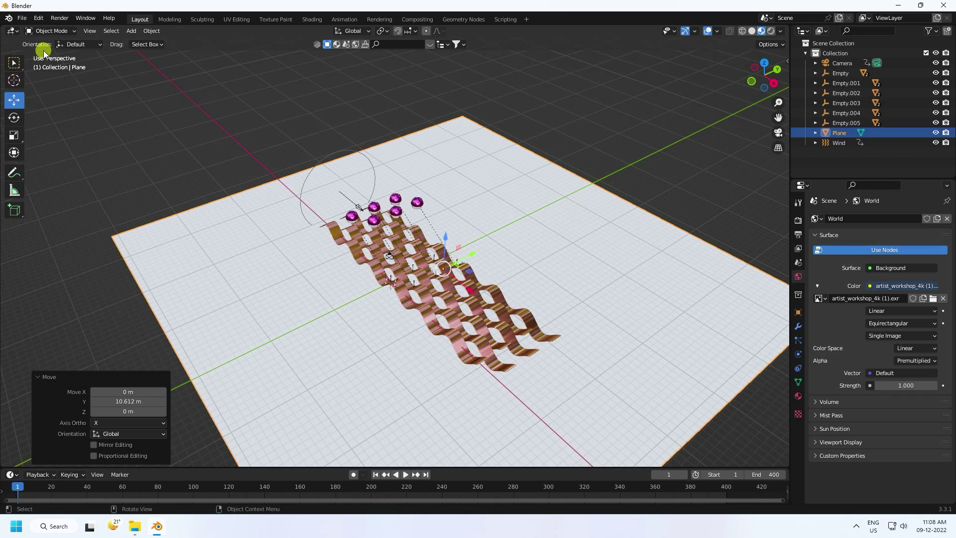
In Edit Mode, extrude the floor plane's far edge behind the strips upward about 30.5 m along Z to form a backdrop wall
click(50, 31)
click(46, 44)
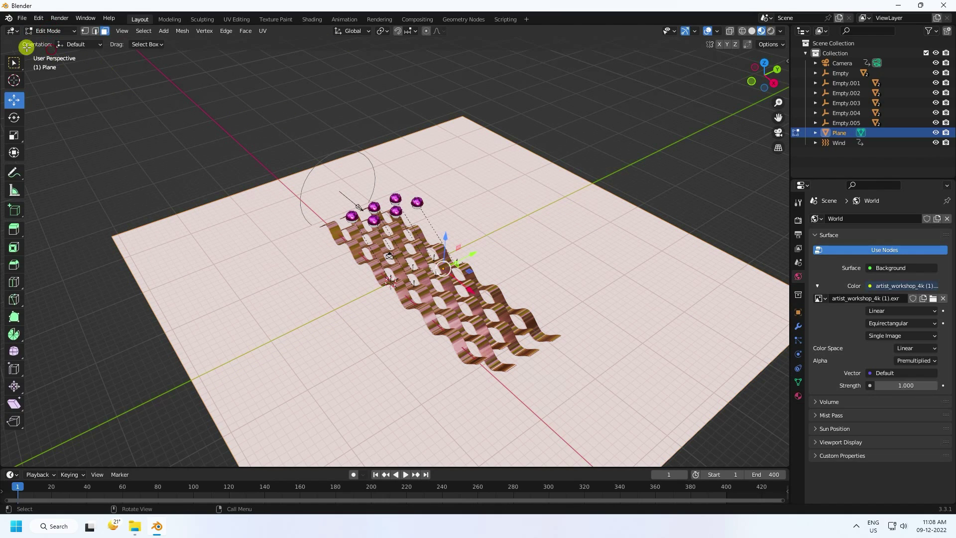
click(95, 31)
click(550, 164)
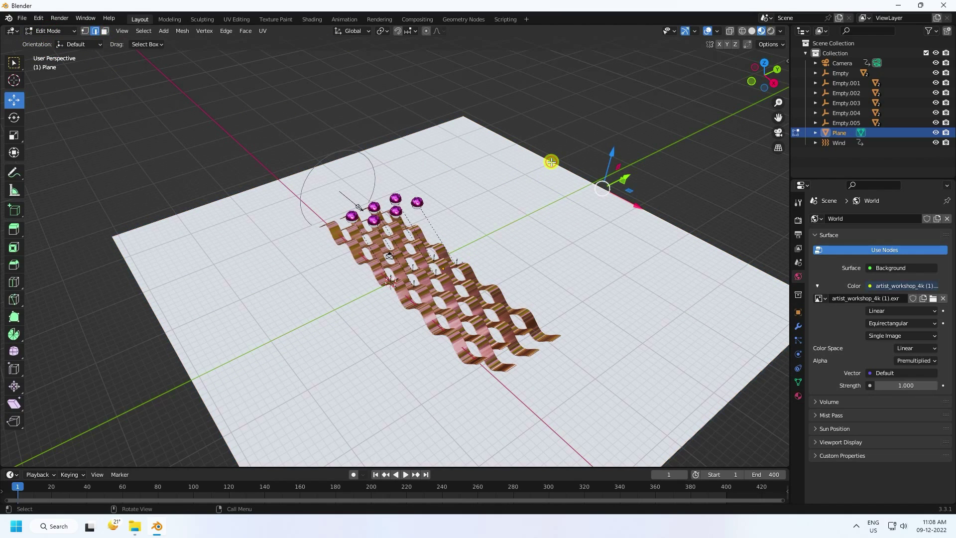
key(e)
key(z)
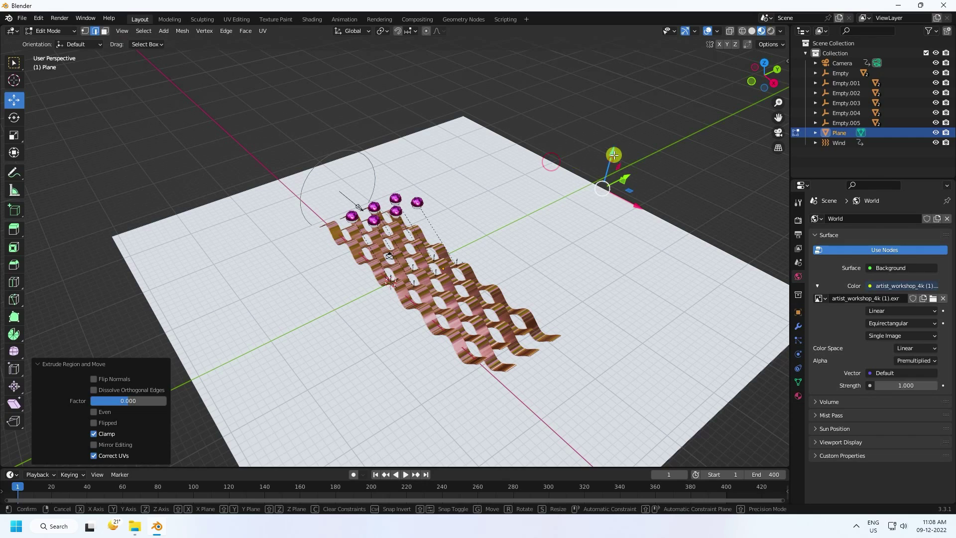
click(682, 435)
Raise the top edge of the backdrop wall by about 10.84 m along Z
middle_drag(640, 417, 323, 425)
scroll(304, 426, down, 4)
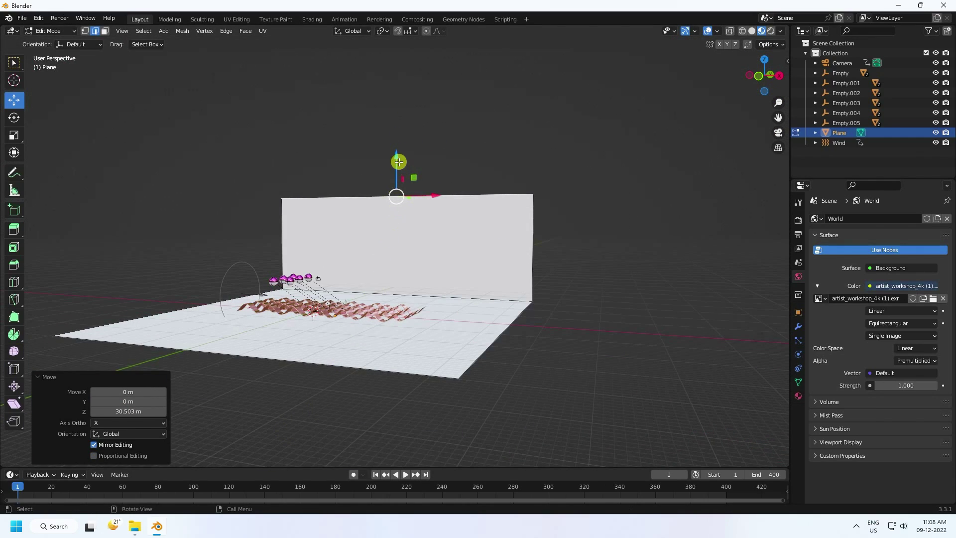
mouse_move(399, 162)
mouse_down()
mouse_move(399, 124)
mouse_move(395, 149)
mouse_up()
middle_drag(395, 149, 341, 224)
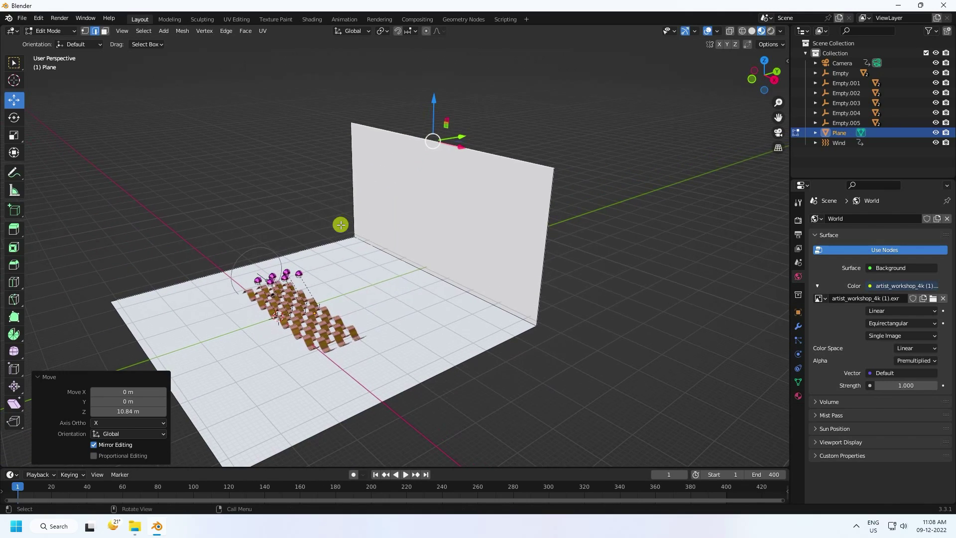
Add a Bevel modifier to the backdrop plane with amount 0.2 m and 40 segments, and return to Object Mode
click(424, 271)
click(805, 329)
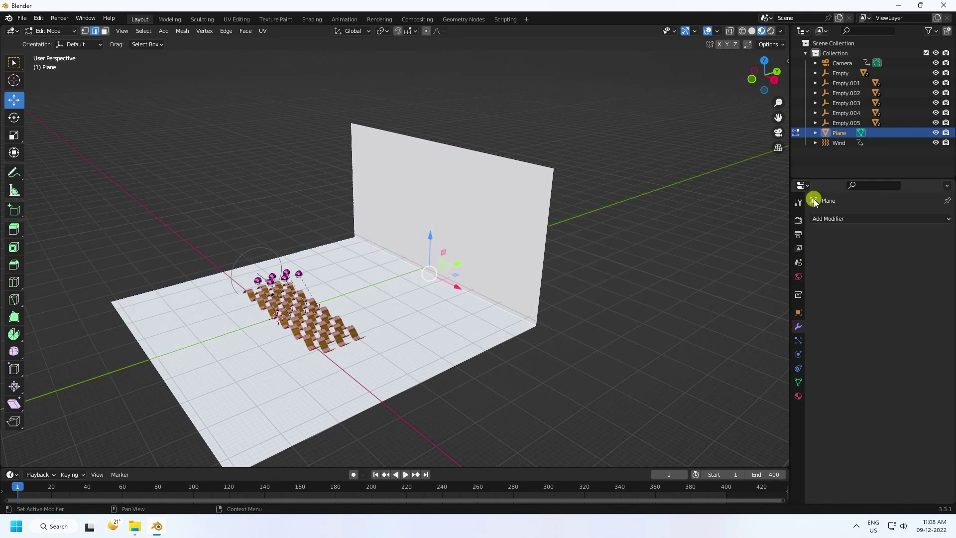
click(822, 218)
click(743, 260)
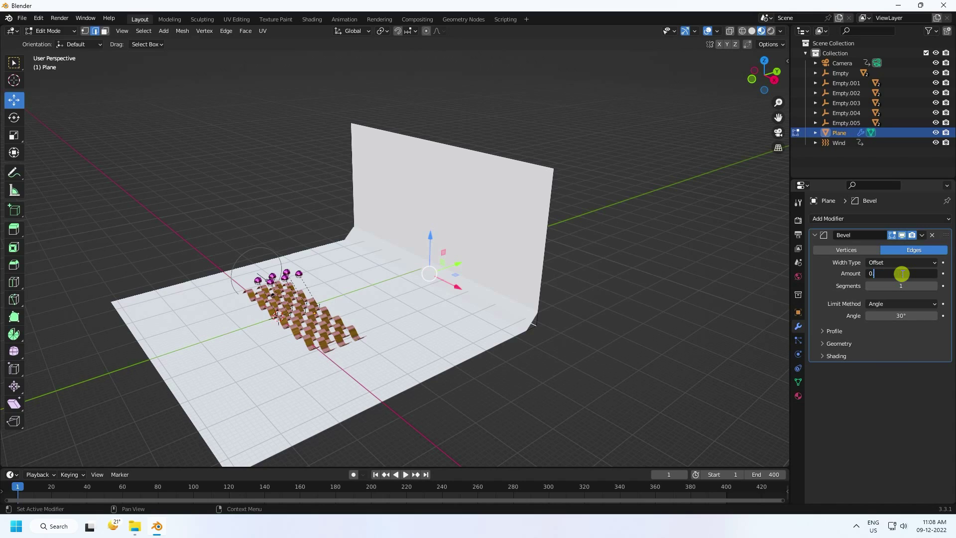
key(Return)
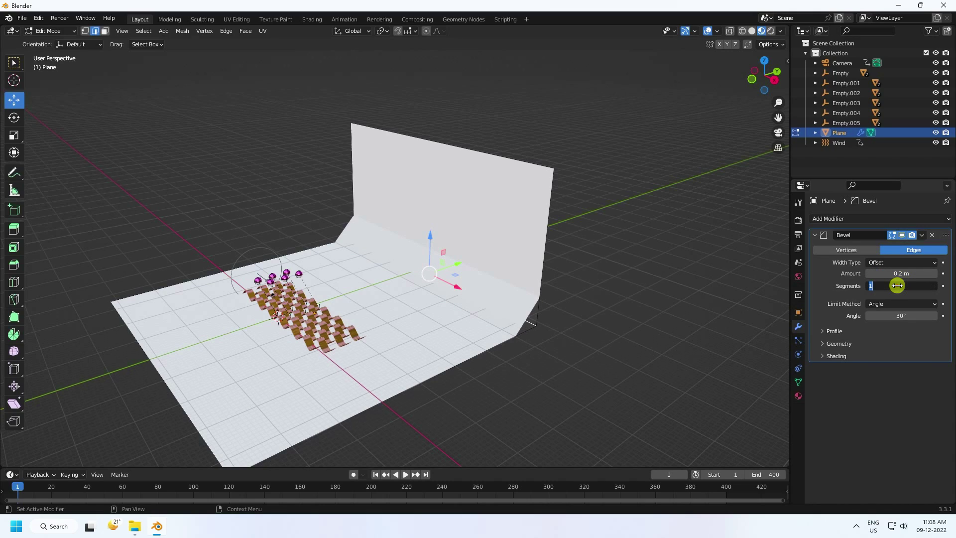
key(Return)
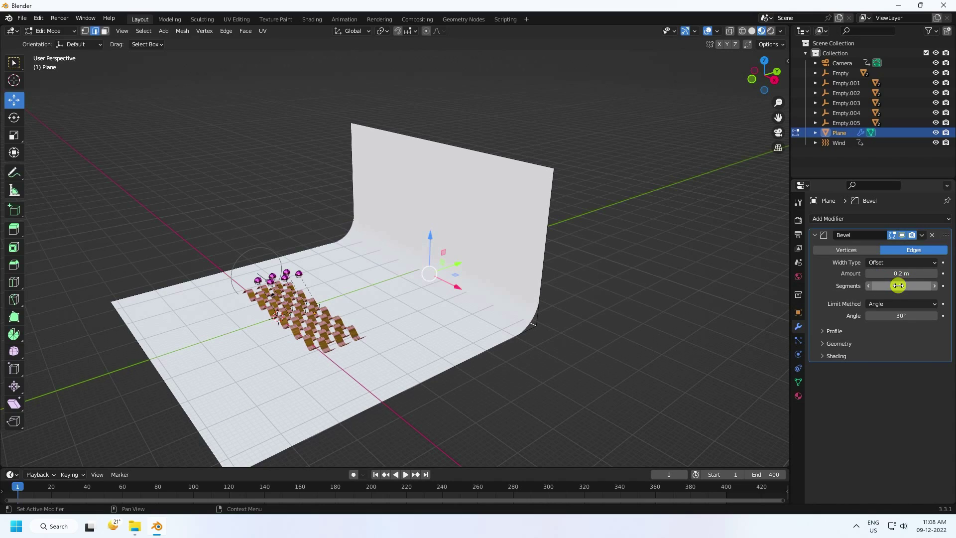
click(45, 31)
click(52, 44)
scroll(353, 270, up, 1)
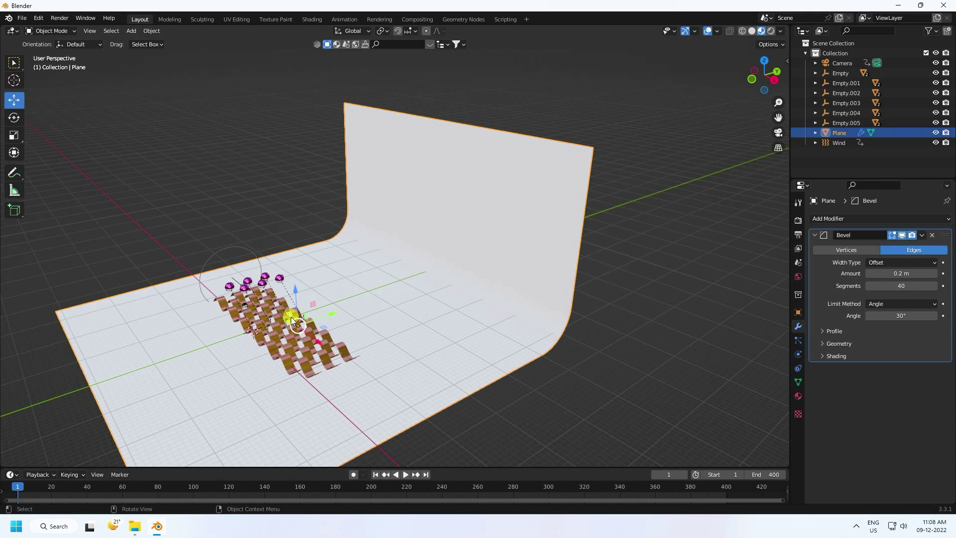
middle_drag(291, 317, 264, 300)
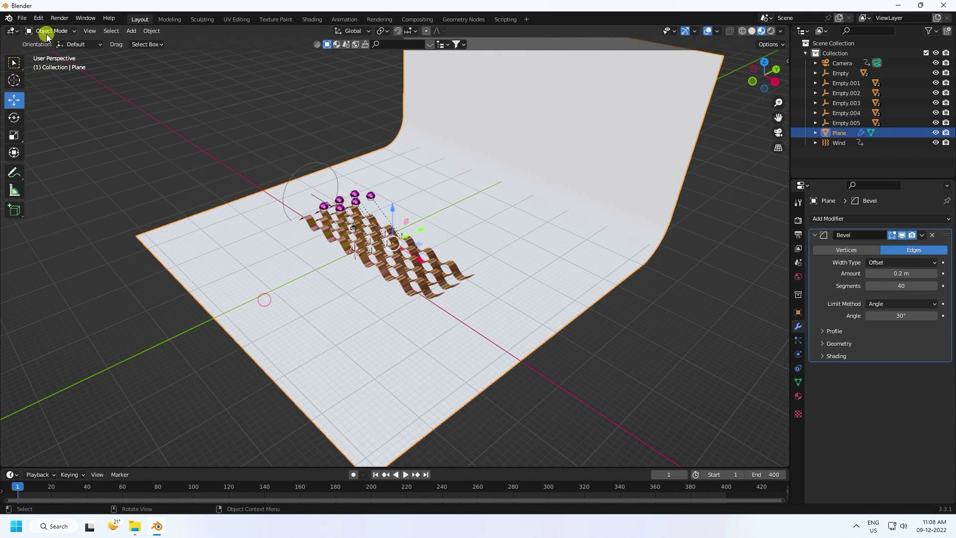
Append the BG material from the saved material file and assign it to the backdrop plane
click(21, 18)
click(38, 130)
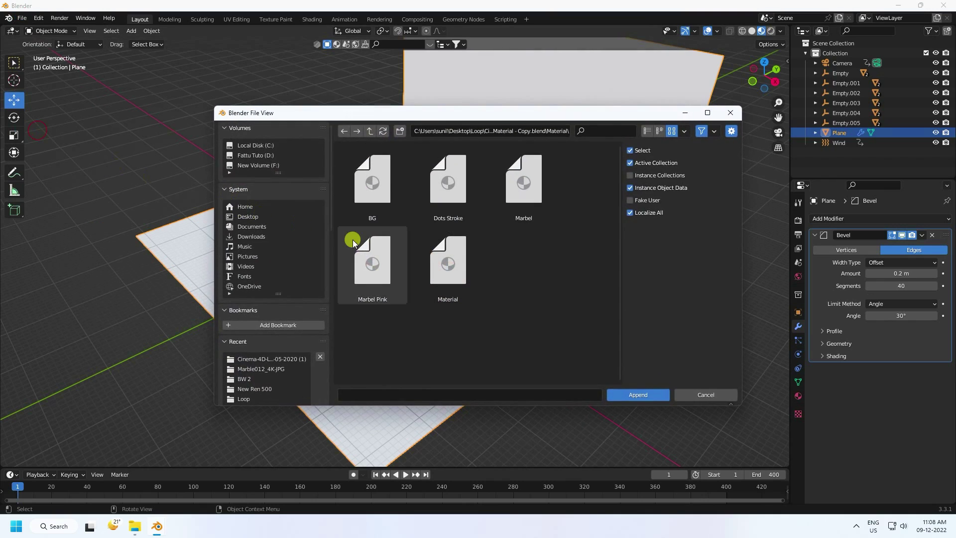
double_click(363, 188)
click(797, 397)
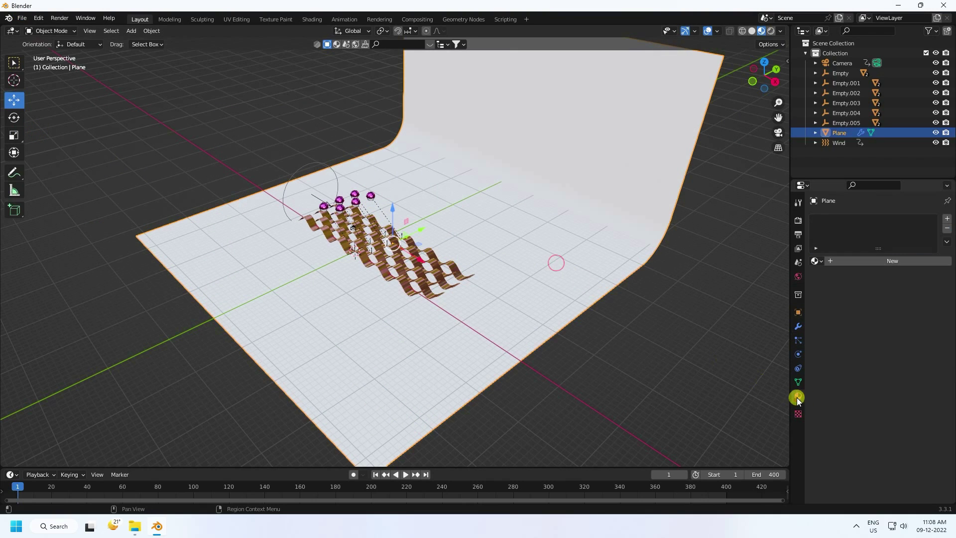
click(818, 262)
click(825, 274)
Move the backdrop plane about -10.58 m along the Y axis
scroll(361, 235, up, 2)
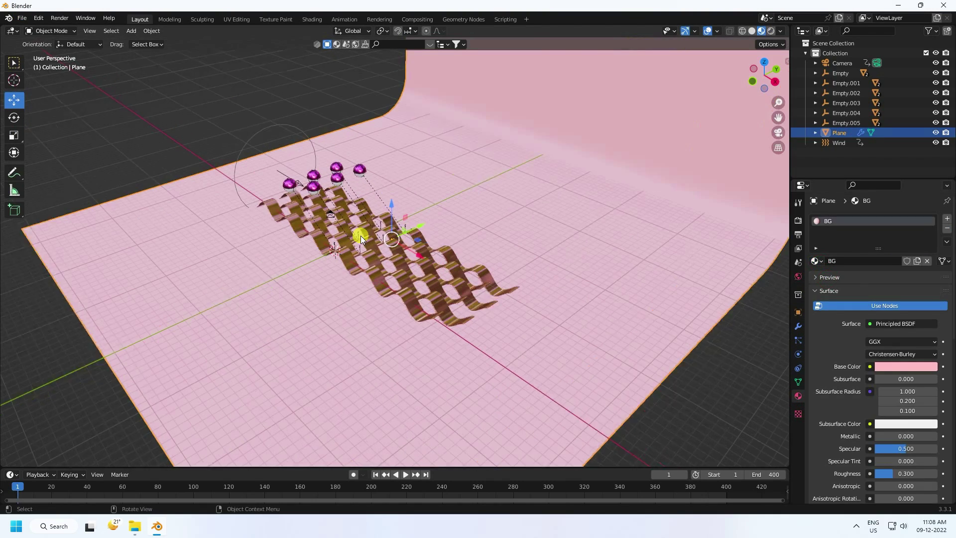
scroll(361, 235, up, 1)
drag(420, 222, 302, 204)
middle_drag(336, 214, 363, 224)
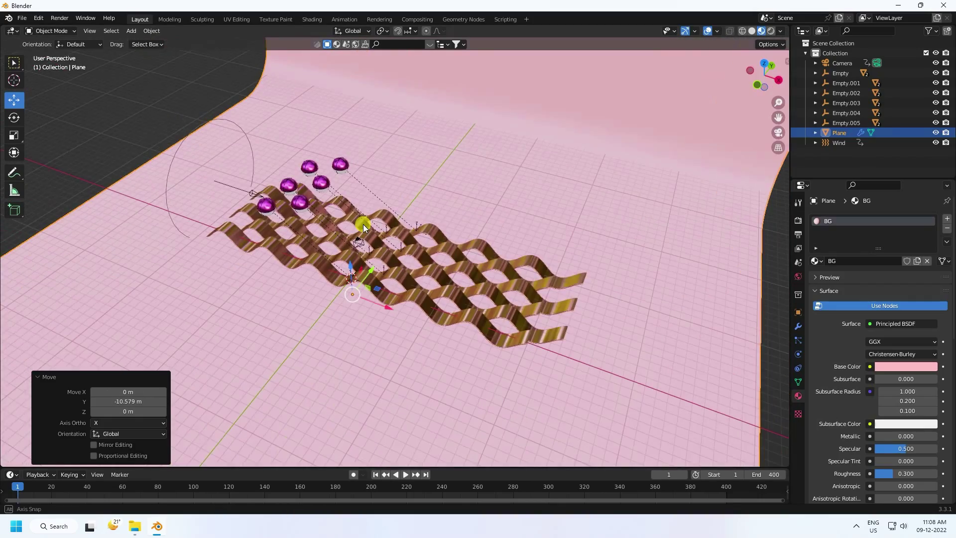
Play the animation through the camera to check the backdrop, stopping at frame 52
key(KP_0)
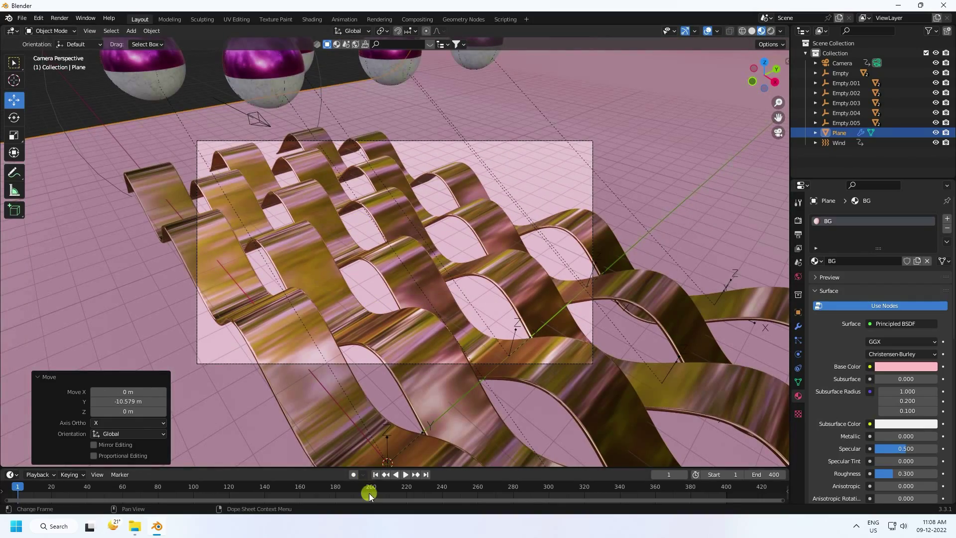
click(385, 476)
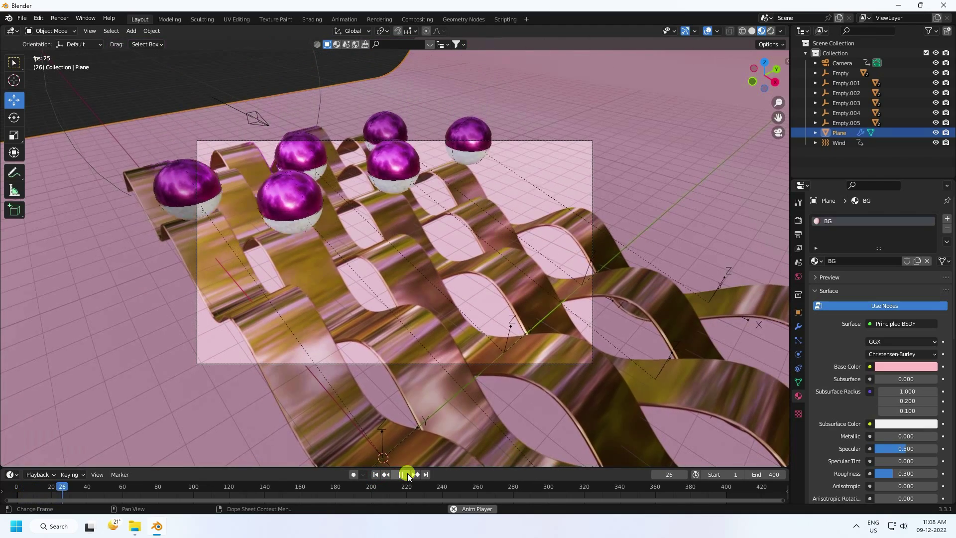
click(407, 476)
Add an area light, raise it above the wave strips and shift it about 3.29 m along Y
click(131, 31)
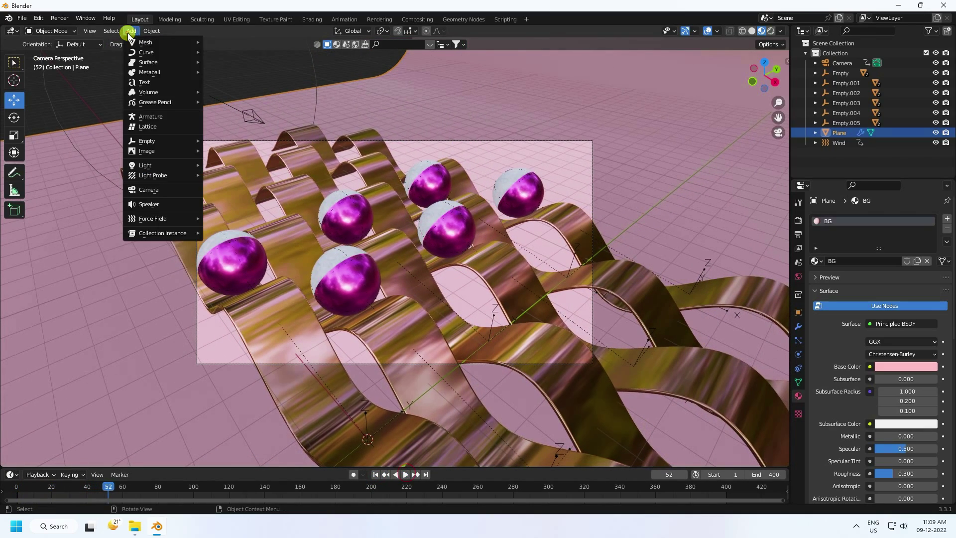
mouse_move(163, 160)
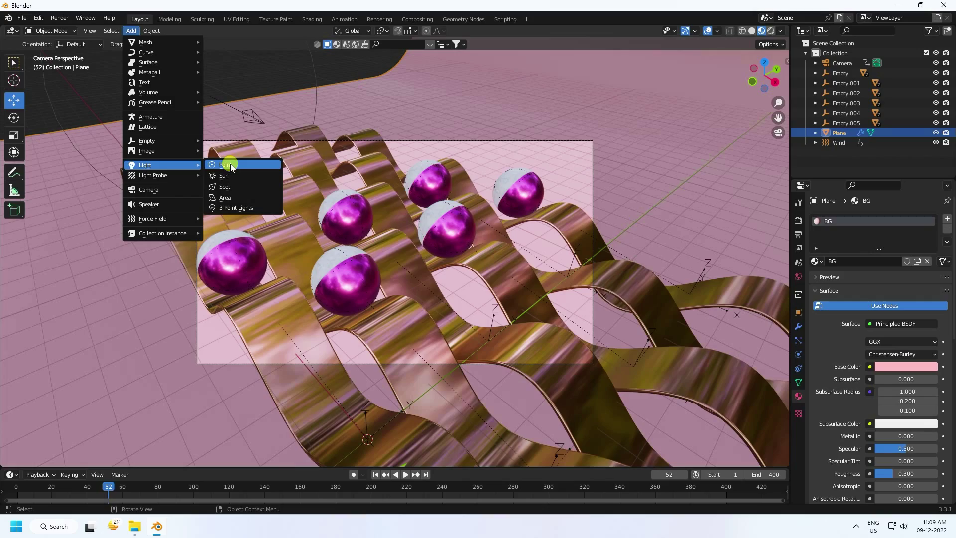
click(237, 197)
key(KP_0)
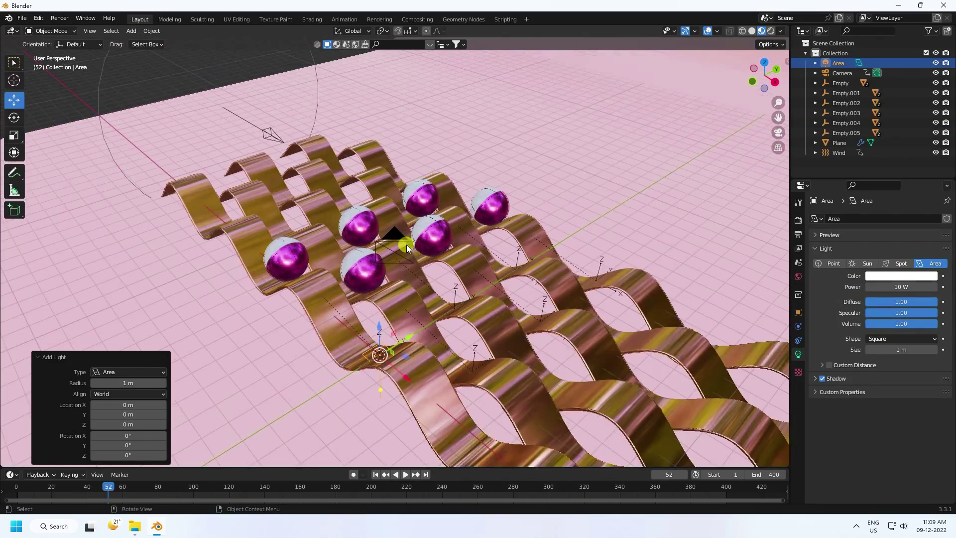
drag(384, 299, 384, 201)
middle_drag(384, 201, 358, 218)
drag(323, 152, 390, 145)
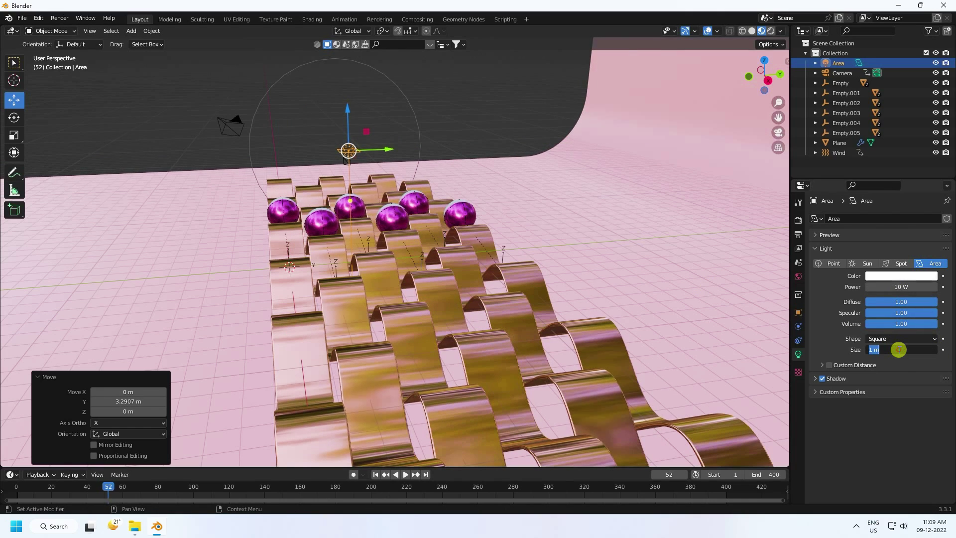
Set the area light to size 3 m and power 200 W, positioning it over the strips' starting end with a final Y move of about -1.15 m
key(Return)
middle_drag(395, 224, 405, 260)
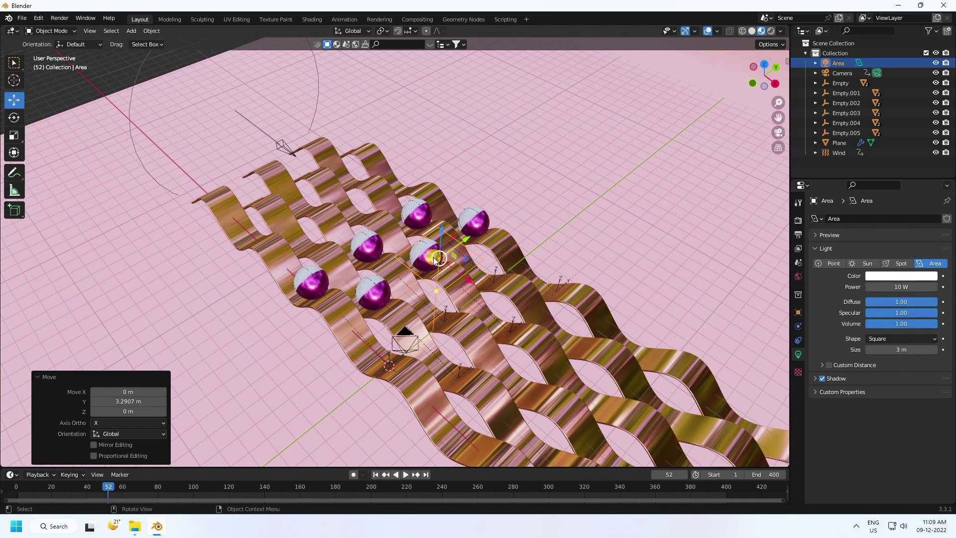
drag(472, 282, 337, 205)
middle_drag(338, 205, 345, 165)
drag(344, 166, 323, 172)
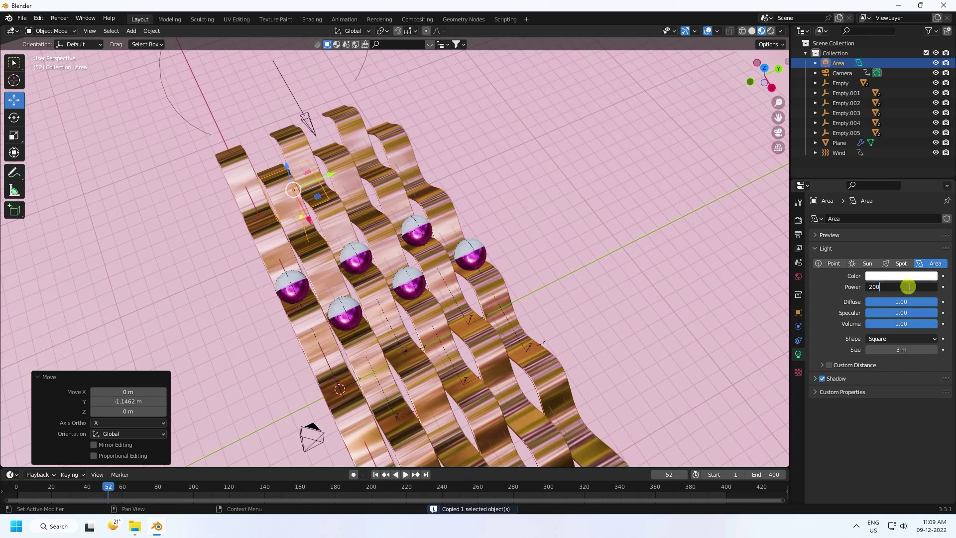
key(Return)
Paste a copy of the area light and move it about 5.59 m along Y
key(ctrl+v)
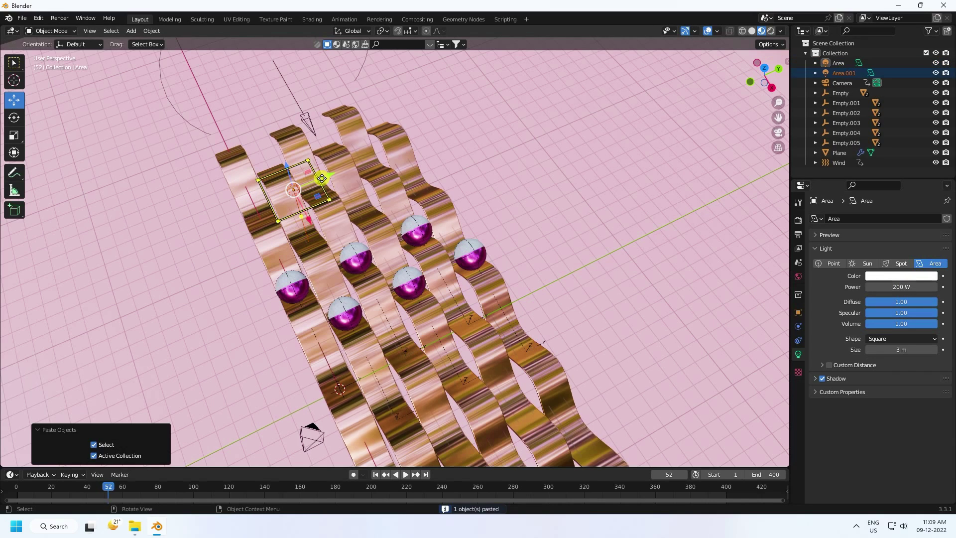
key(g)
click(421, 152)
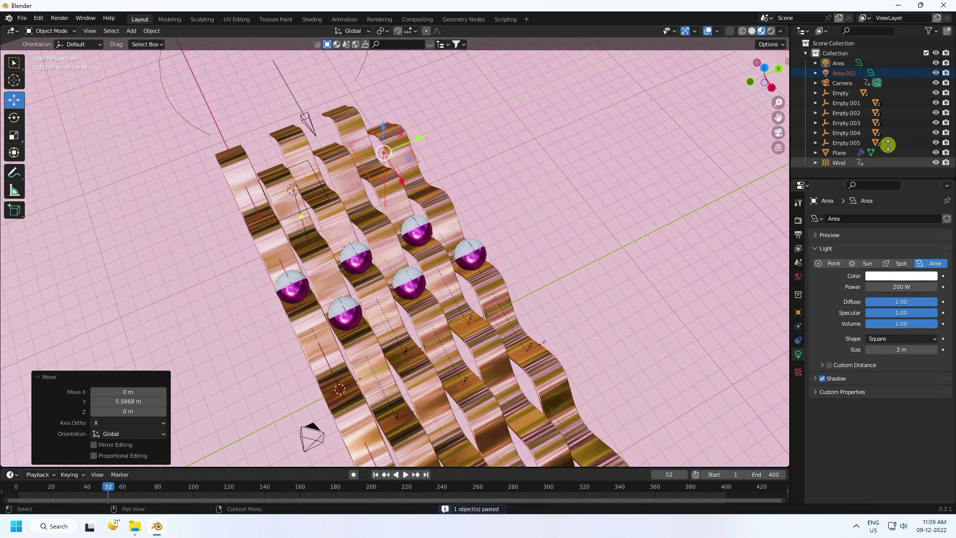
Duplicate both area lights and move the new pair along positive X to above the middle of the wave strips
click(842, 74)
shift+click(841, 63)
middle_drag(393, 202, 471, 151)
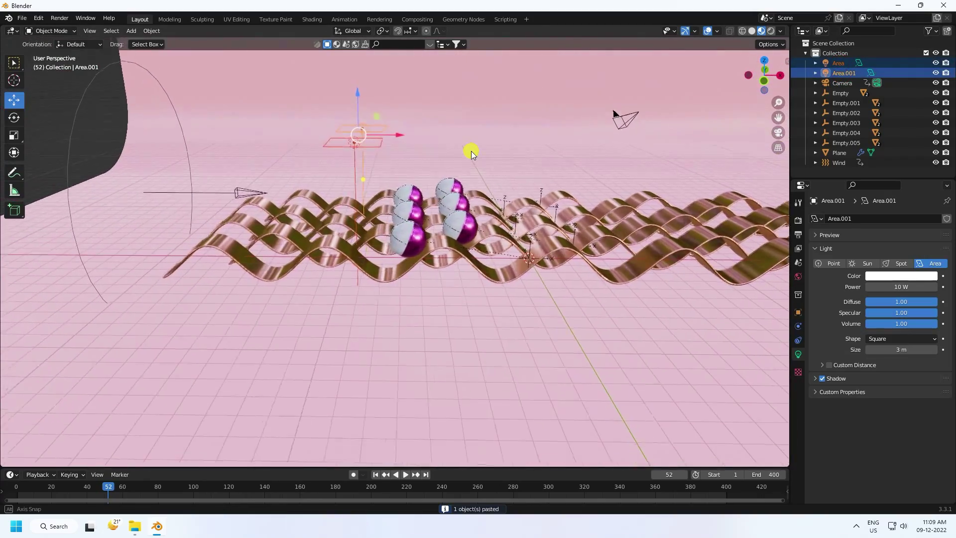
key(ctrl+c)
key(ctrl+v)
key(g)
key(x)
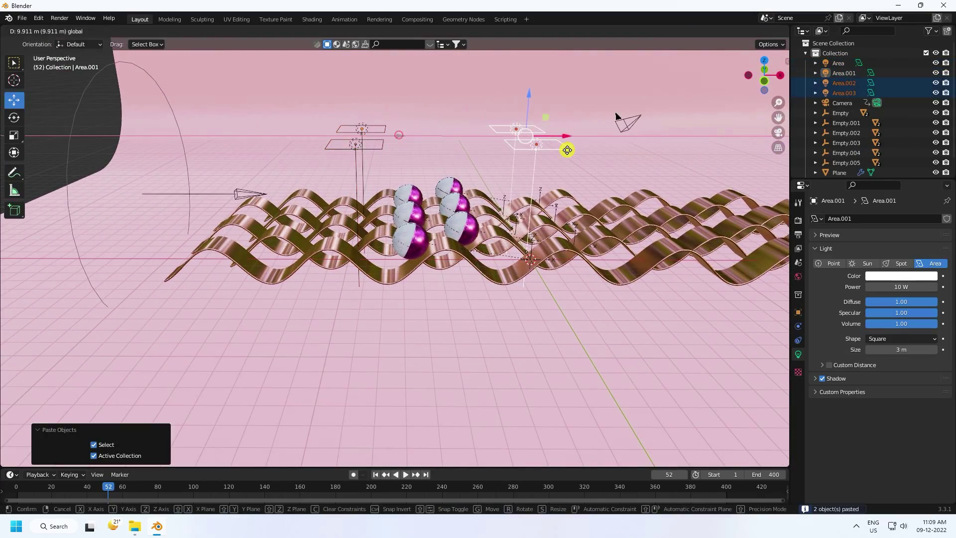
click(596, 183)
Paste another pair of area lights and move it about 13.46 m along X toward the far end of the strips
middle_drag(595, 183, 416, 210)
key(ctrl+v)
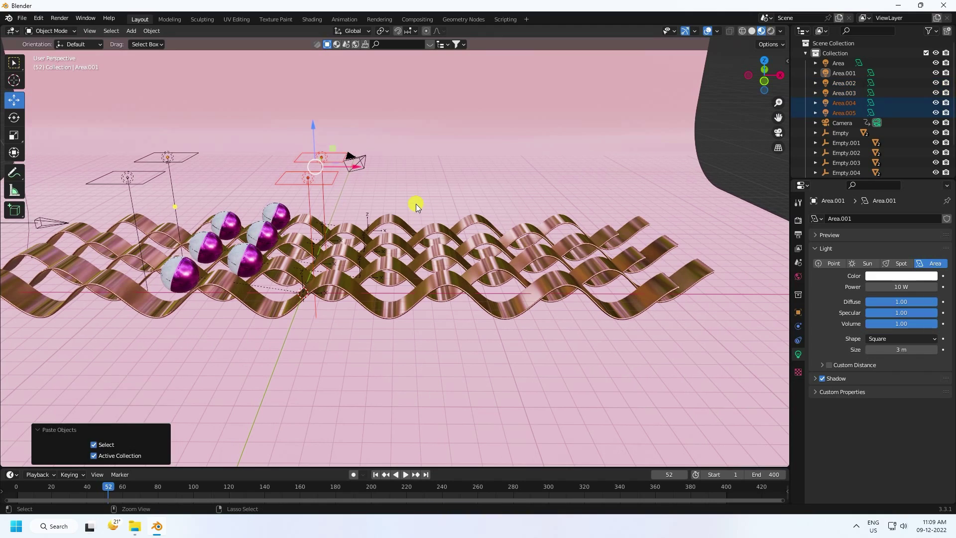
key(g)
key(x)
click(582, 205)
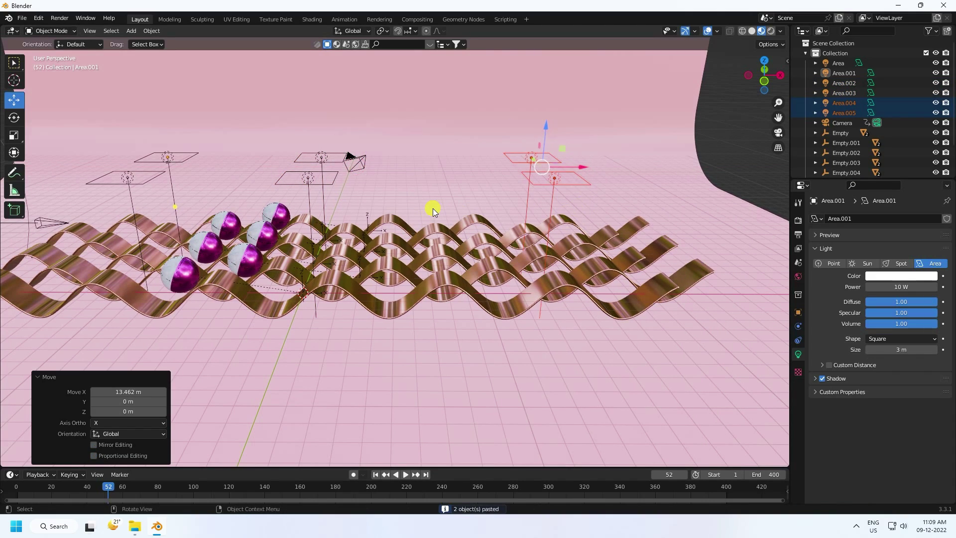
From the camera view, switch rendering to Cycles on GPU Compute with max samples of 32 for the viewport and 84 for renders
key(KP_0)
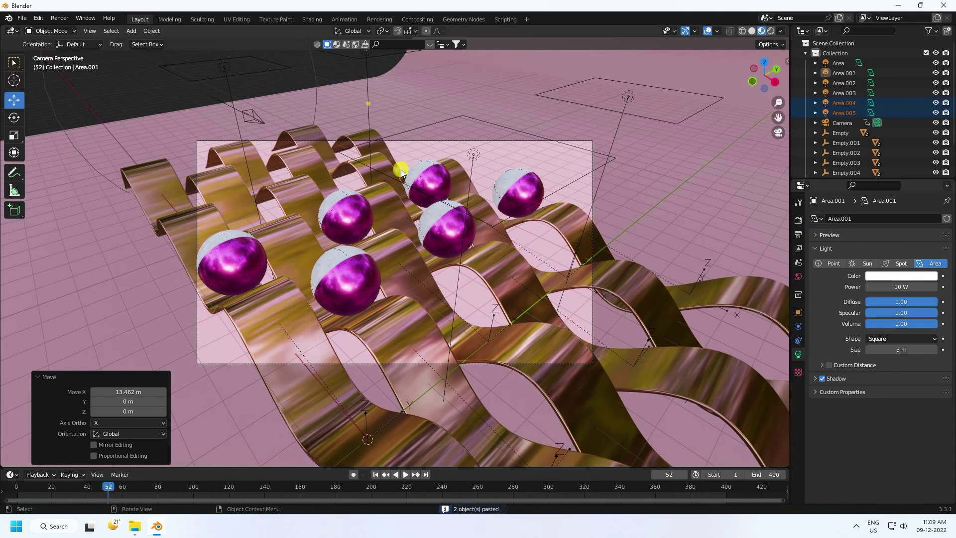
click(798, 222)
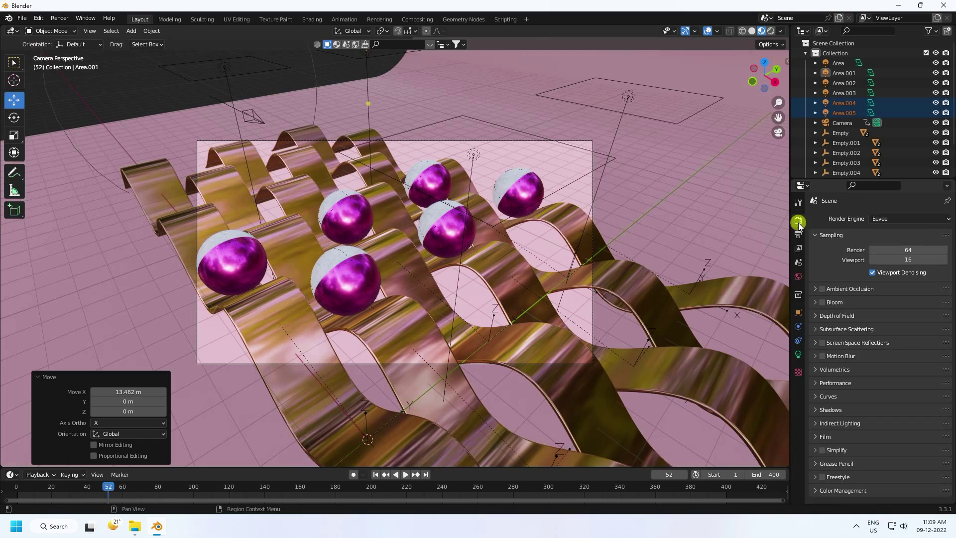
click(893, 219)
click(880, 252)
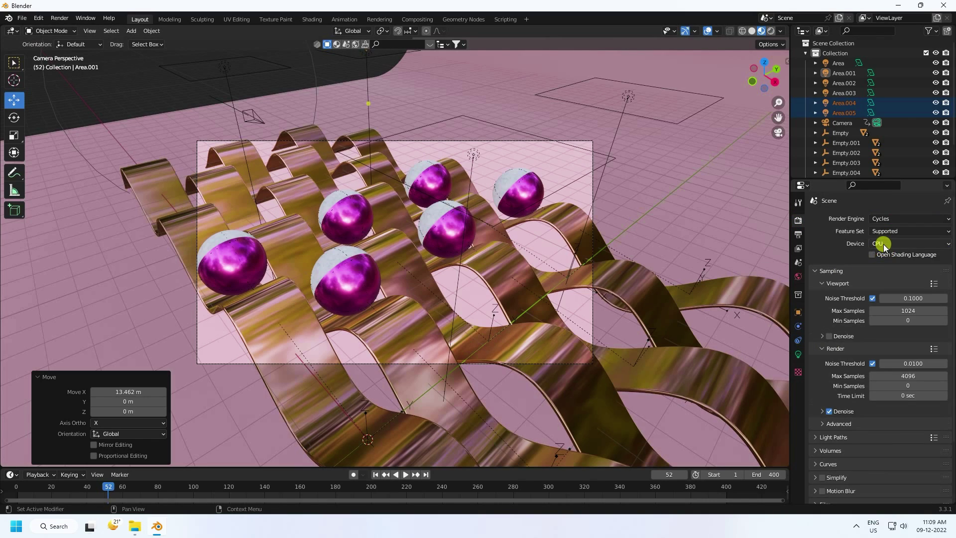
click(884, 244)
click(888, 270)
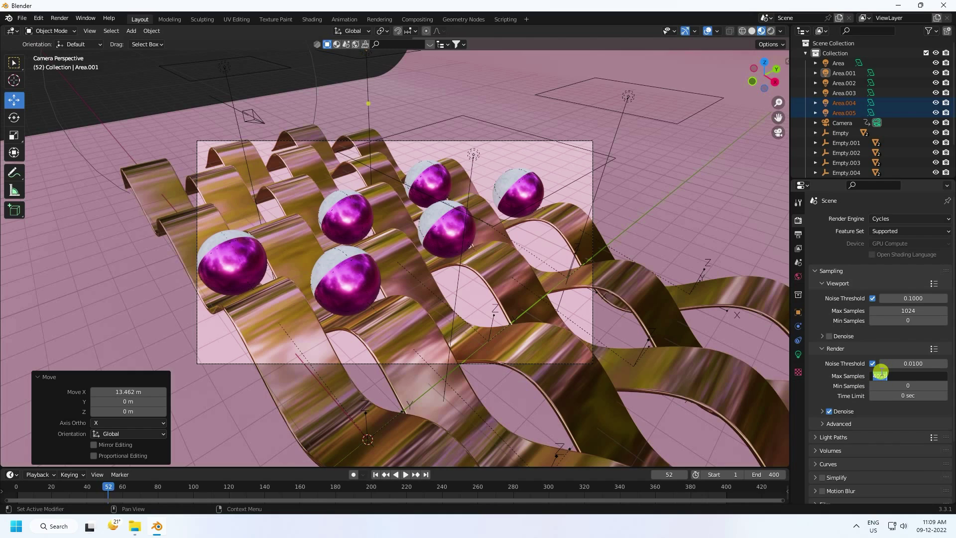
click(910, 311)
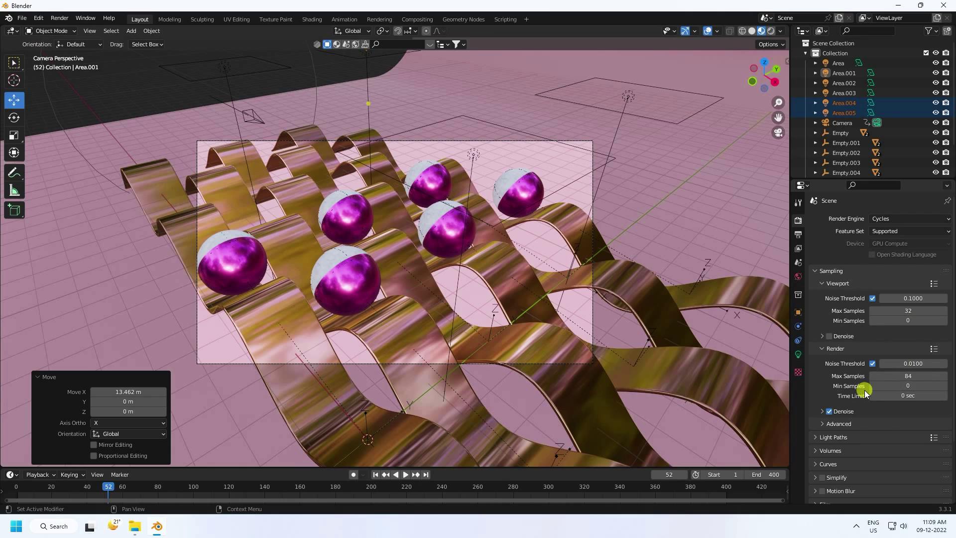
Save the project to the Desktop as ffgfgg.blend
click(22, 19)
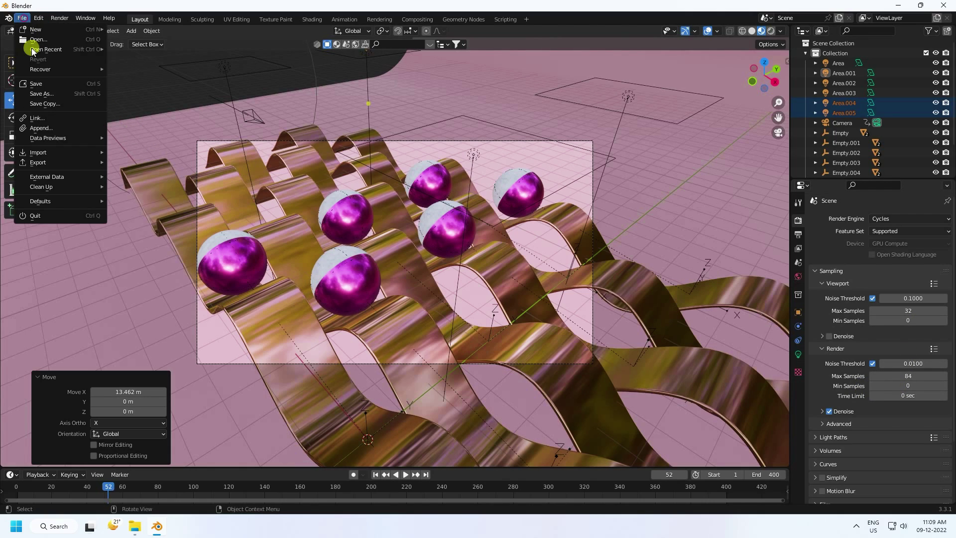
click(40, 83)
click(254, 218)
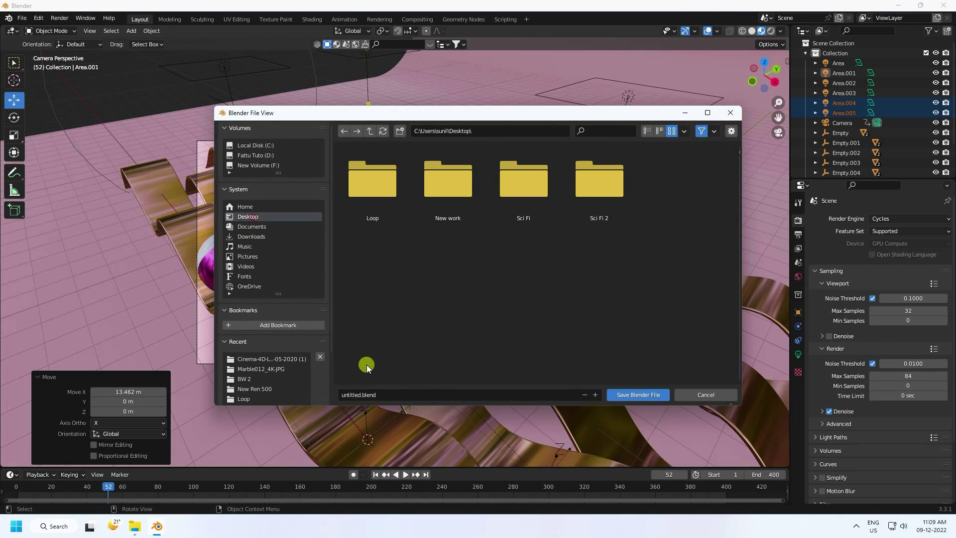
click(384, 395)
text(ffgfgg)
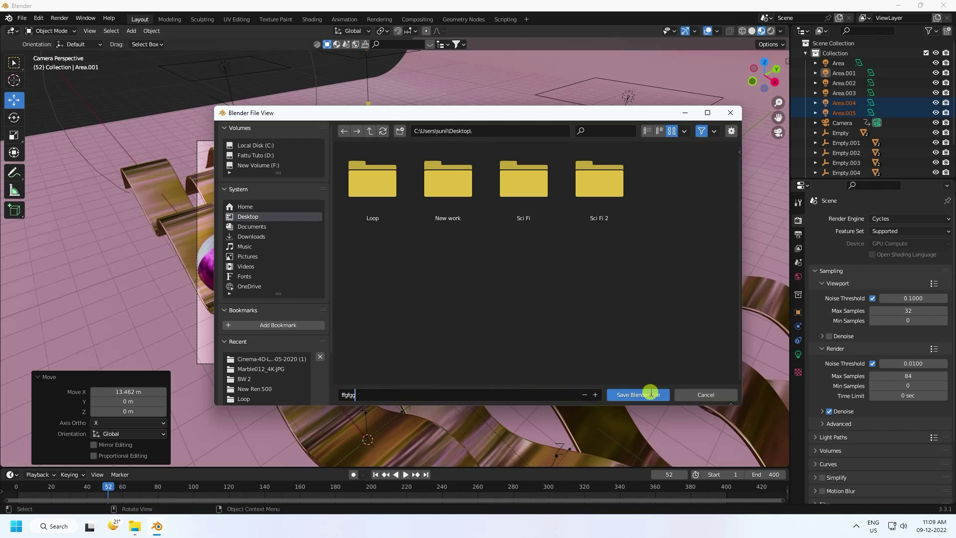
click(639, 395)
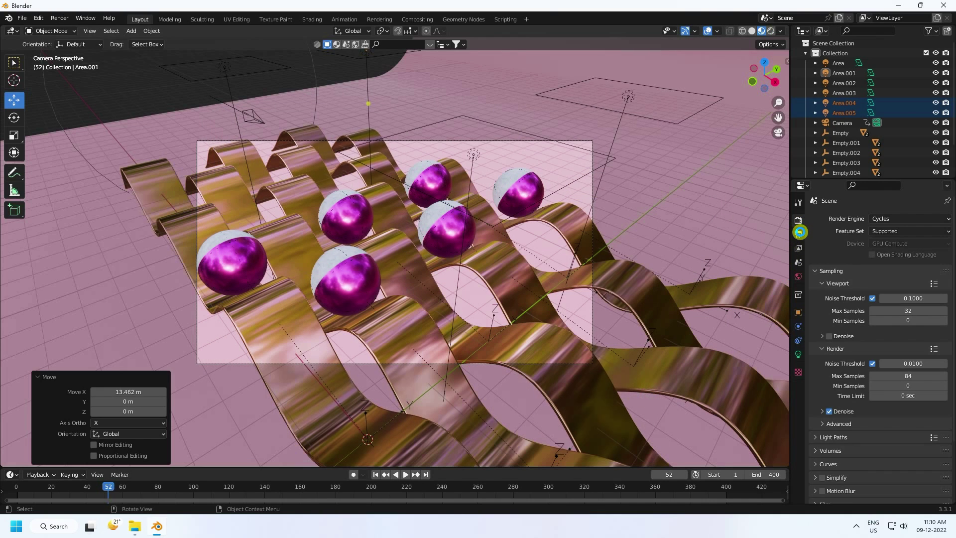
Set the output frame rate to 30 fps
click(799, 233)
click(876, 314)
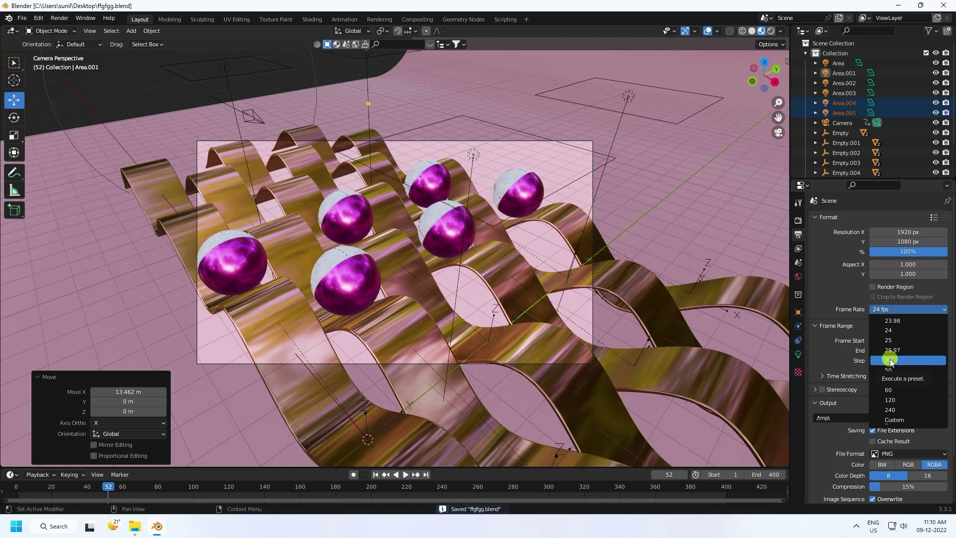
click(886, 359)
scroll(872, 363, down, 3)
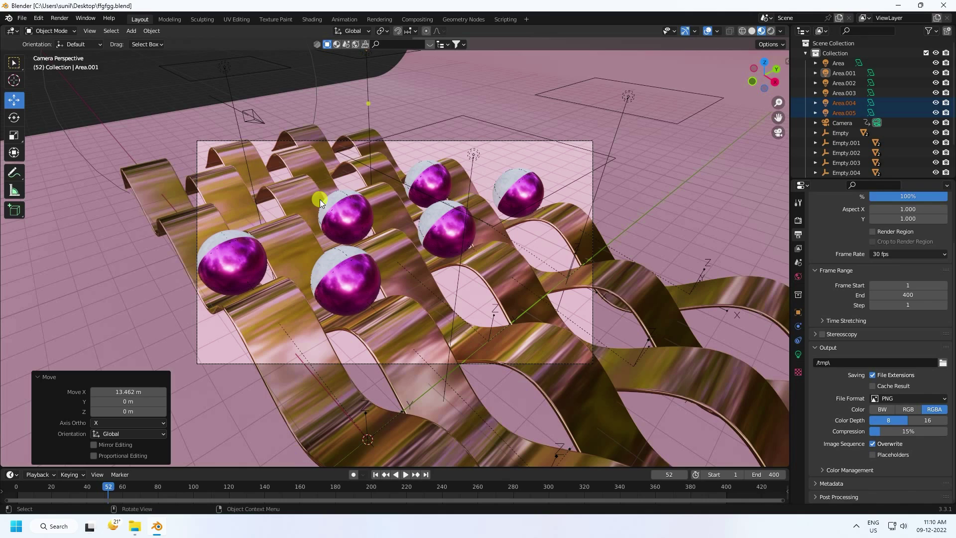
Set the render output path to a new Desktop folder named ren, with 11 as the file name
click(945, 364)
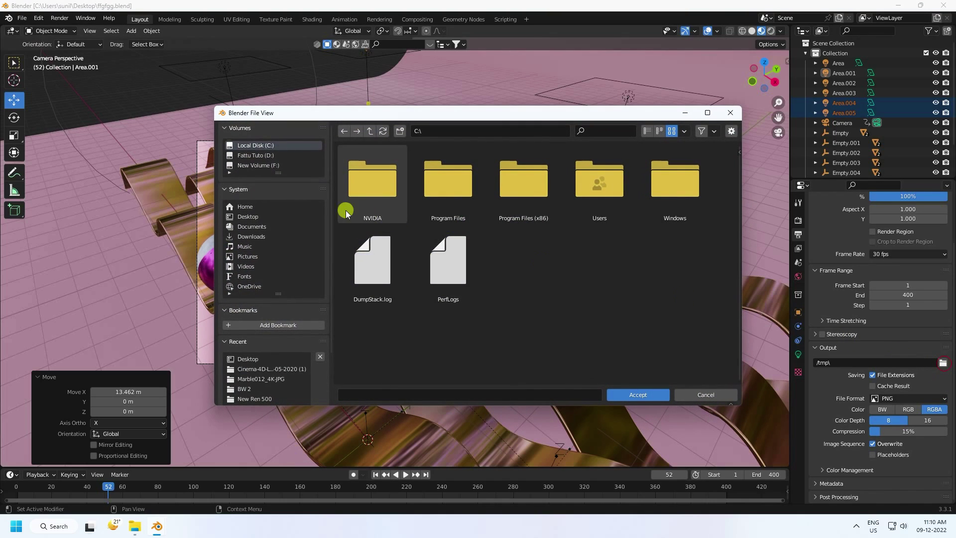
click(252, 216)
right_click(453, 267)
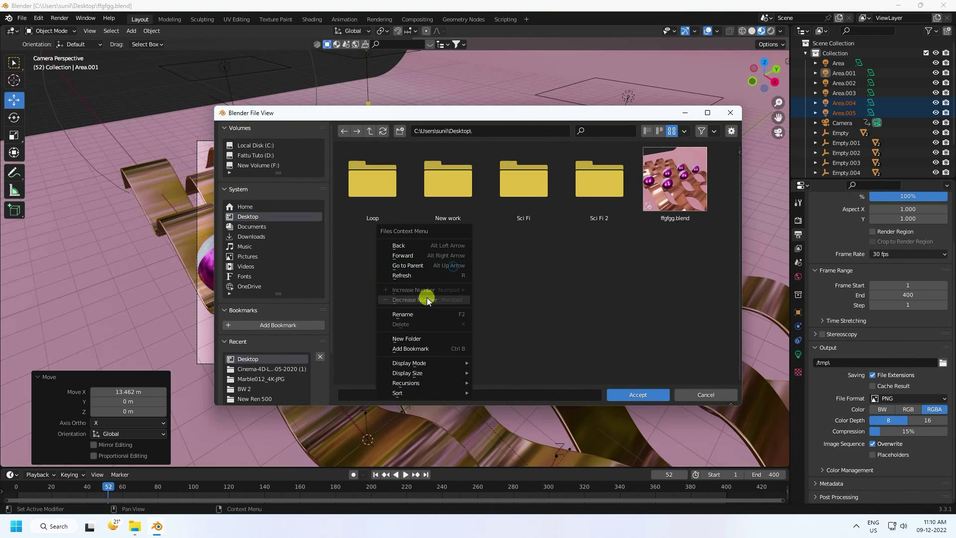
click(420, 339)
text(re)
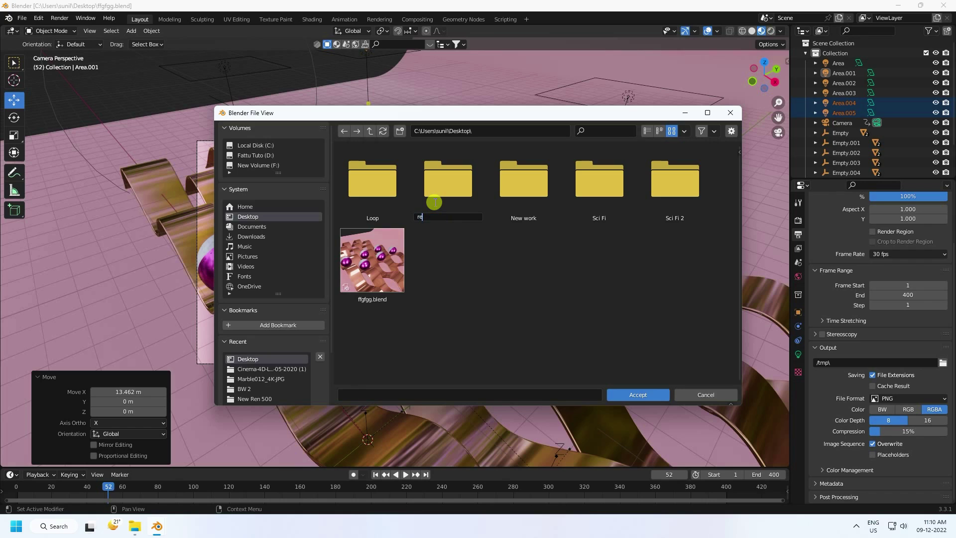
text(n)
key(Return)
double_click(512, 173)
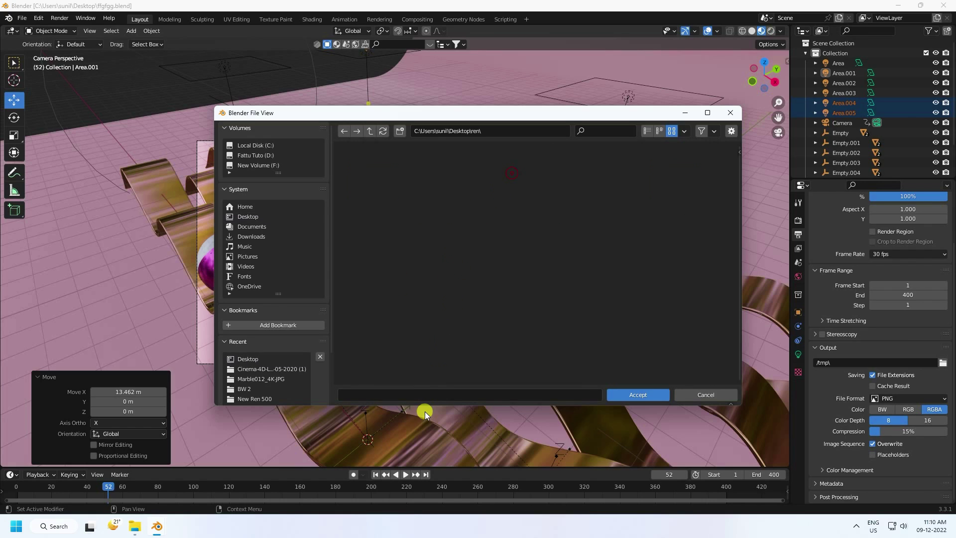
text(11)
click(630, 395)
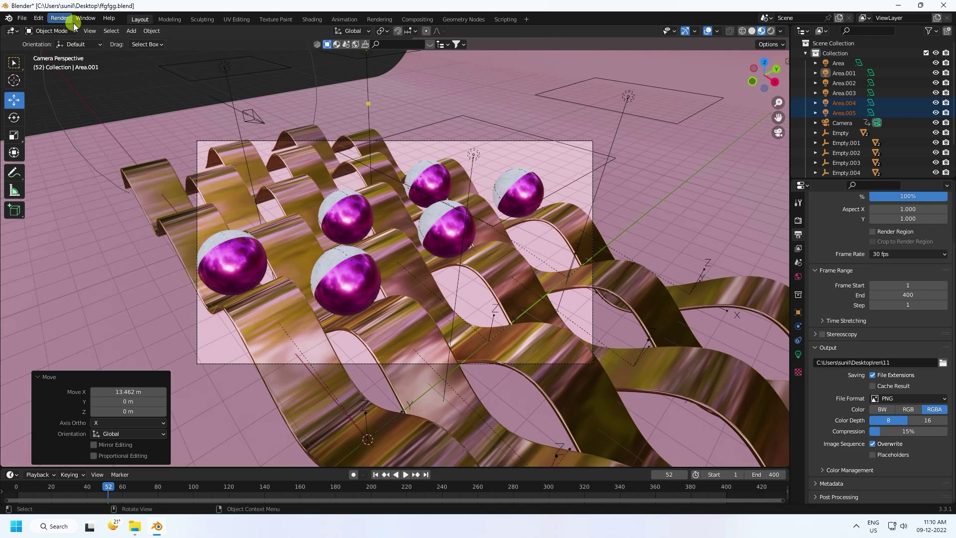
Start rendering the full animation
click(60, 18)
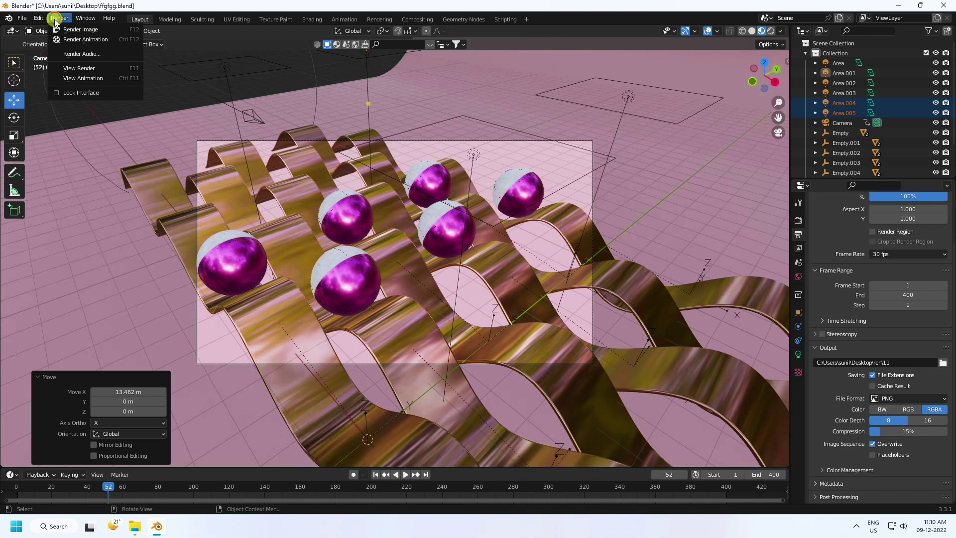
click(66, 39)
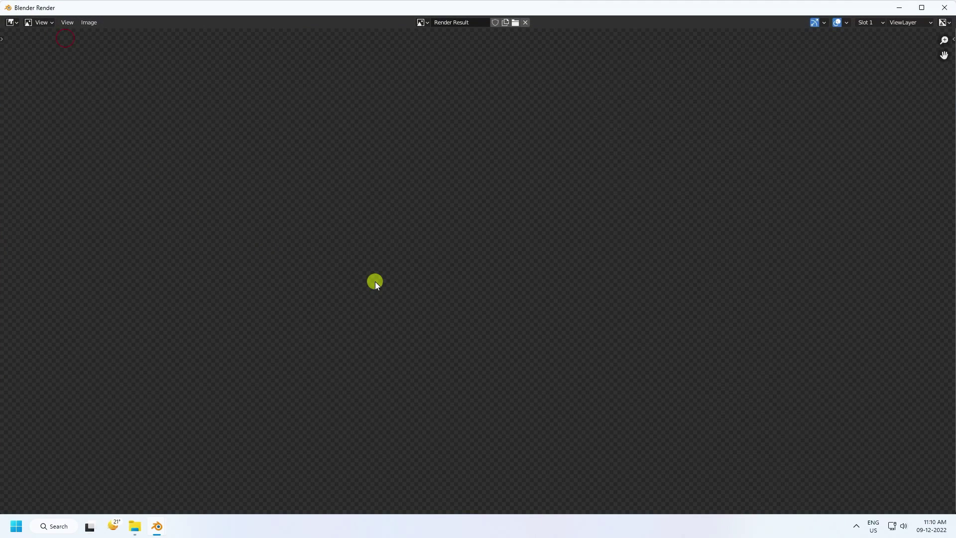